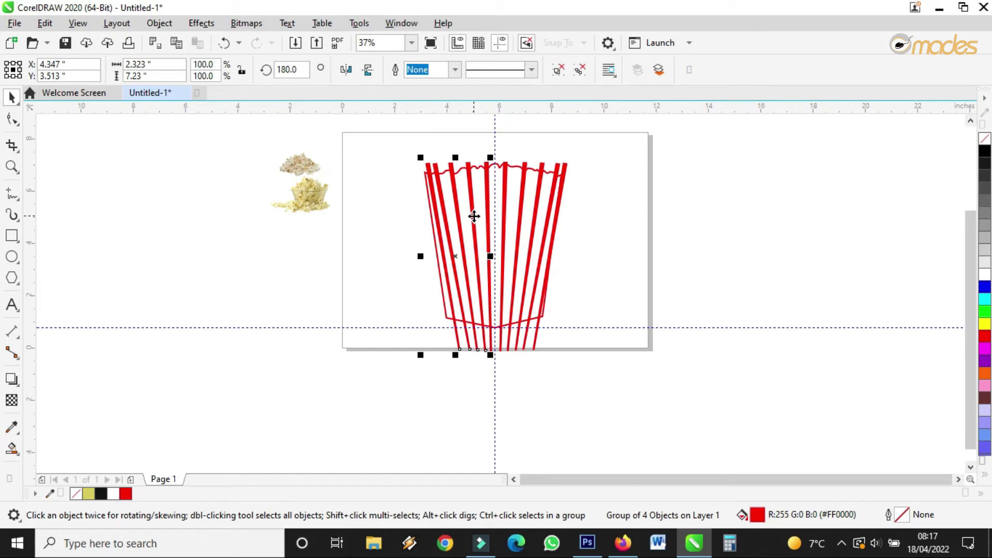
Group all the red stripes and place the group over the carton outline, centred on the vertical guideline.
shift+click(488, 173)
shift+click(505, 175)
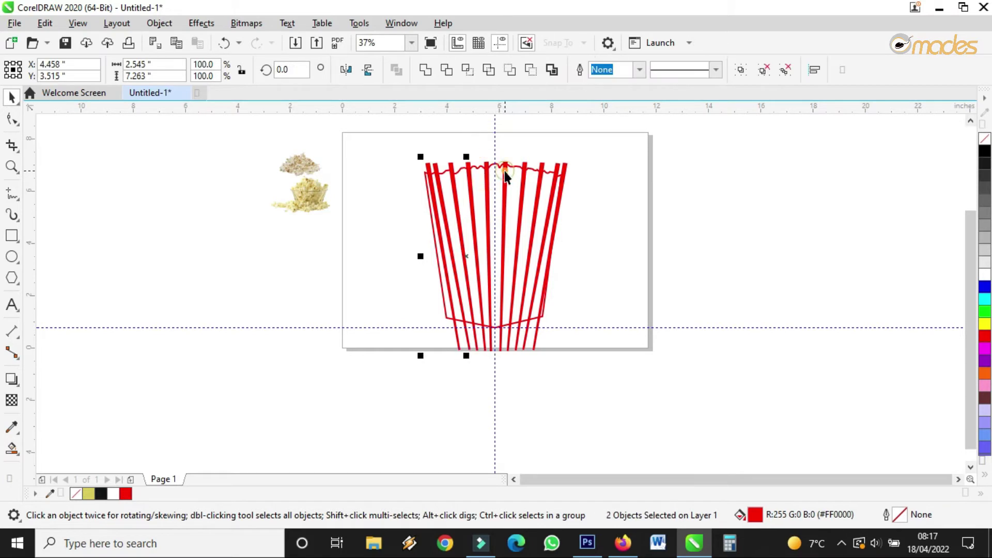
shift+click(525, 172)
shift+click(542, 165)
shift+click(557, 168)
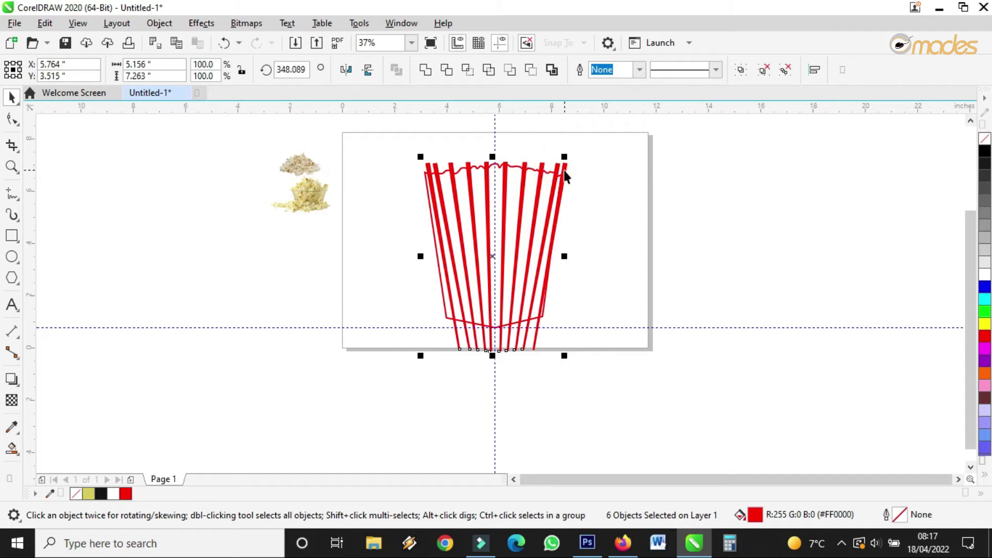
shift+click(564, 169)
drag(505, 231, 714, 243)
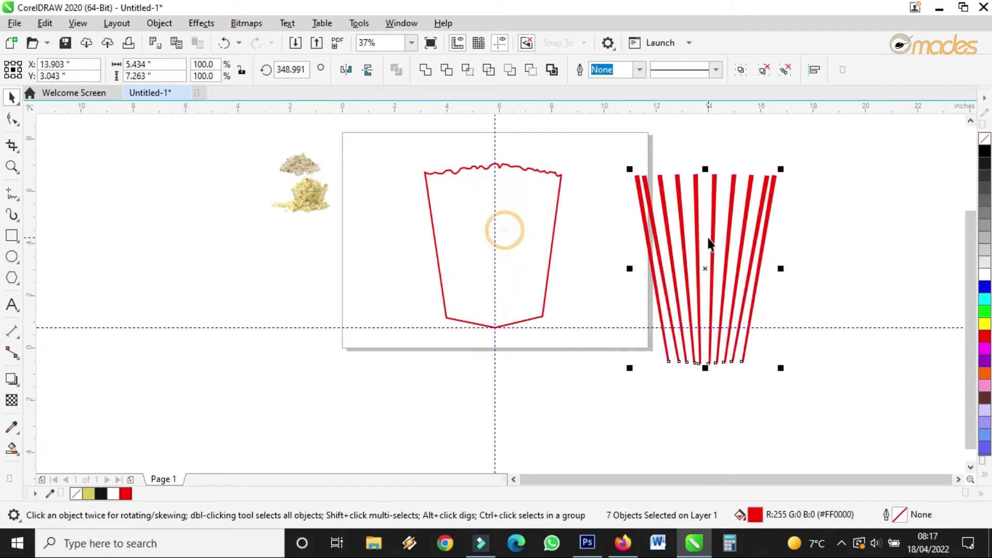
click(738, 70)
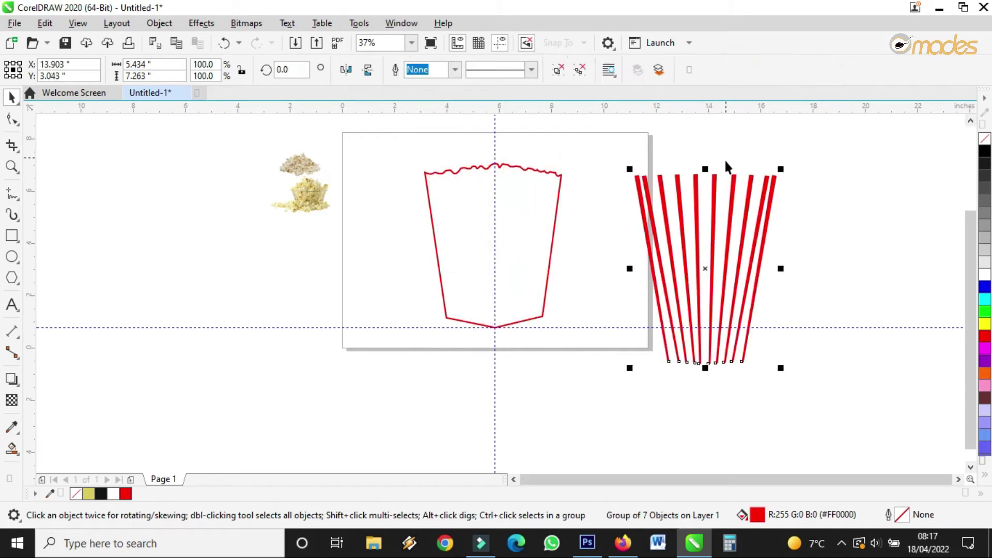
drag(682, 222, 474, 202)
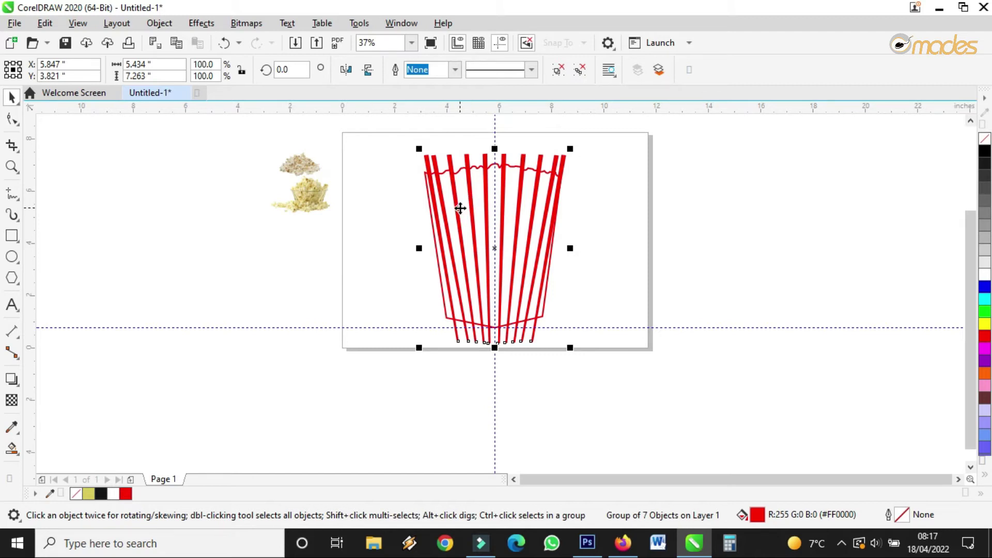
PowerClip the stripe group inside the carton outline.
click(460, 208)
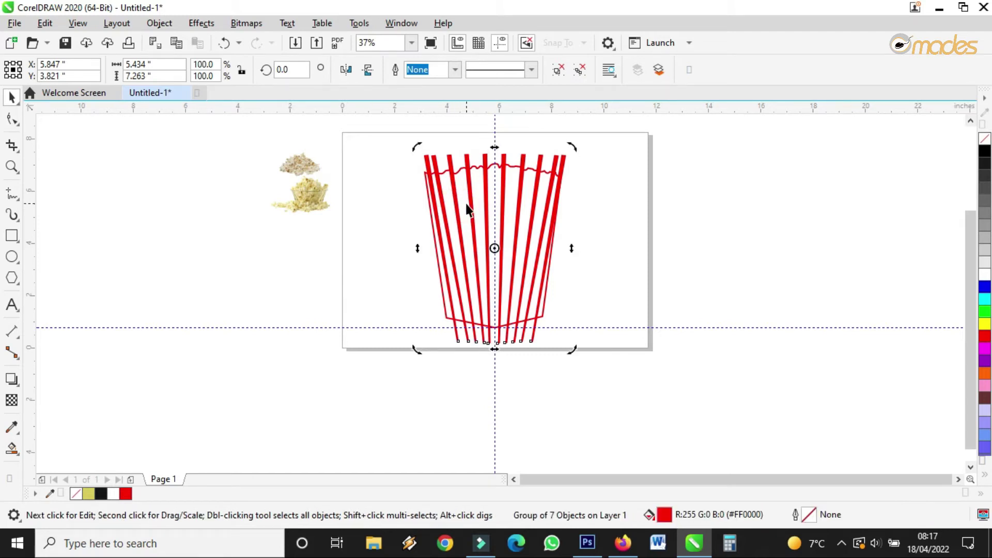
scroll(483, 196, up, 2)
right_click(496, 191)
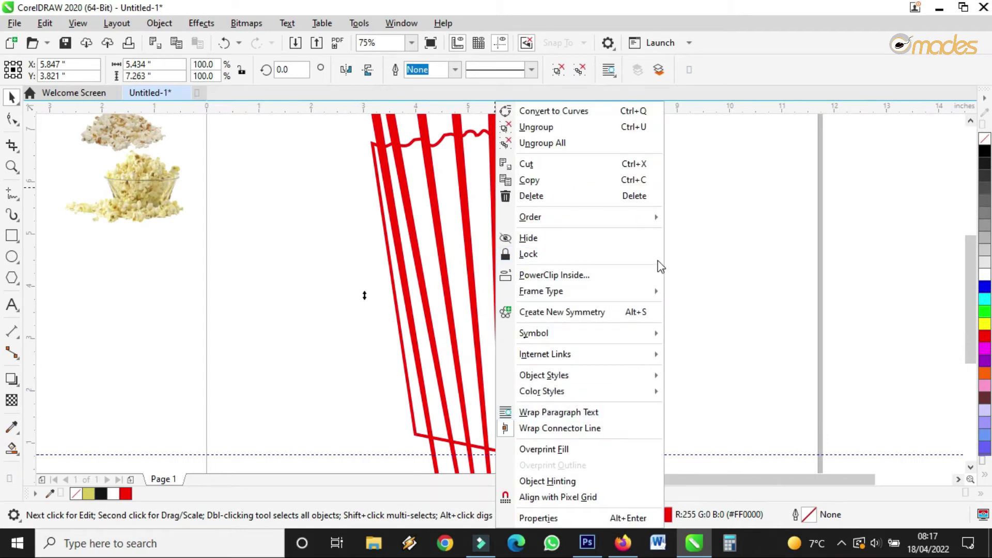
click(574, 275)
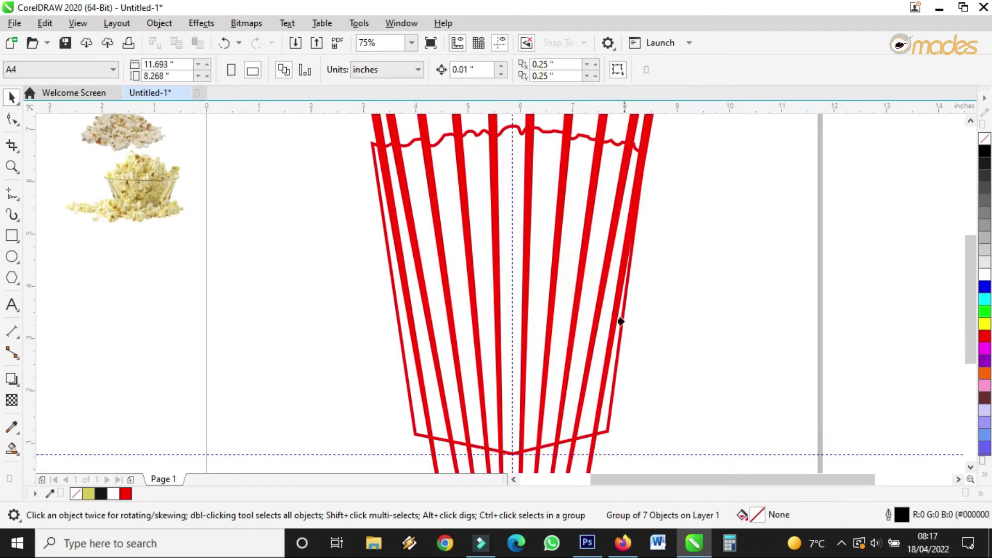
click(602, 429)
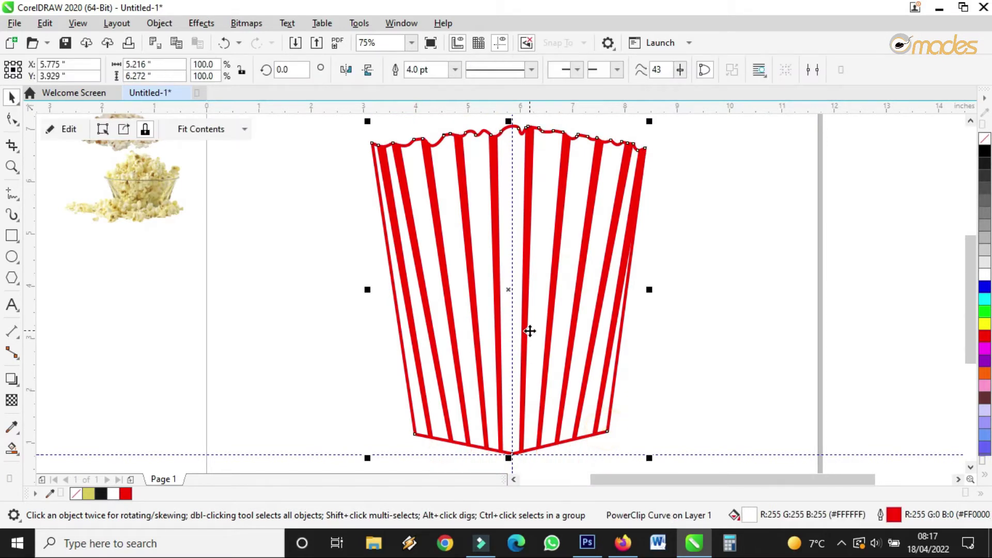
scroll(529, 329, down, 2)
click(748, 336)
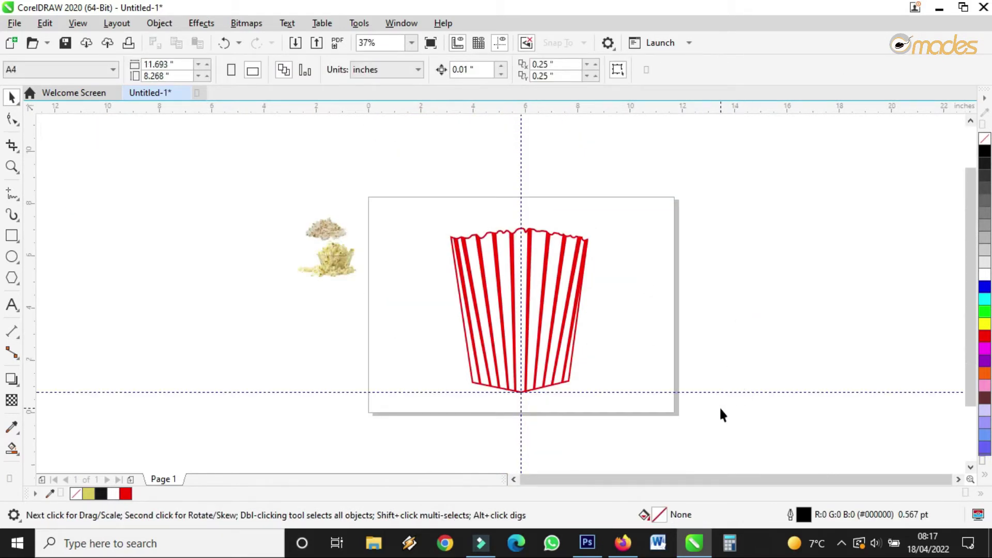
Bring the popcorn bowl image to the front of the page at the carton's base and enlarge it to about 3.5 in wide.
click(333, 264)
drag(335, 264, 604, 372)
scroll(535, 381, up, 2)
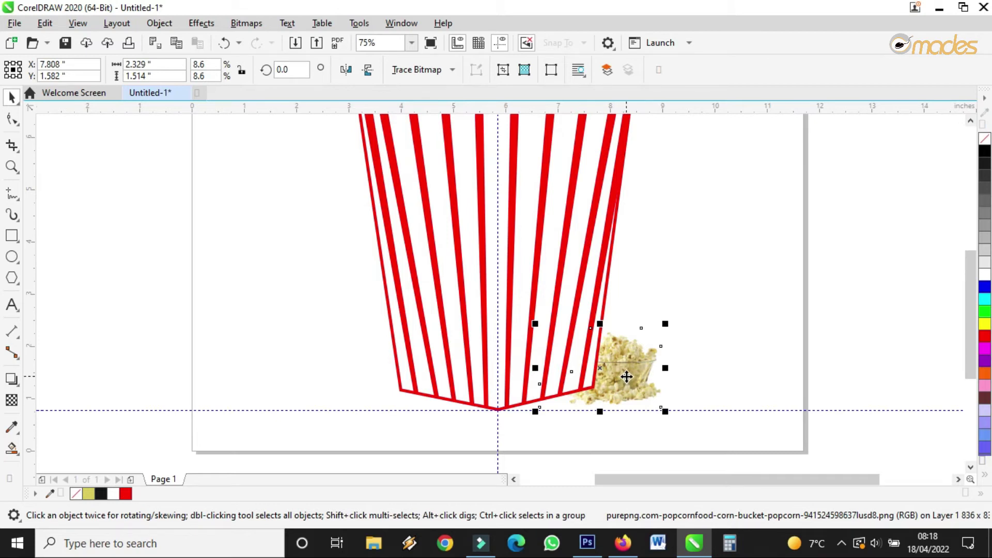
right_click(626, 376)
mouse_move(696, 251)
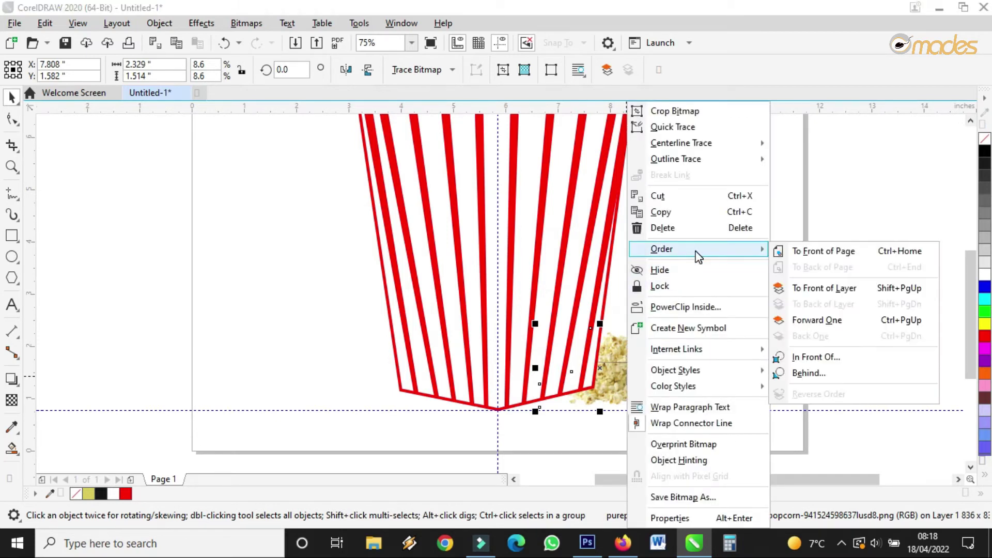
click(792, 252)
drag(610, 372, 530, 364)
drag(541, 321, 608, 288)
Duplicate the popcorn bowl image beside the carton and PowerClip the copy inside the striped carton.
drag(587, 325, 331, 206)
click(575, 325)
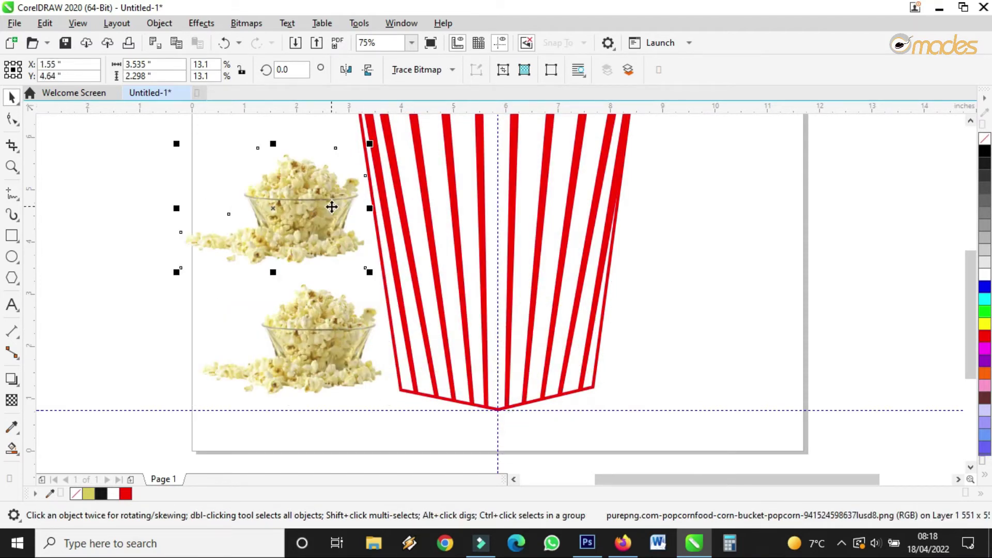
right_click(332, 207)
click(406, 306)
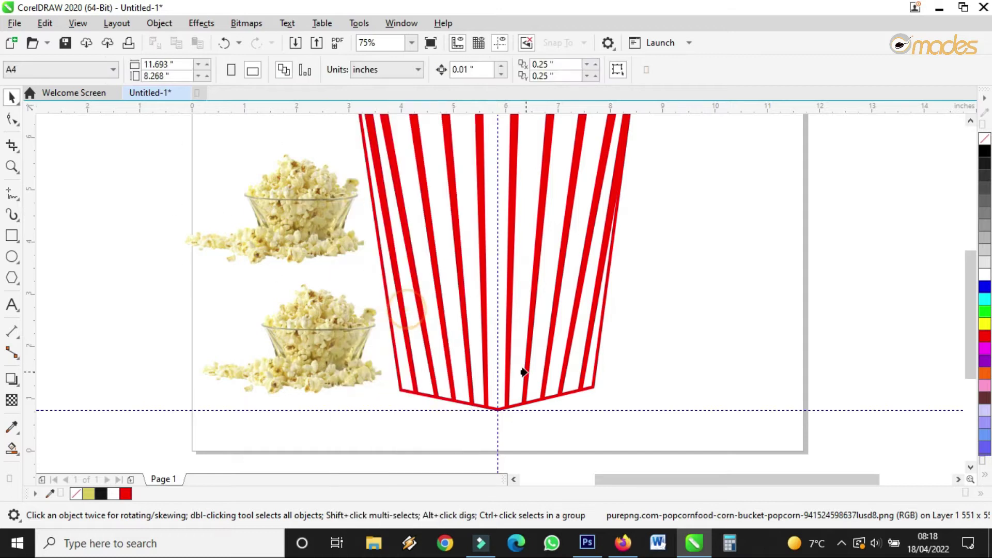
click(523, 372)
Edit the carton's PowerClip contents, moving the popcorn bowl to the lower right corner and enlarging it to about 4.6 in wide.
double_click(534, 266)
drag(554, 302, 566, 357)
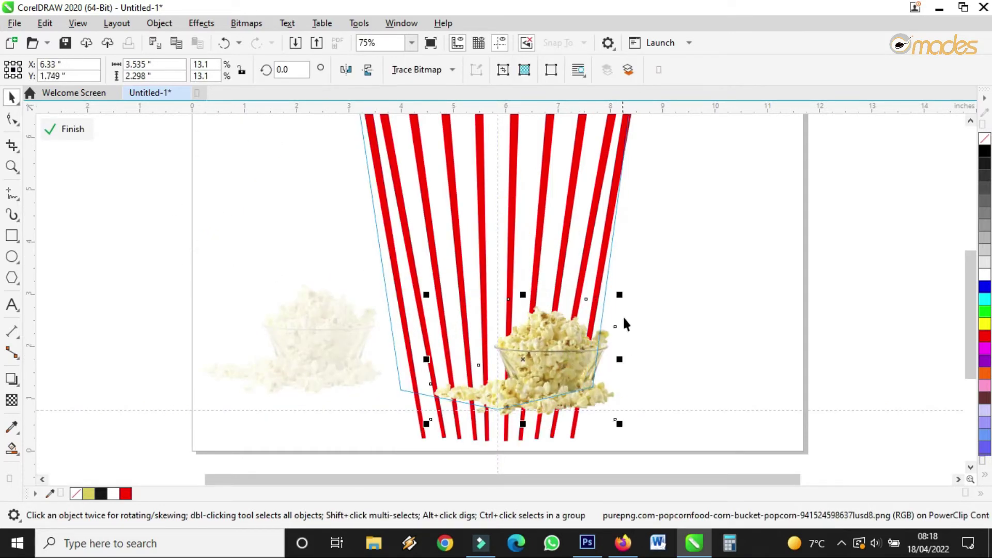
drag(622, 297, 659, 265)
Duplicate the bowl inside the PowerClip, mirror the copy horizontally, and fit it at a smaller size into the carton's lower left corner.
drag(568, 335, 449, 338)
click(346, 70)
drag(536, 266, 418, 368)
drag(479, 340, 527, 302)
drag(448, 347, 432, 354)
Reduce the right bowl to about 4.1 in wide, enlarge the mirrored bowl to about 3.3 in, and finish editing the PowerClip.
click(579, 333)
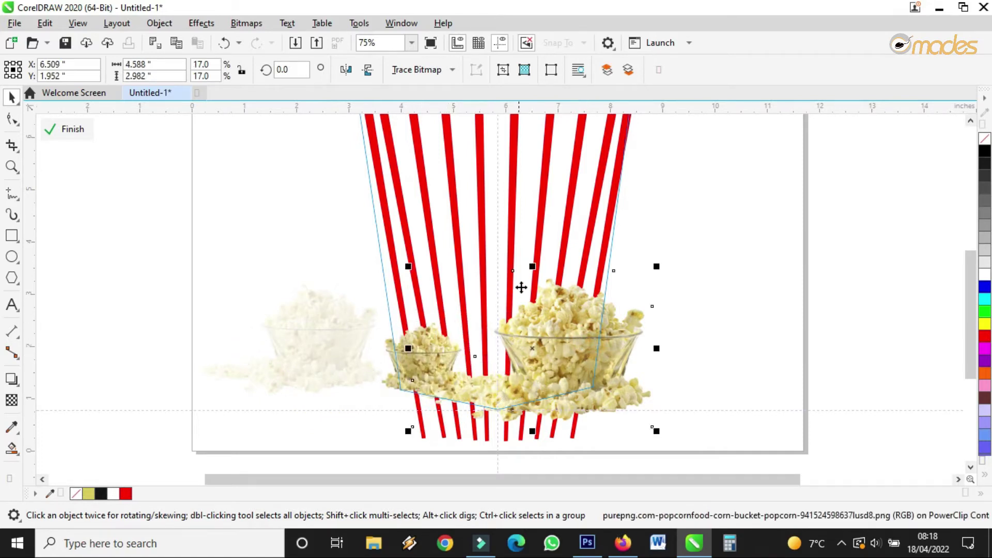
drag(408, 269, 435, 287)
click(487, 338)
drag(510, 310, 556, 283)
mouse_move(445, 338)
mouse_down()
mouse_move(419, 339)
mouse_move(442, 335)
mouse_up()
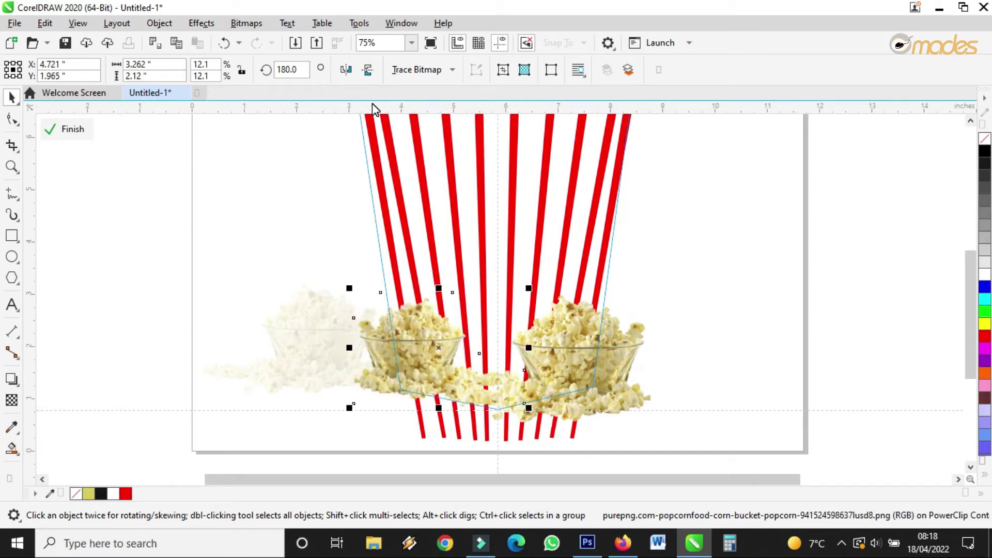
click(64, 129)
Re-edit the PowerClip, shifting the right bowl inward and enlarging the mirrored bowl to about 4.2 in wide across the carton's left edge.
scroll(450, 281, down, 2)
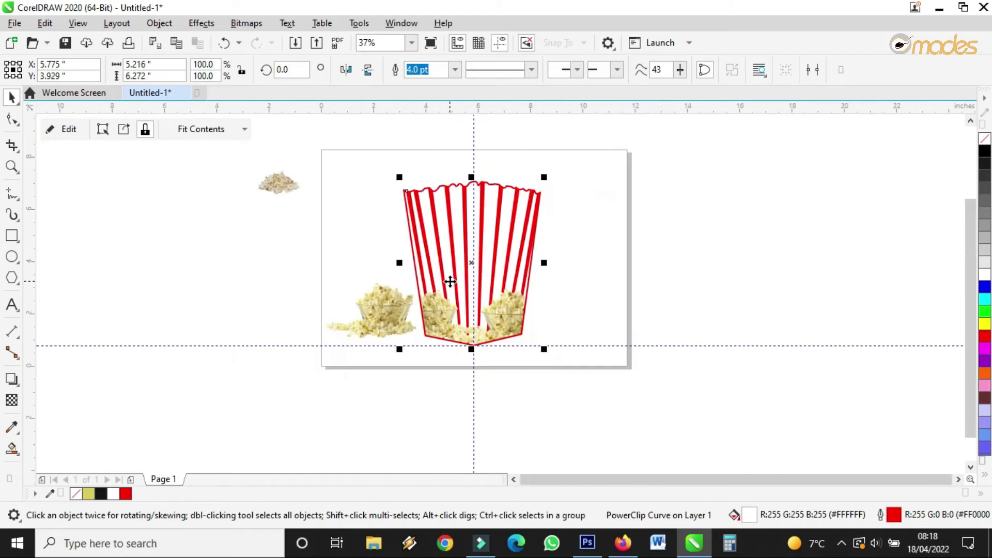
scroll(453, 281, up, 2)
ctrl+click(554, 366)
click(555, 364)
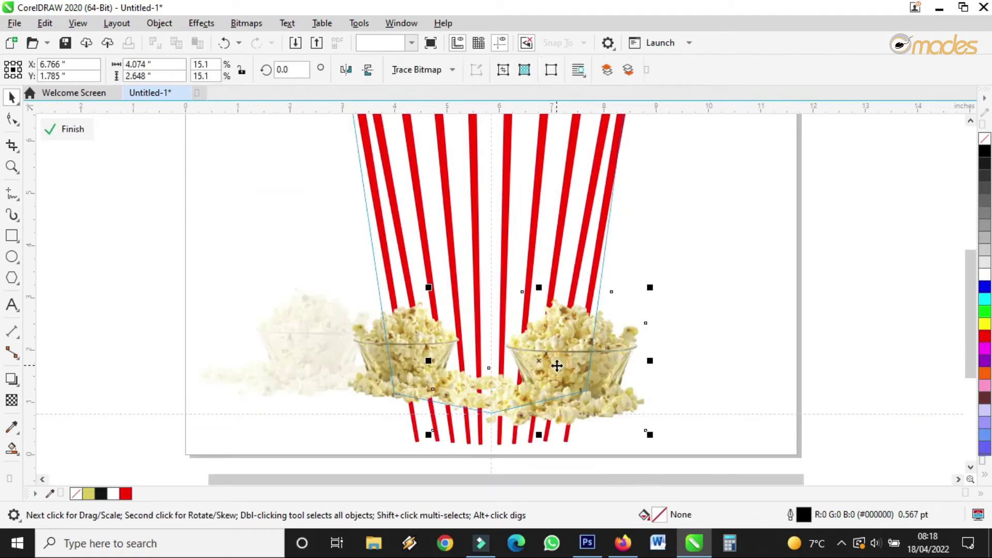
drag(534, 367, 555, 344)
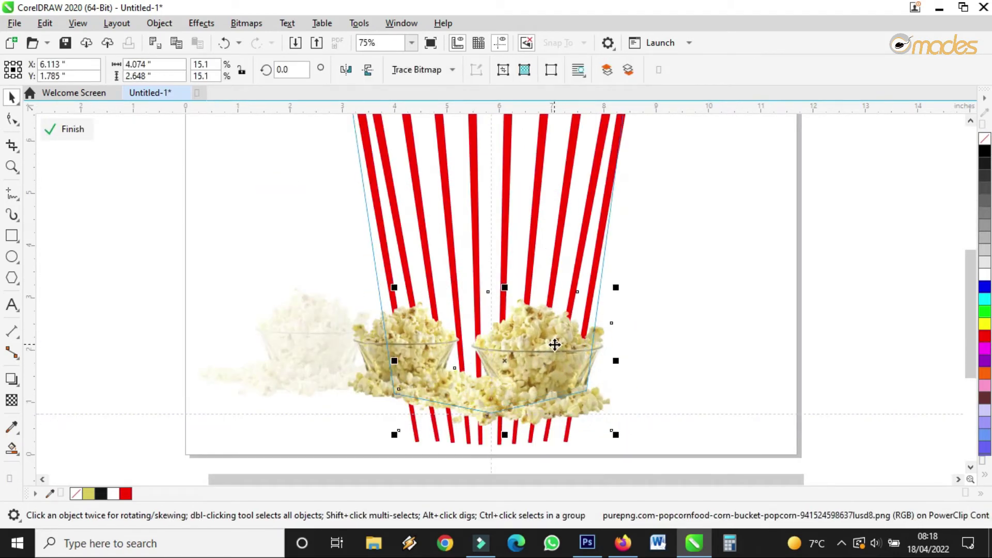
click(420, 346)
drag(414, 350, 243, 259)
drag(347, 339, 361, 340)
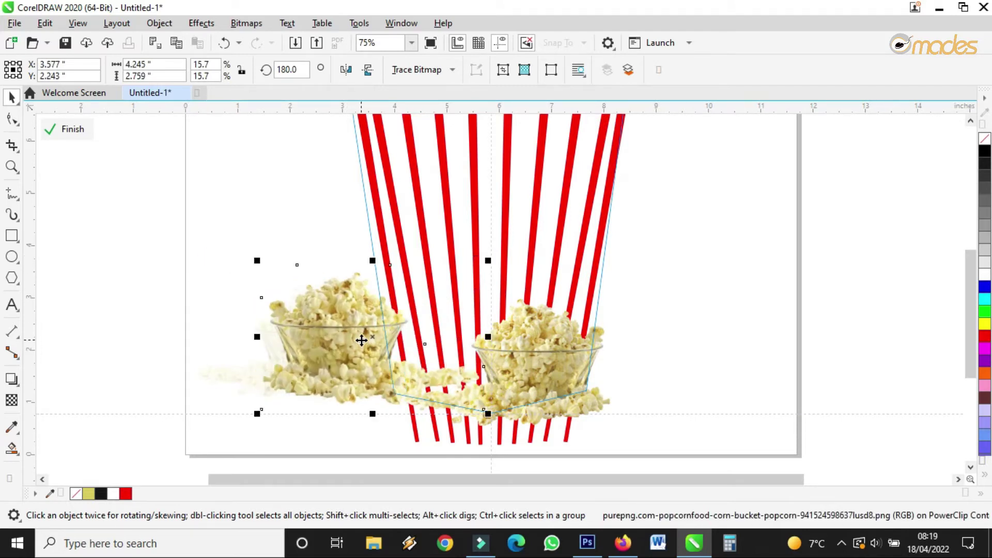
click(72, 130)
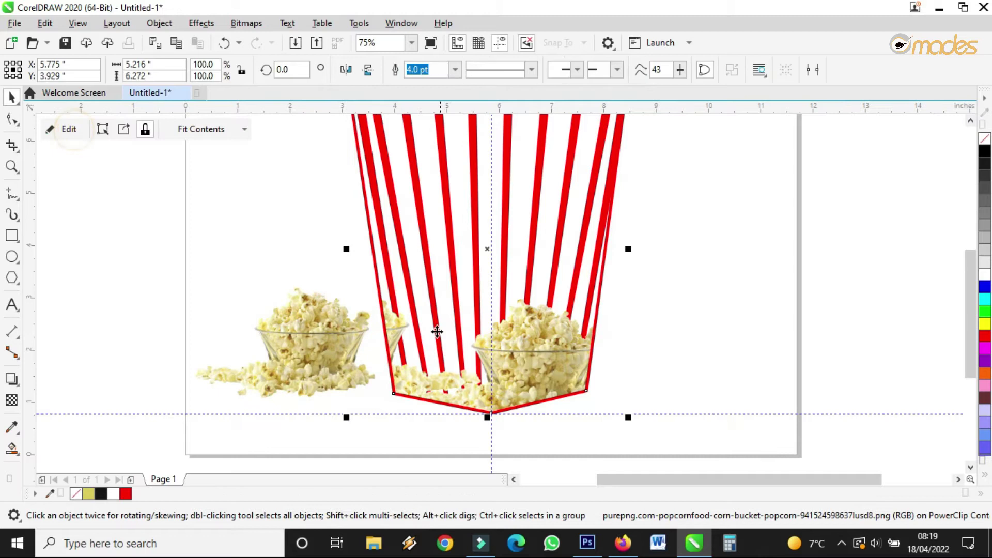
click(703, 397)
scroll(703, 397, down, 3)
scroll(609, 362, up, 3)
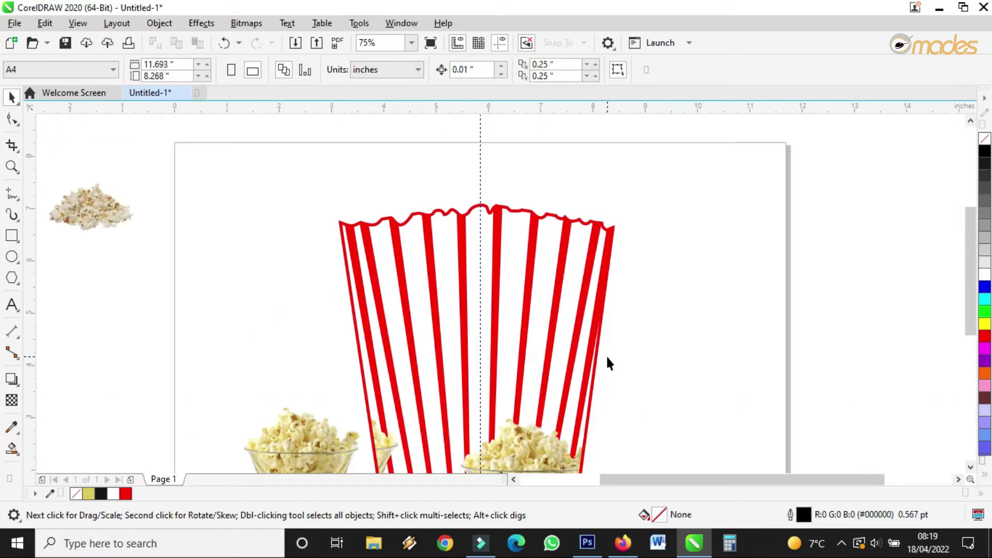
Move the striped carton down toward the page's lower edge and scale it down slightly.
click(118, 209)
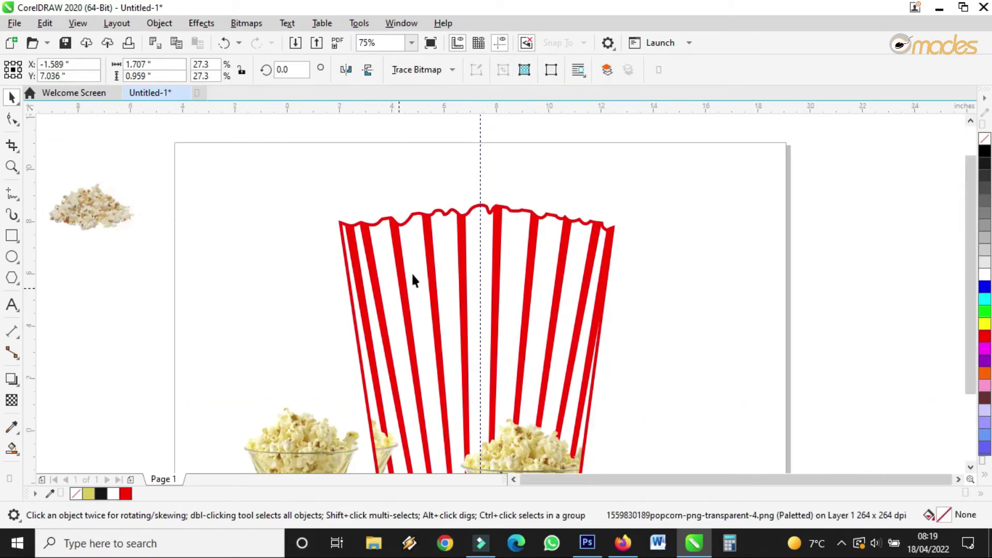
scroll(411, 272, down, 4)
drag(554, 208, 336, 400)
scroll(443, 287, up, 6)
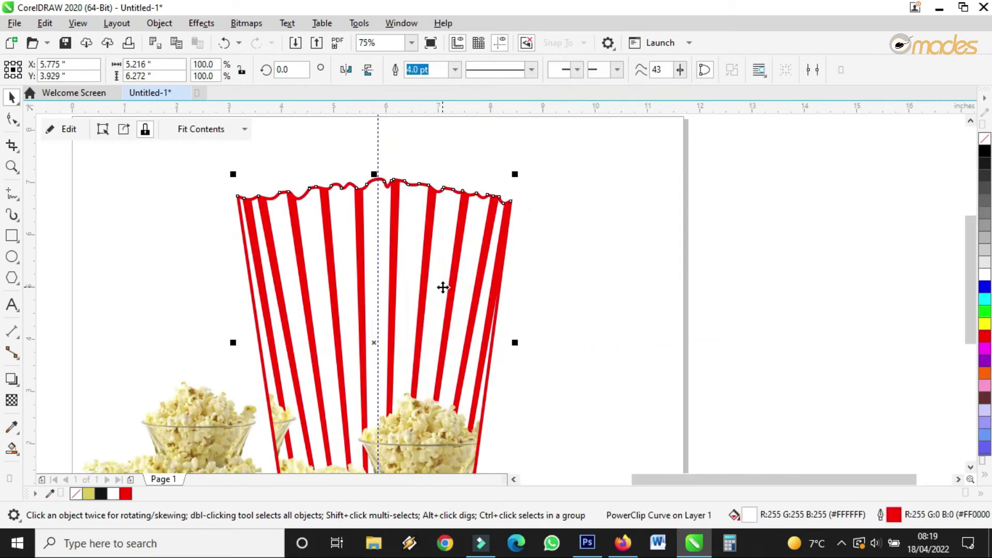
scroll(443, 304, down, 2)
scroll(456, 285, down, 4)
scroll(460, 247, up, 2)
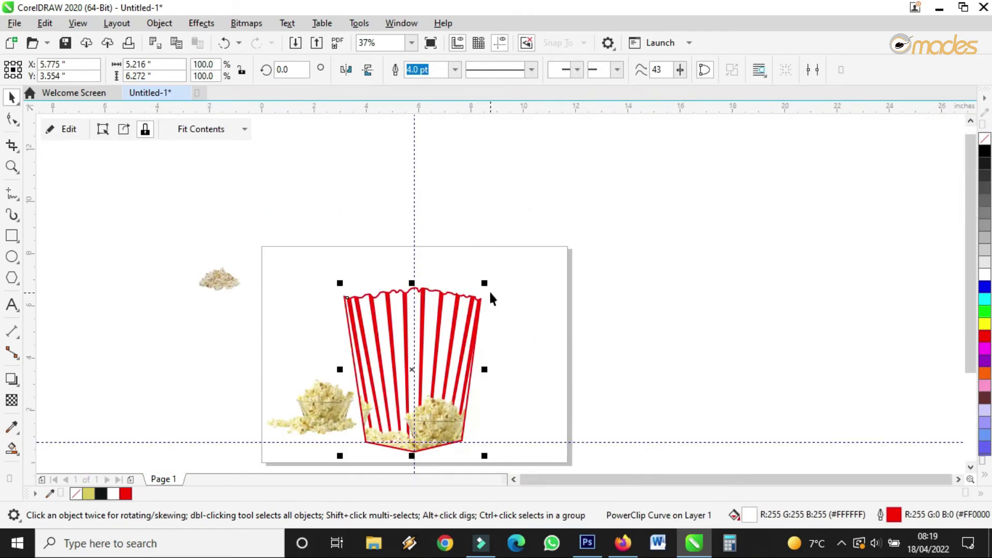
click(582, 305)
click(410, 329)
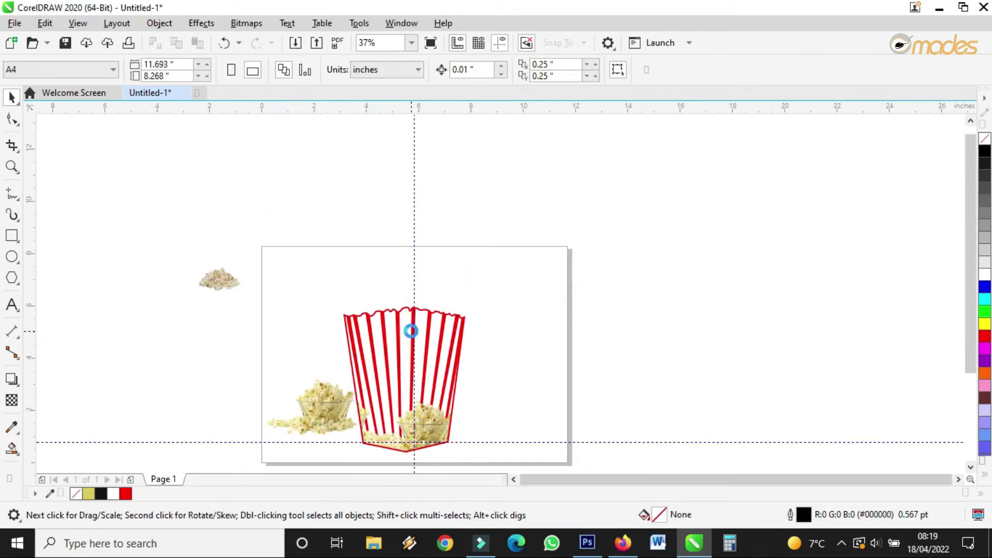
Place the loose popcorn pile image on the carton's wavy top edge and enlarge it to about 6 in wide.
scroll(414, 325, up, 2)
click(474, 330)
mouse_move(58, 230)
mouse_down()
mouse_move(388, 279)
mouse_move(351, 293)
mouse_up()
drag(365, 254, 534, 155)
drag(475, 222, 471, 251)
drag(533, 181, 575, 157)
drag(496, 239, 493, 242)
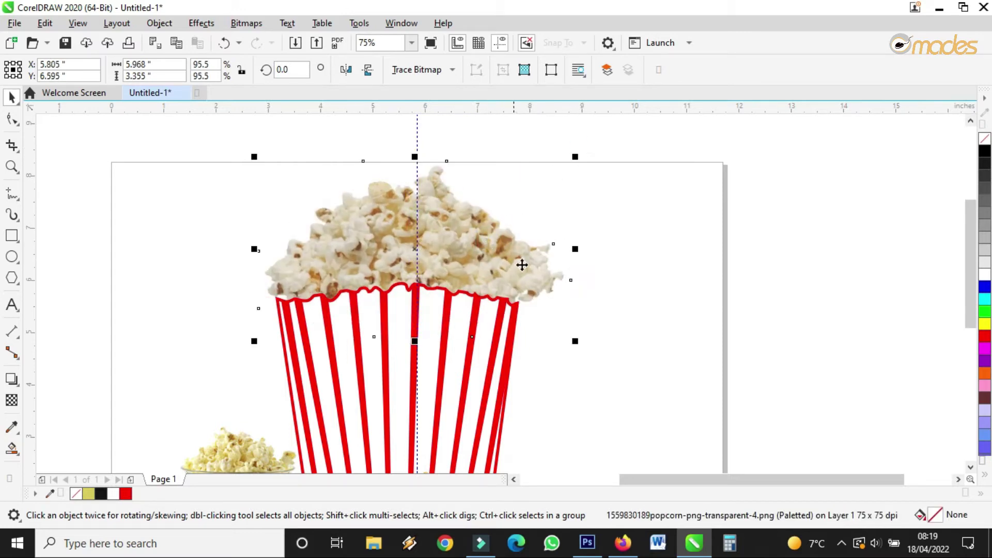
Fine-tune the popcorn pile by narrowing it slightly and stretching its height above the carton's rim.
drag(575, 249, 572, 250)
drag(413, 347, 413, 349)
drag(485, 263, 485, 262)
drag(412, 155, 412, 145)
click(571, 249)
scroll(566, 279, down, 4)
click(487, 289)
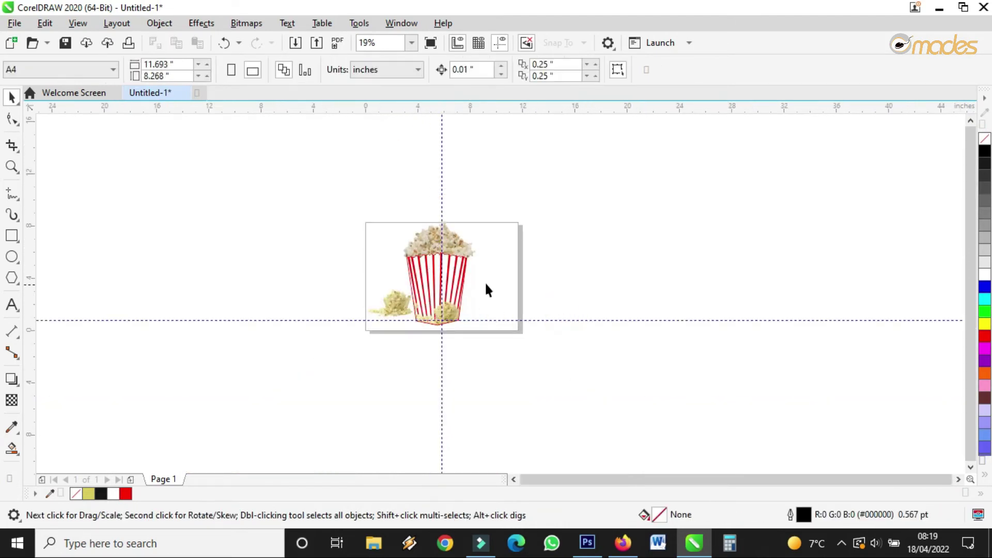
Delete the vertical guideline running through the carton.
scroll(487, 289, up, 4)
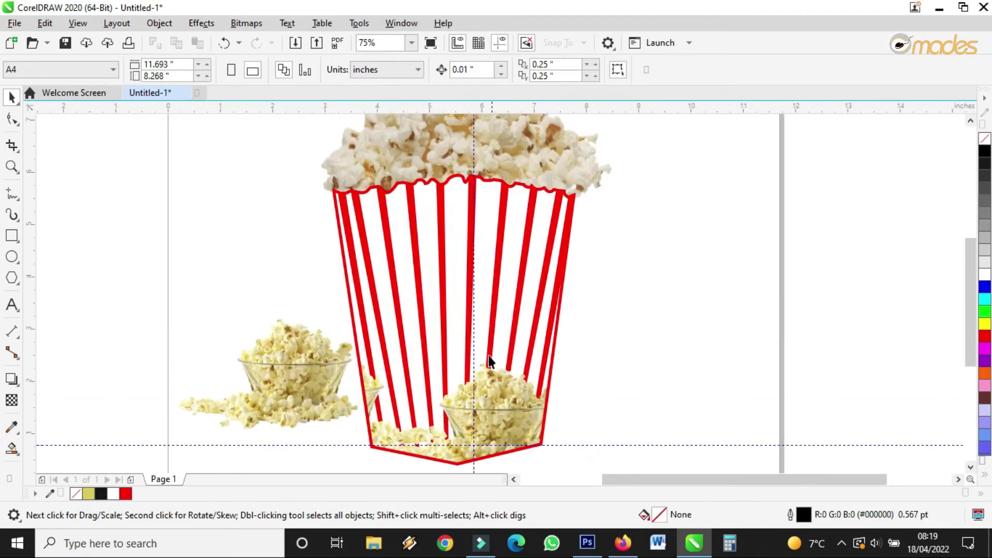
click(473, 464)
key(Delete)
Draw an ellipse about 2.6 in wide and 1.7 in high over the carton's stripes.
scroll(470, 223, up, 2)
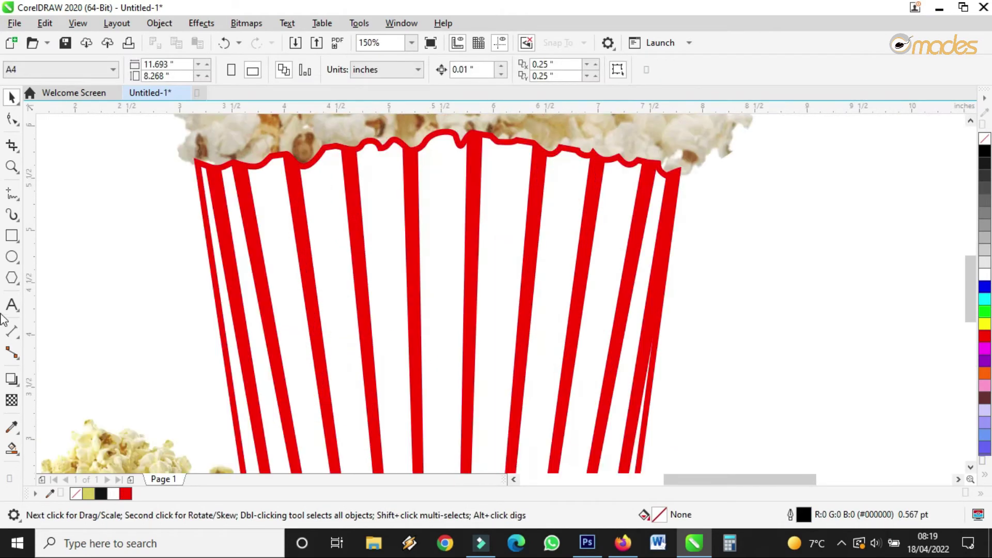
click(11, 255)
drag(266, 238, 543, 421)
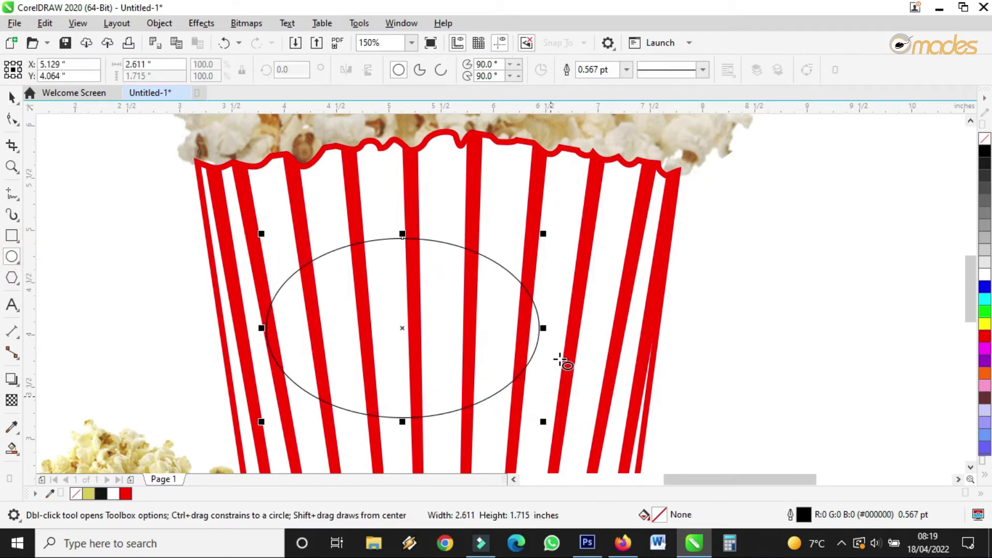
Tilt the ellipse about 31° over the right half of the carton and fill it with white.
click(15, 93)
click(445, 318)
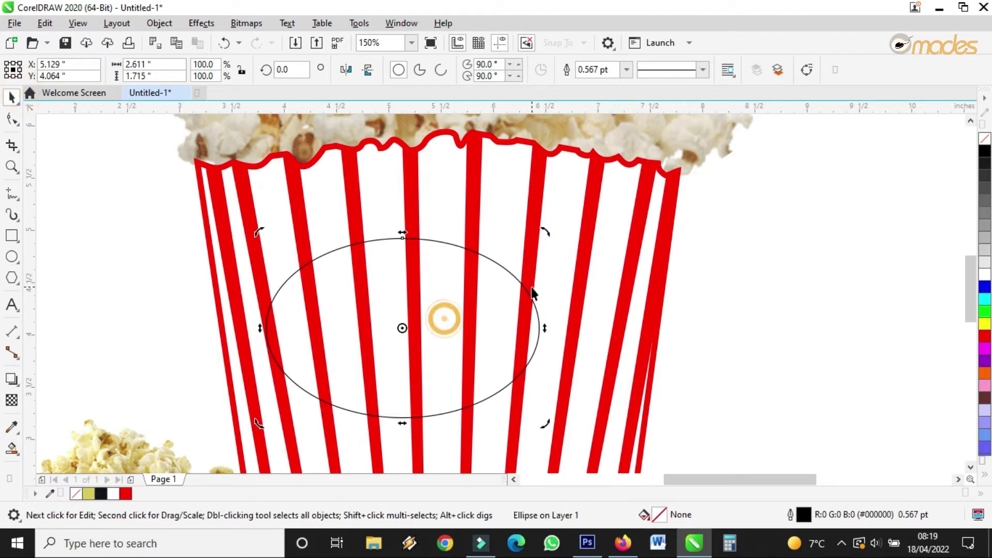
drag(541, 233, 465, 188)
drag(450, 313, 590, 339)
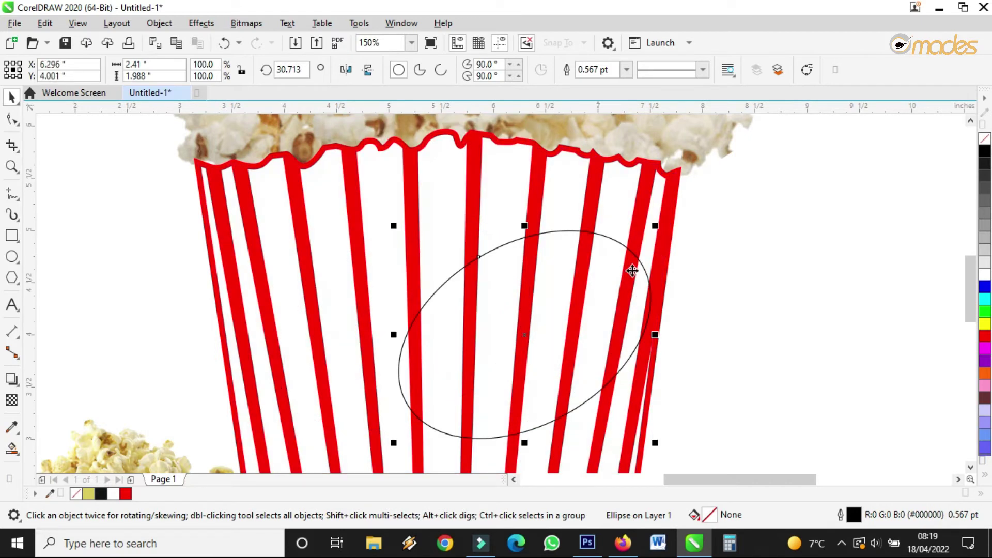
click(984, 277)
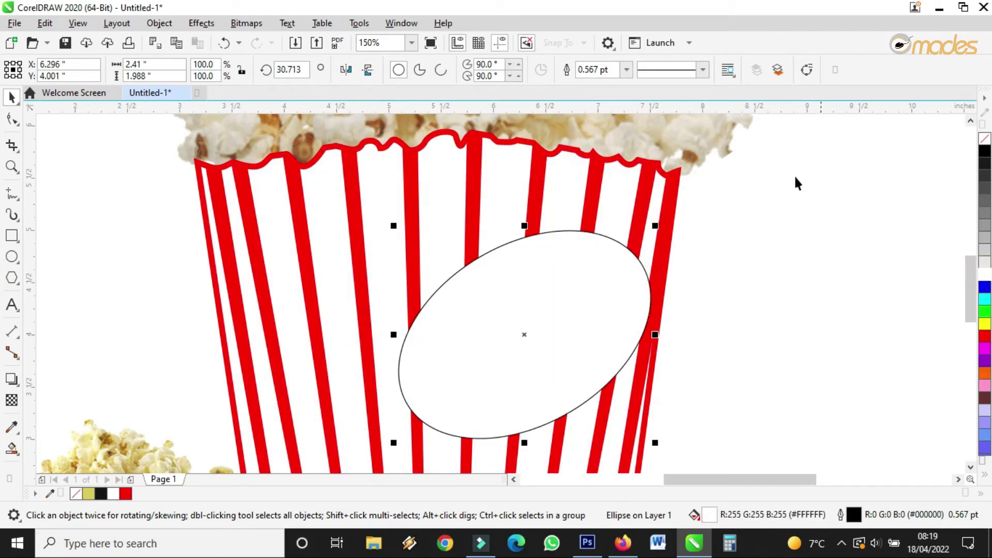
Give the white oval a 4 pt red outline and scale it down to about 2.08 in by 1.72 in.
click(626, 69)
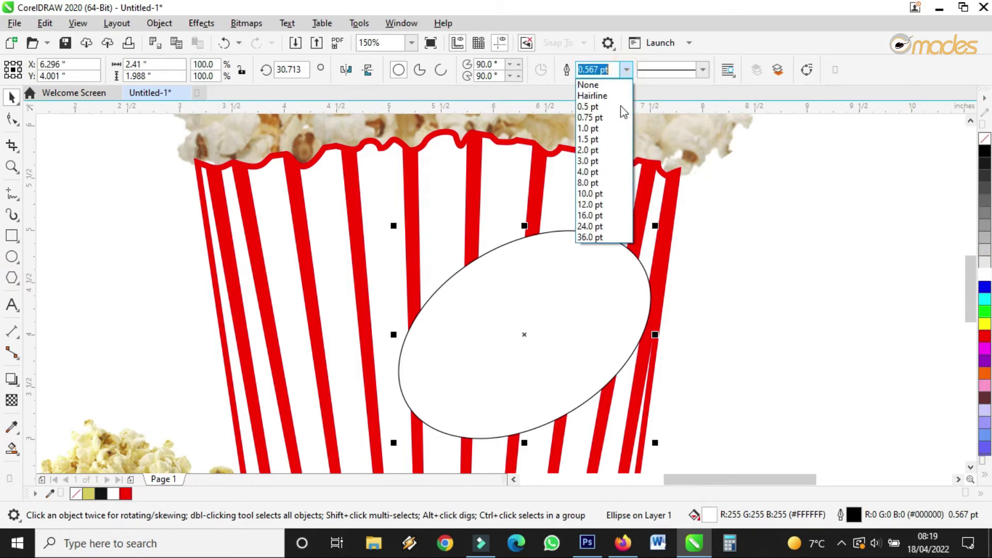
click(593, 172)
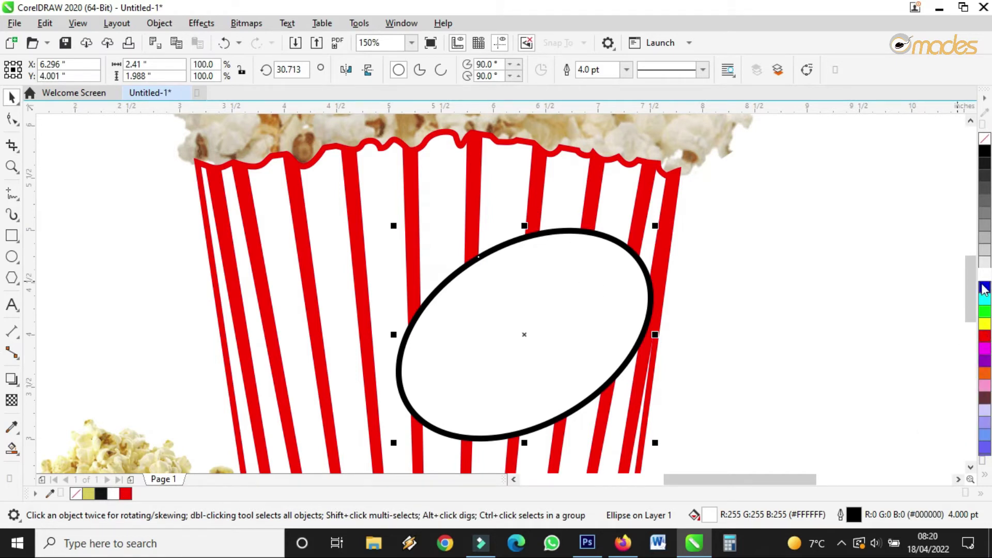
right_click(984, 341)
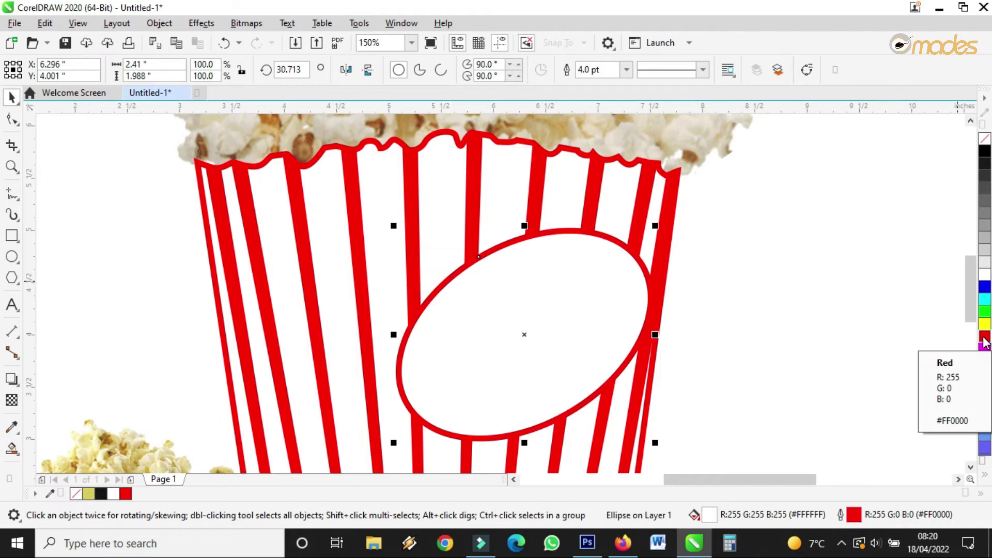
drag(394, 446, 428, 438)
drag(593, 314, 587, 318)
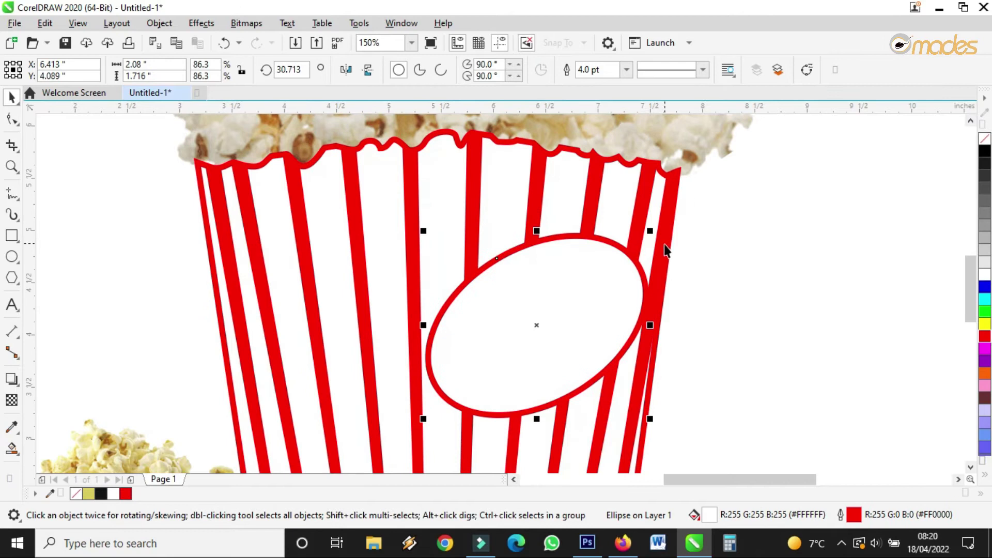
Add the artistic text "Pop Corn" on two lines and place it in the empty area right of the carton.
click(12, 304)
click(88, 274)
text(P)
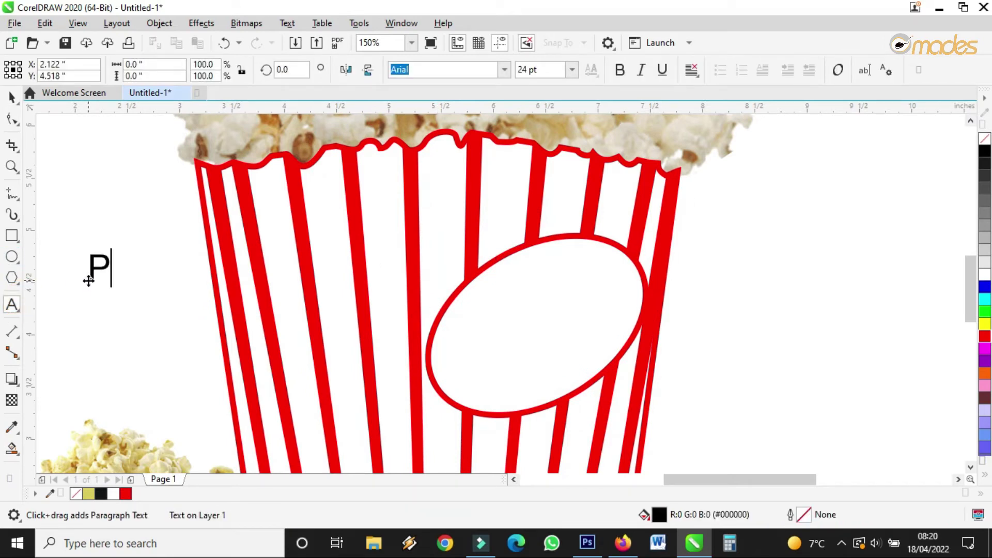
text(O)
key(BackSpace)
text(o)
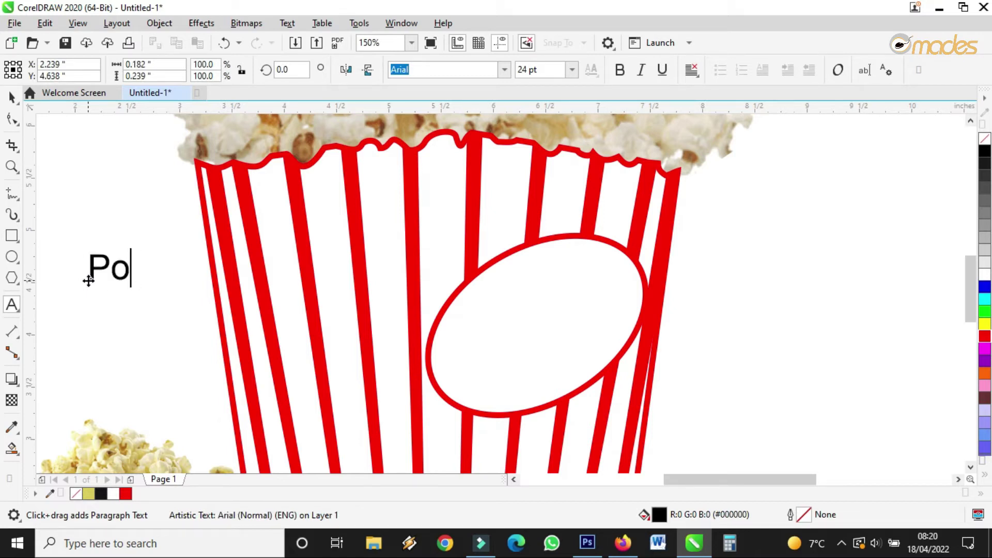
text(p Corn)
click(12, 96)
drag(124, 285, 764, 288)
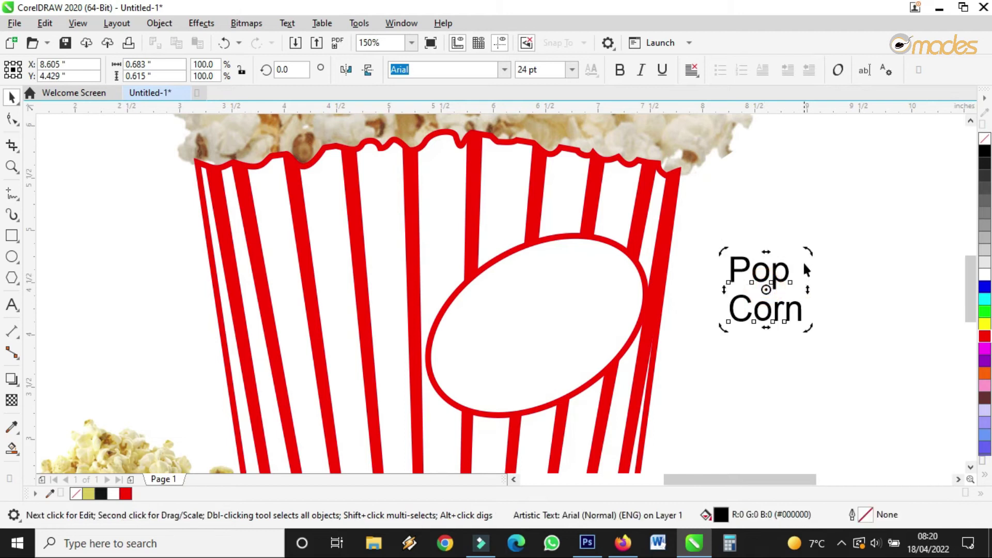
Tilt the "Pop Corn" text about 17.7°, place it over the oval and enlarge it to about 52 pt.
drag(808, 254, 800, 227)
drag(780, 275, 505, 341)
drag(557, 317, 661, 236)
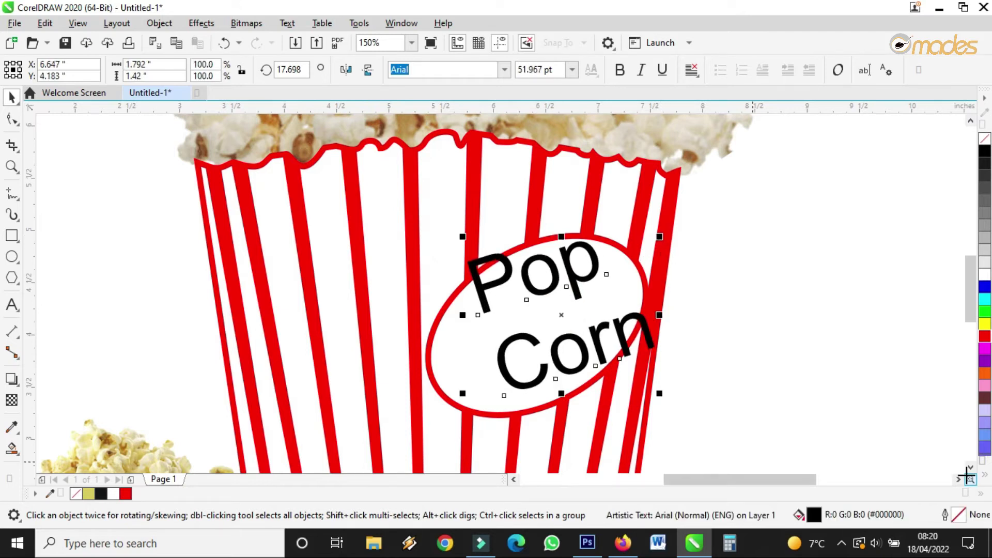
Break the text apart into separate "Pop" and "Corn" lines and shift "Pop" slightly down inside the oval.
click(164, 22)
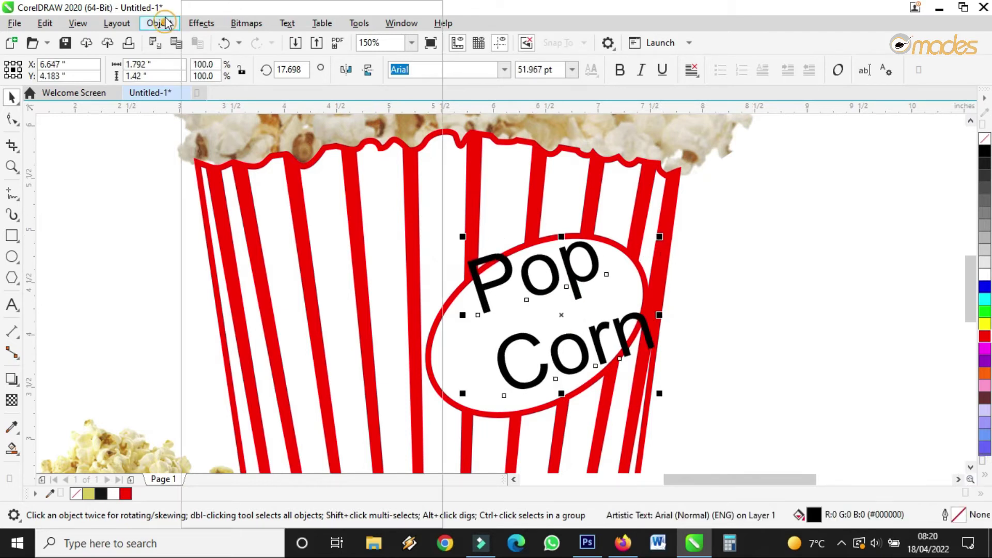
click(300, 328)
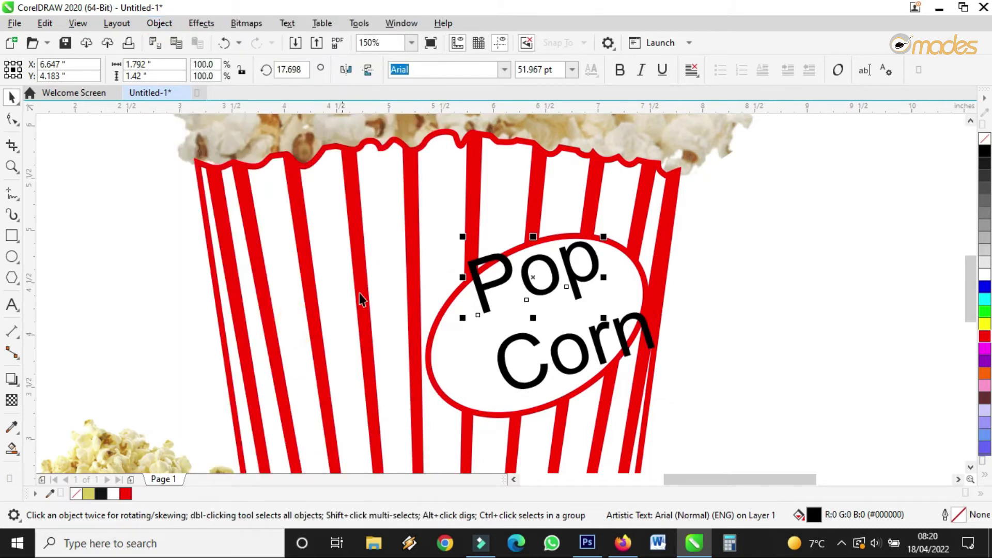
click(807, 282)
click(574, 276)
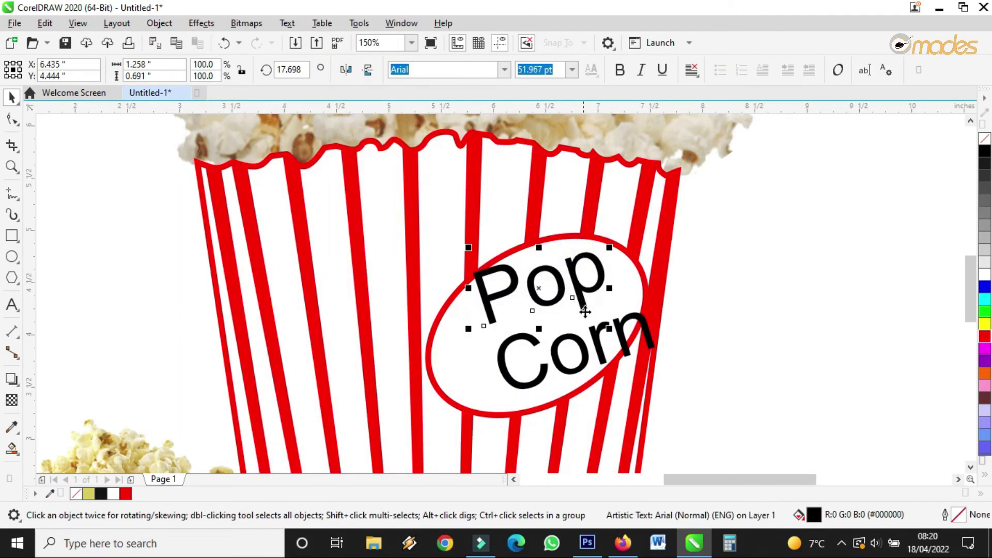
Move "Corn" left beneath "Pop" and tilt it more steeply to follow the oval.
drag(595, 338, 544, 348)
mouse_move(604, 328)
mouse_down()
mouse_move(608, 310)
mouse_move(604, 326)
mouse_up()
click(569, 338)
Tilt "Pop" to about 25° and shrink it to about 43 pt within the oval.
click(581, 273)
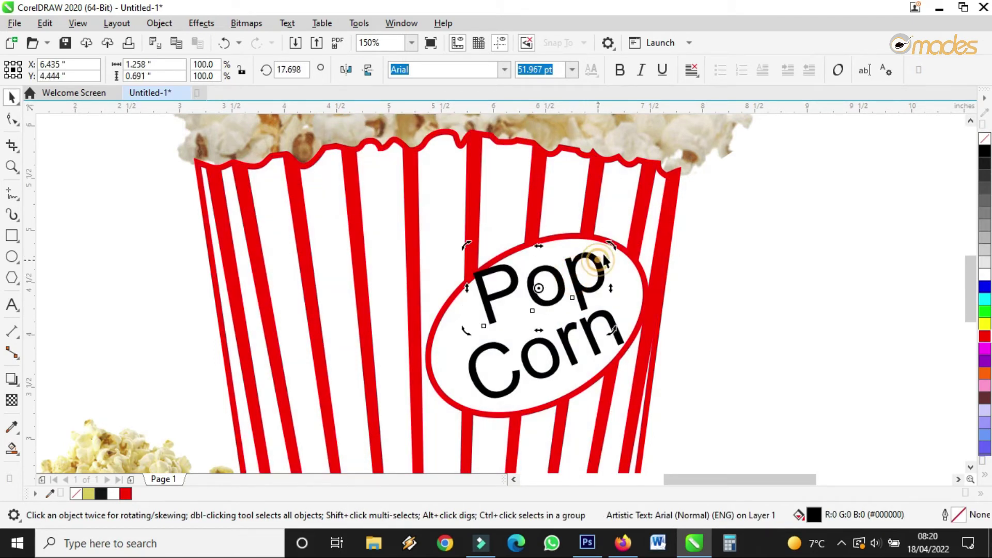
click(603, 265)
drag(611, 245, 599, 234)
mouse_move(573, 269)
mouse_down()
mouse_move(567, 279)
mouse_move(577, 266)
mouse_up()
Increase the tilt of "Pop" to about 28.7°.
scroll(570, 296, up, 2)
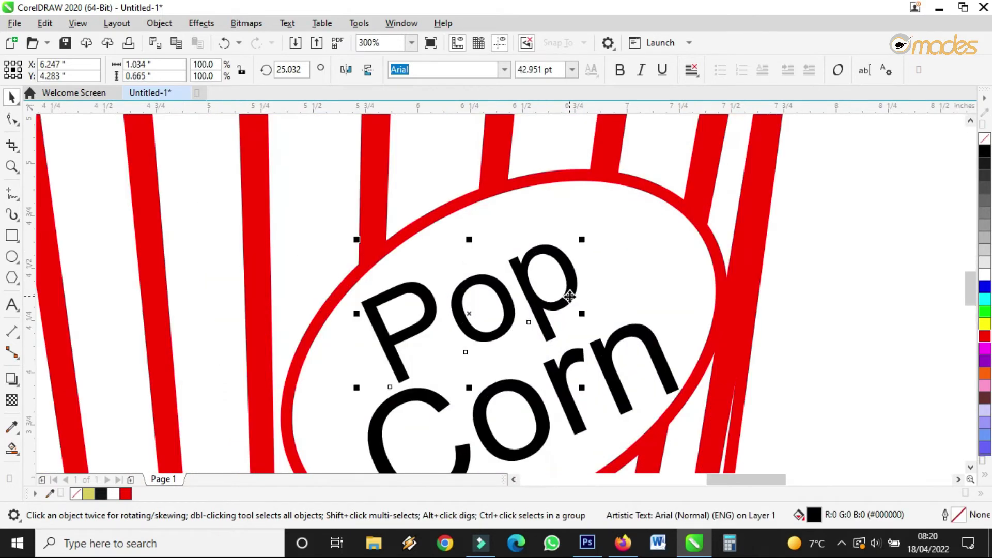
click(825, 229)
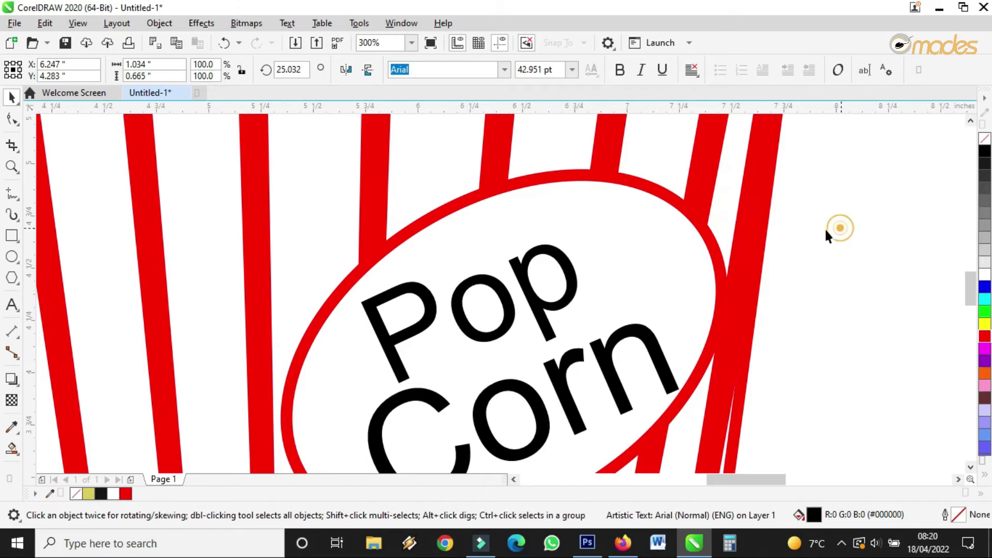
click(570, 289)
click(570, 286)
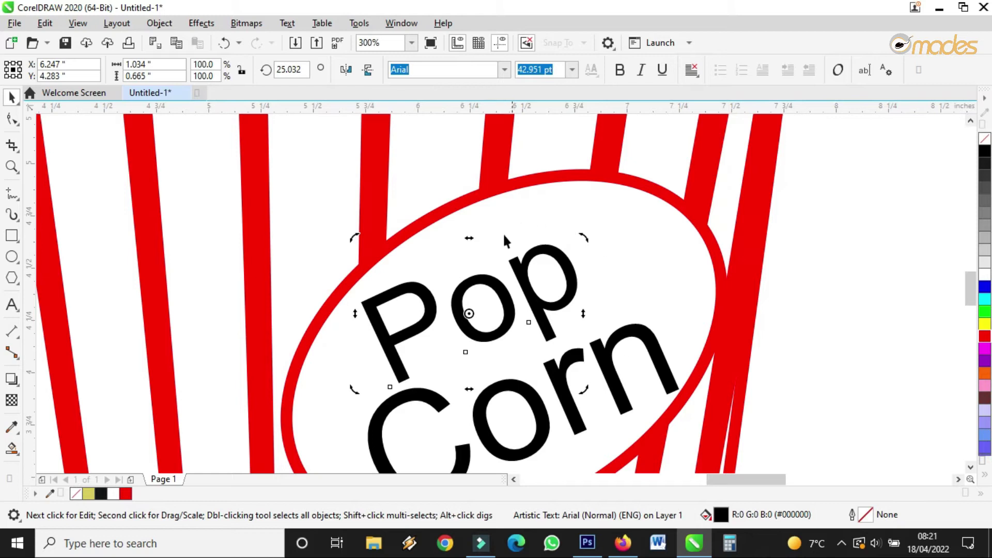
drag(572, 266, 583, 225)
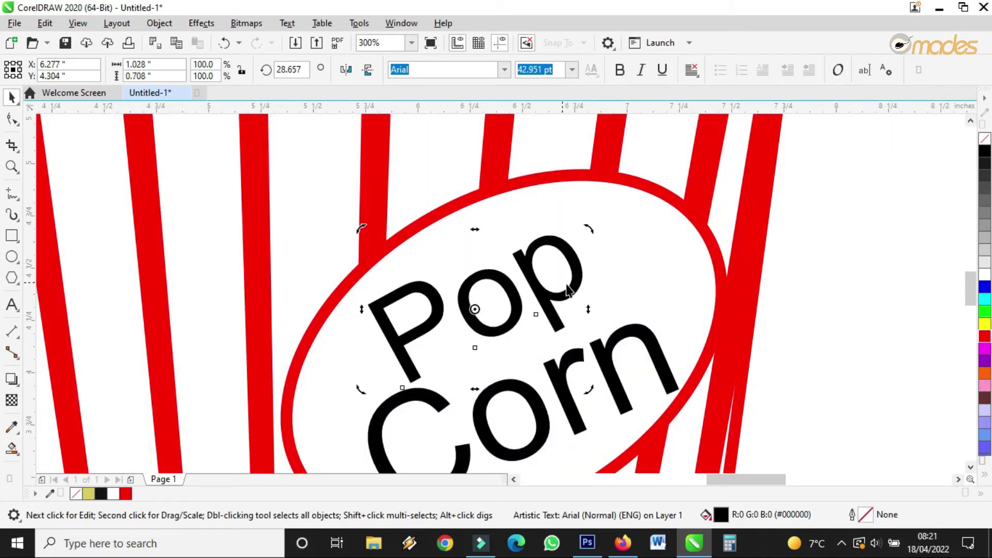
Nudge "Corn" slightly up and shift "Pop" right to sit centred above it in the oval.
click(573, 284)
drag(573, 284, 572, 276)
drag(605, 365, 599, 352)
drag(538, 283, 574, 290)
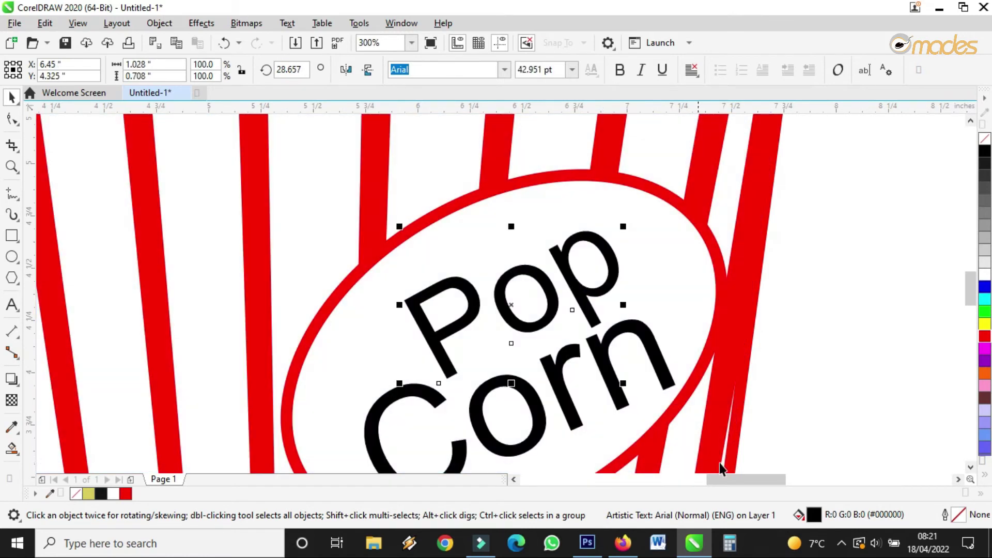
Preview different typefaces on the word "Pop", from Arial Unicode MS through the script and display fonts starting with B.
click(506, 71)
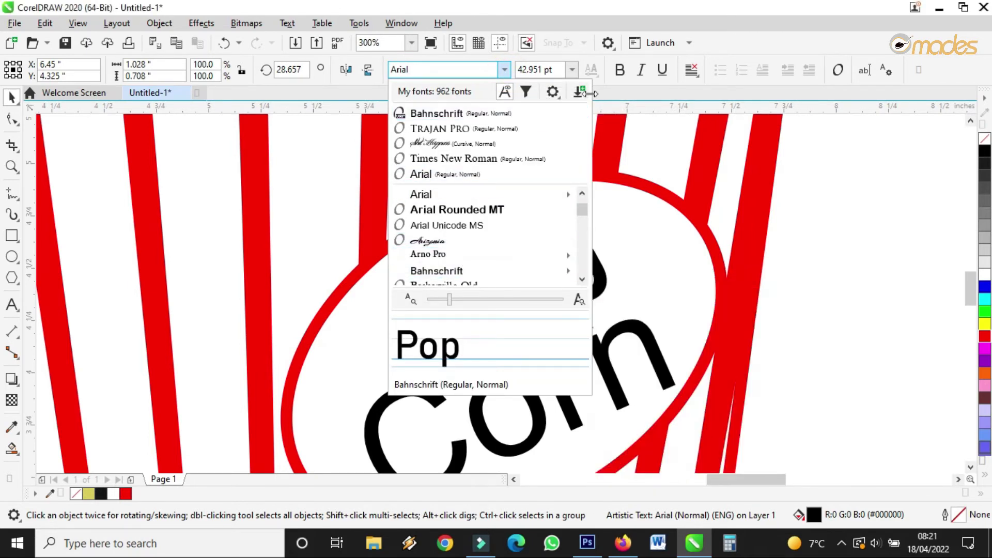
click(504, 71)
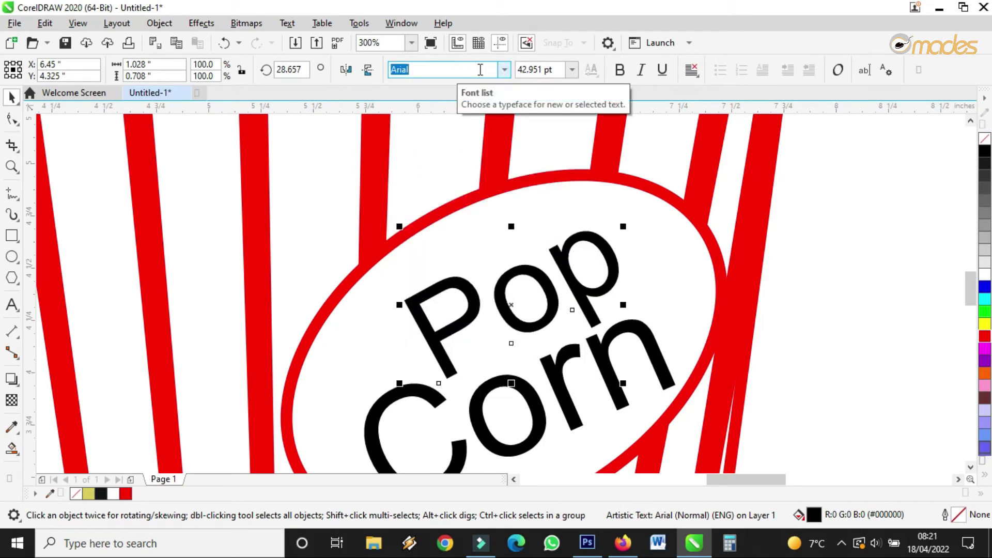
click(503, 70)
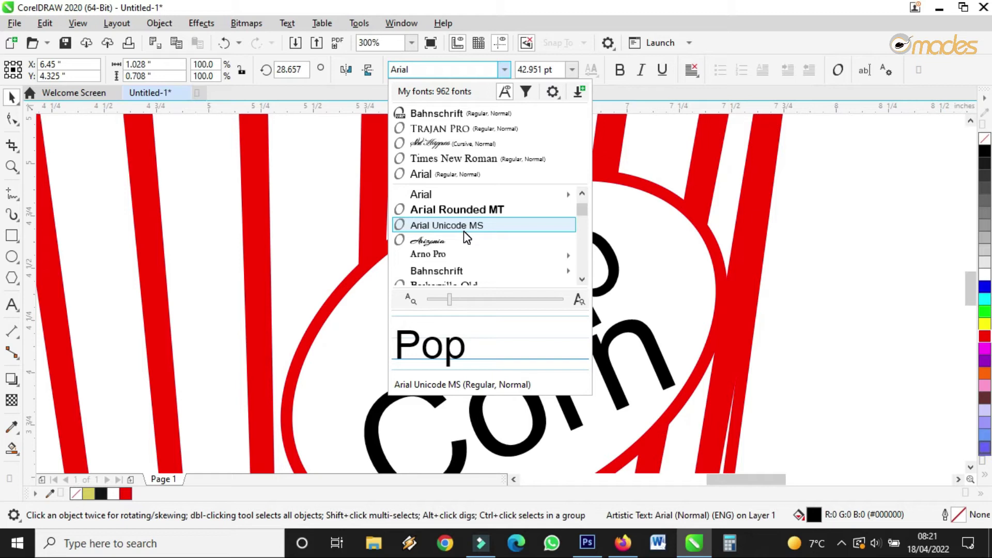
scroll(467, 232, down, 1)
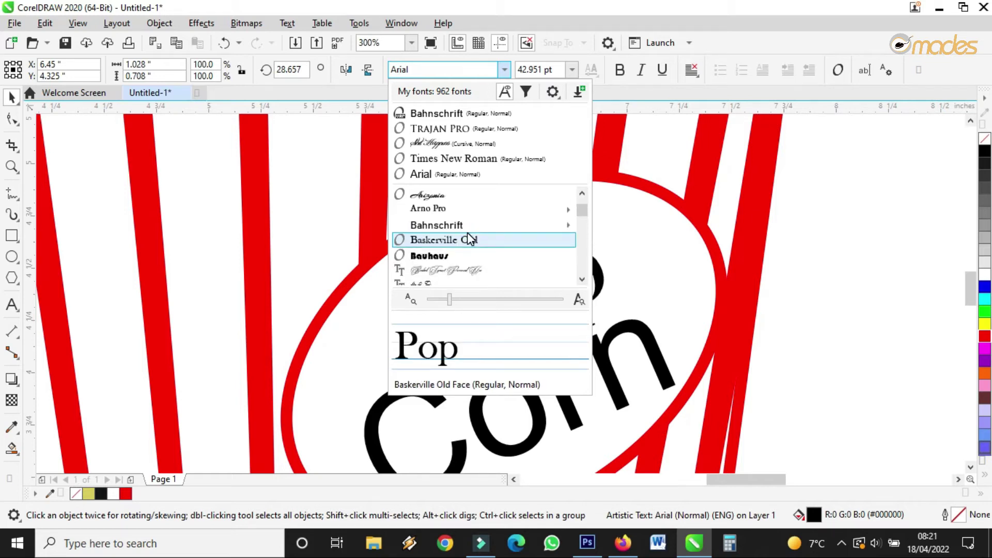
scroll(467, 233, down, 1)
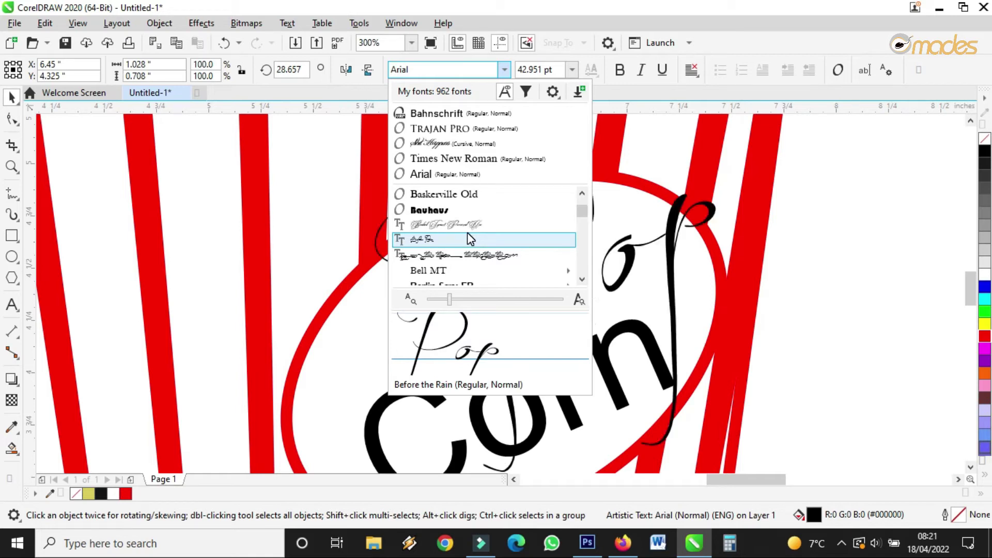
key(Down)
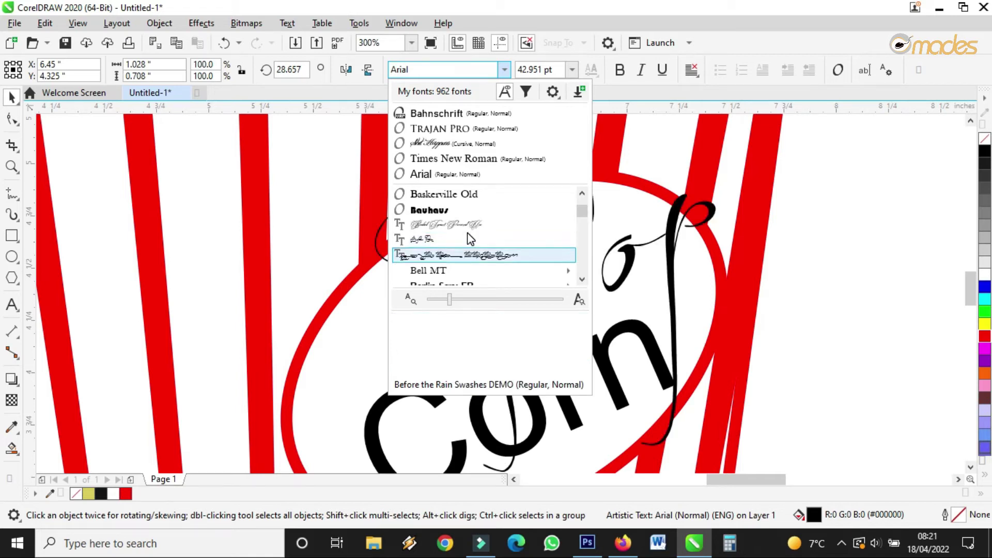
key(Down)
key(Down)
key(Down)
key(Down)
key(Down)
key(Down)
key(Down)
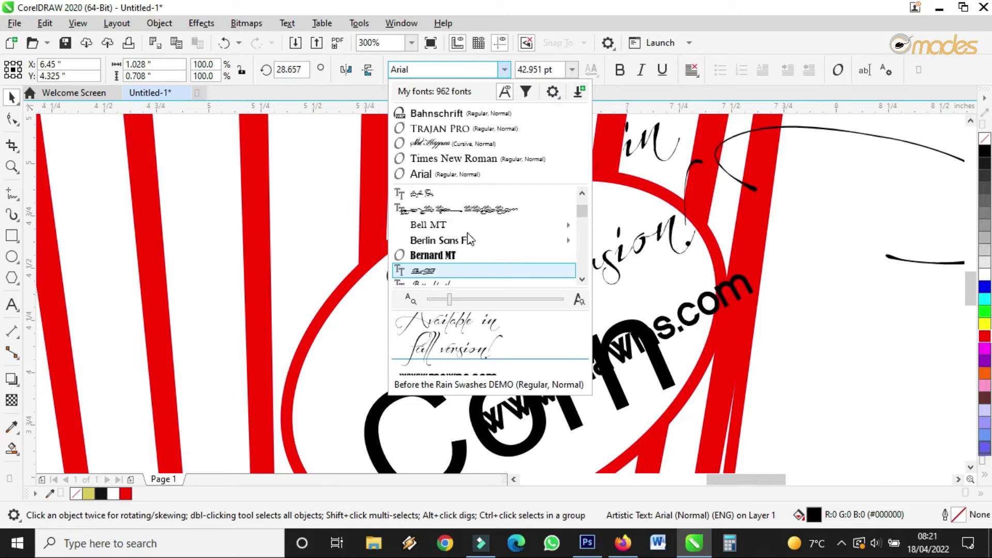
key(Down)
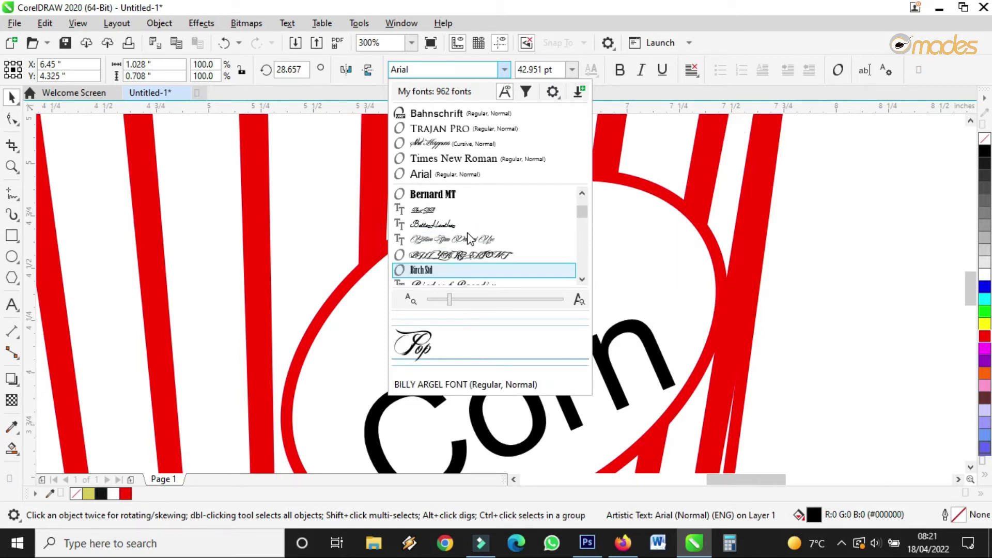
click(560, 224)
Set the font of the word "Pop" to Bauhaus 93.
scroll(675, 251, down, 3)
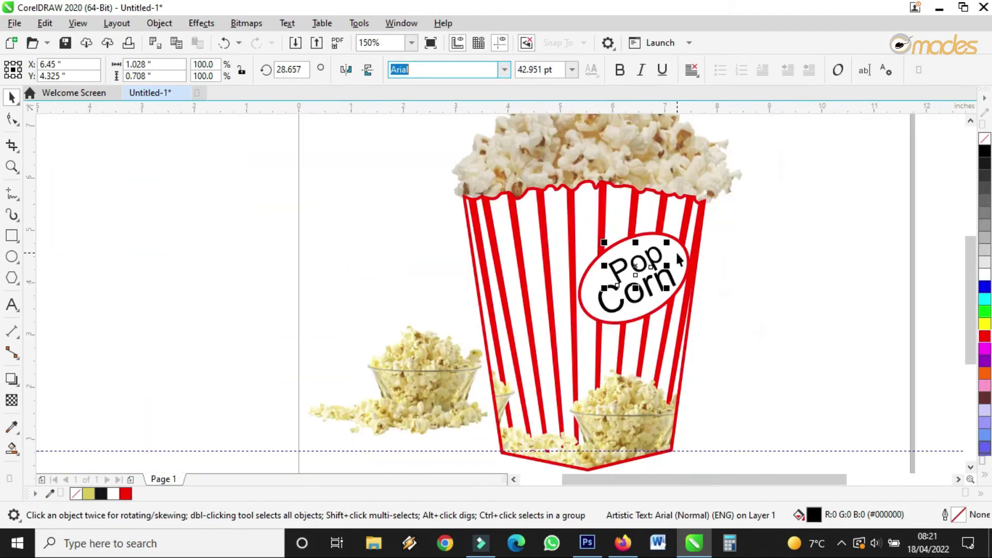
scroll(463, 257, up, 3)
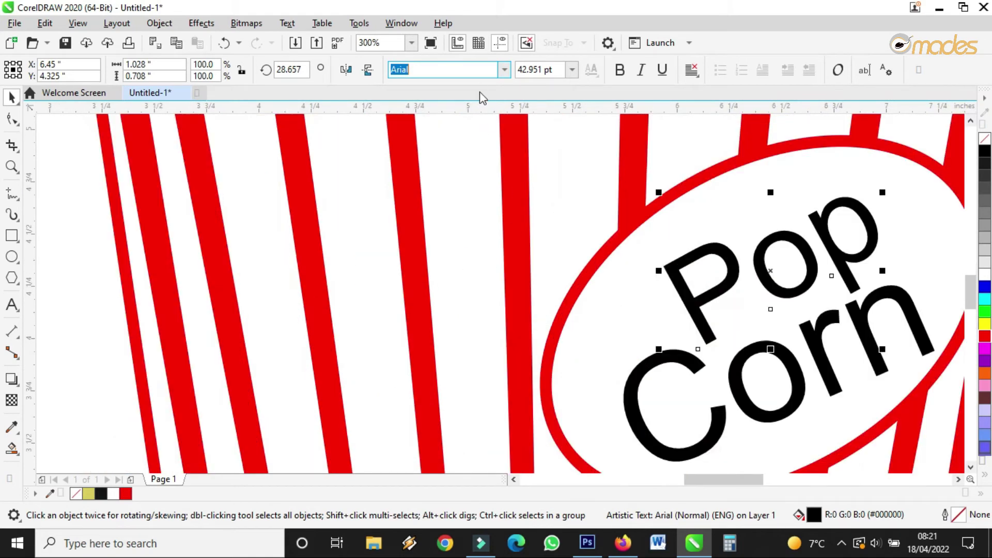
click(504, 70)
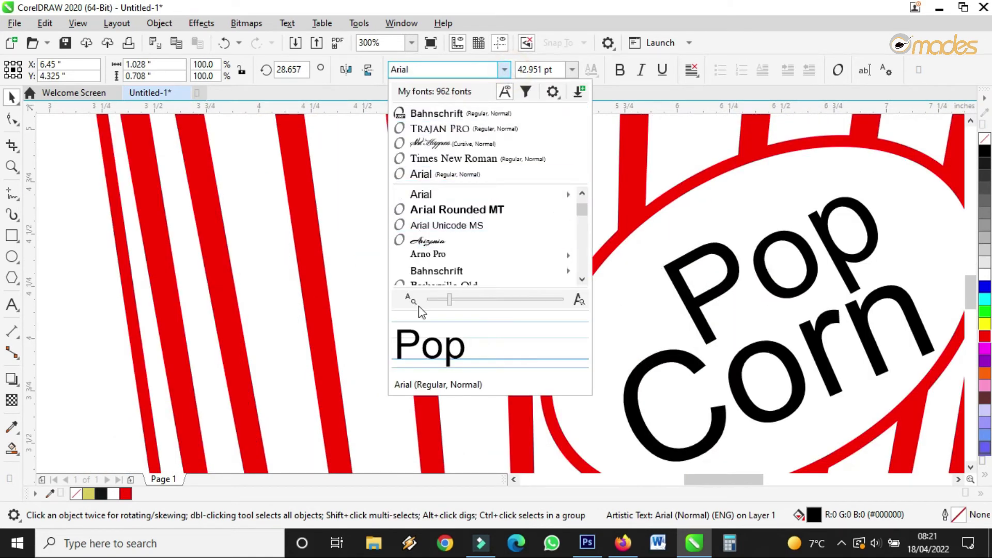
key(Down)
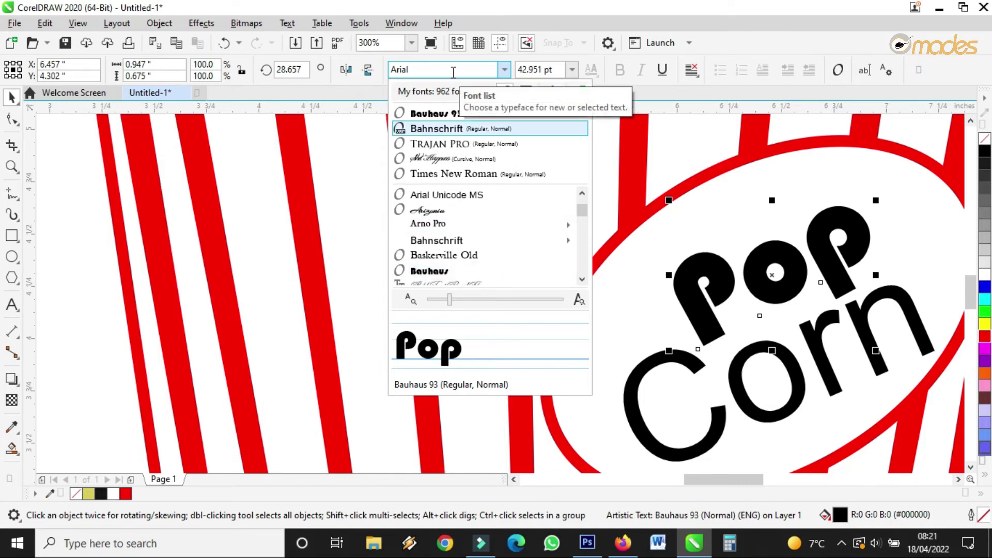
Preview typefaces on the word "Pop", from the recently used fonts through the alphabetical list from AardvarkBold to Candara.
key(Down)
key(Down)
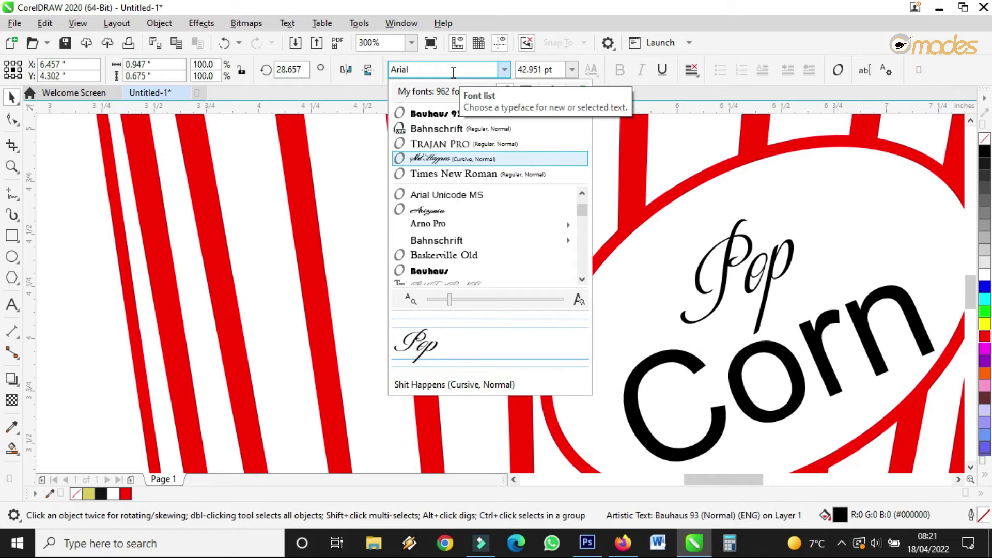
key(Down)
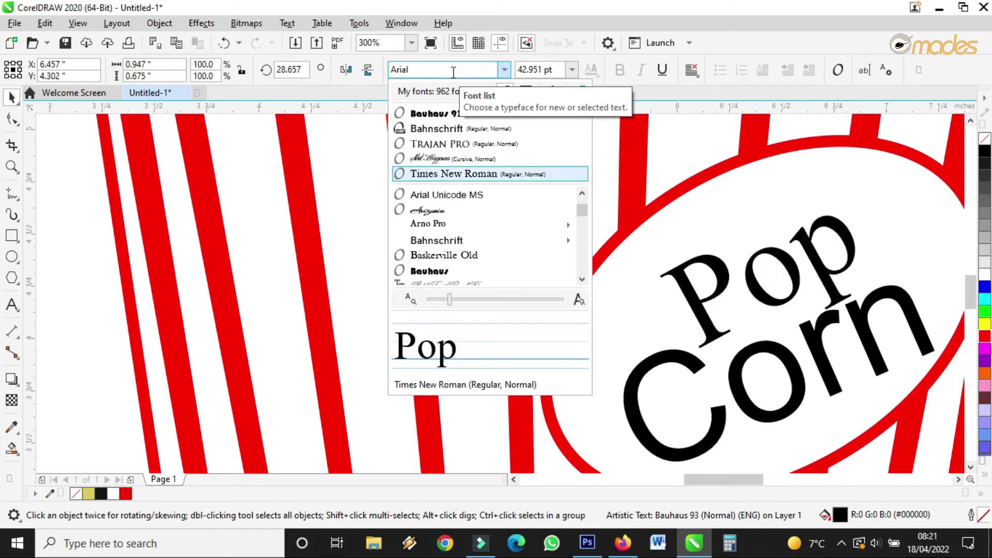
key(Down)
key(Down)
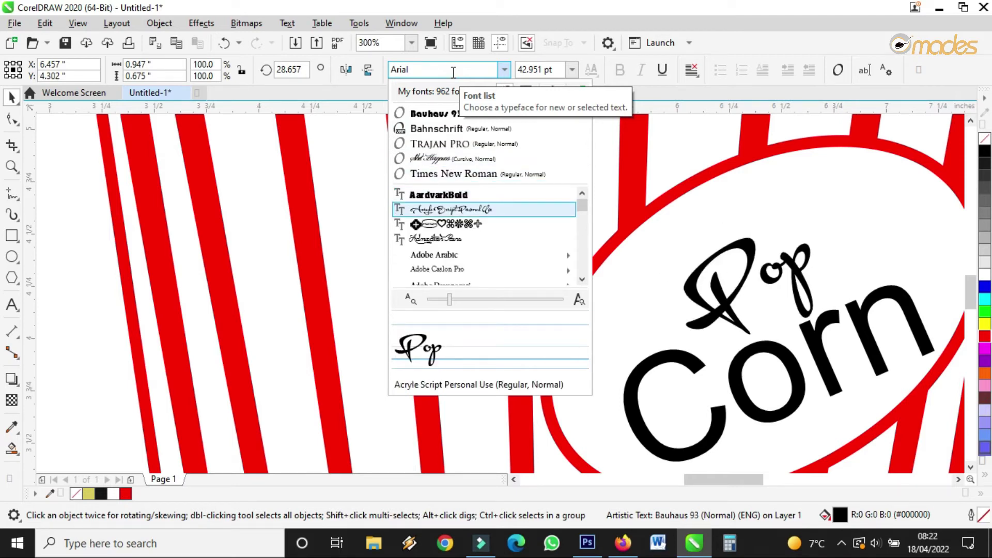
key(Down)
key(Down)
key(Down)
key(Down)
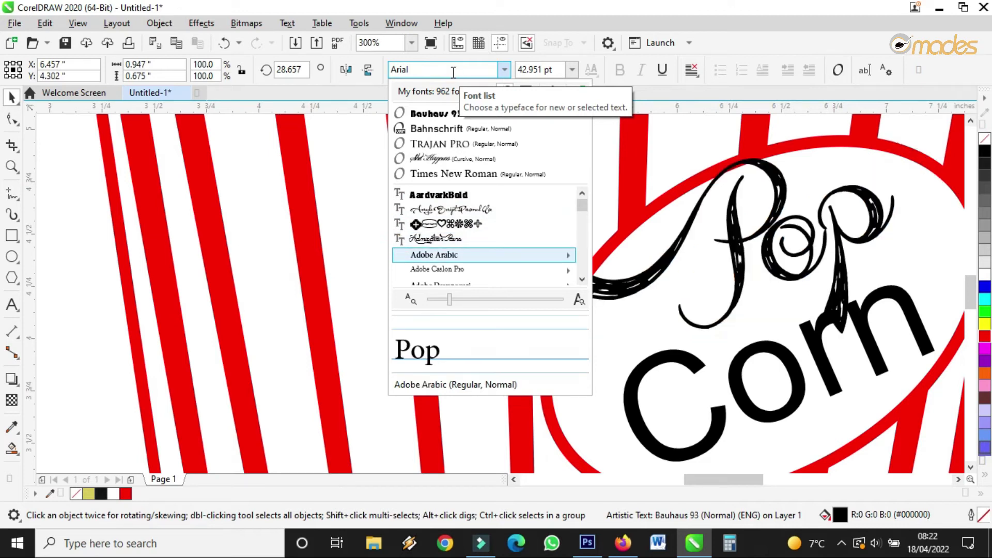
key(Down)
key(Down)
key(Down)
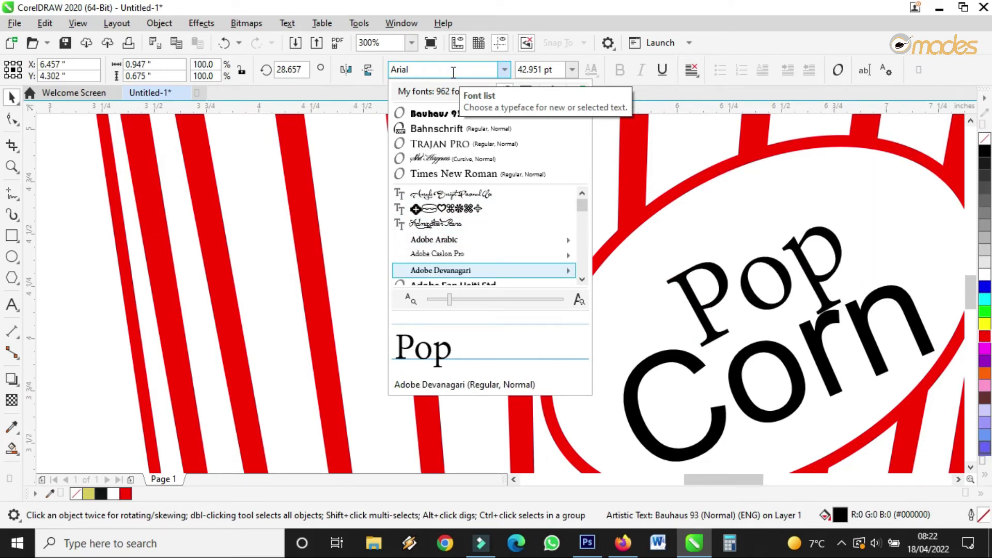
key(Down)
key(Down)
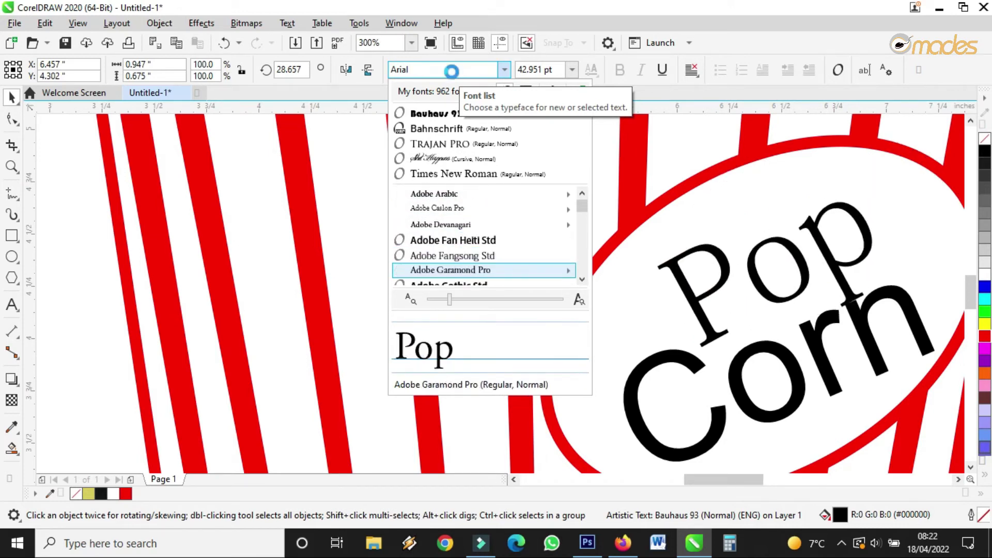
key(Down)
key(Down)
key(Down)
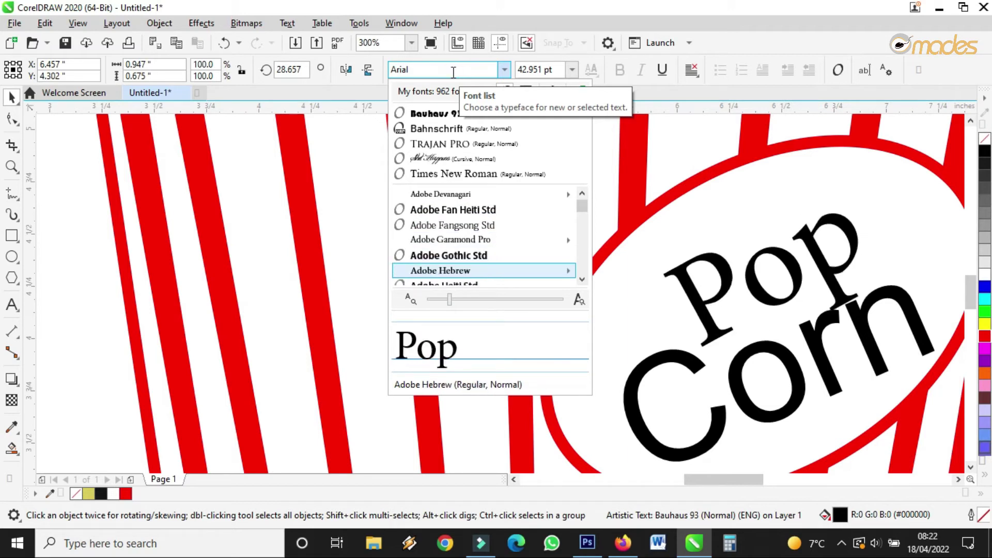
key(Down)
key(Down)
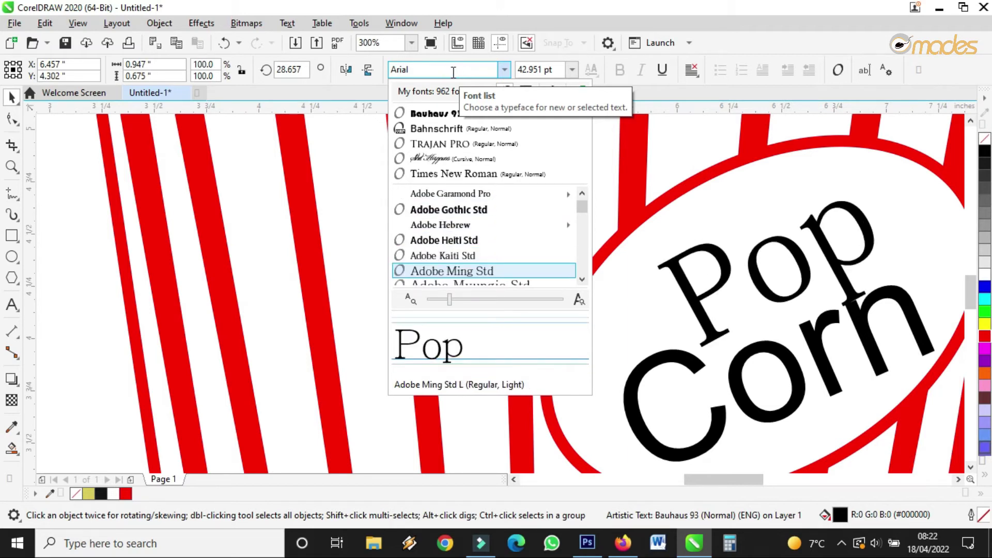
key(Down)
key(Down)
key(Down)
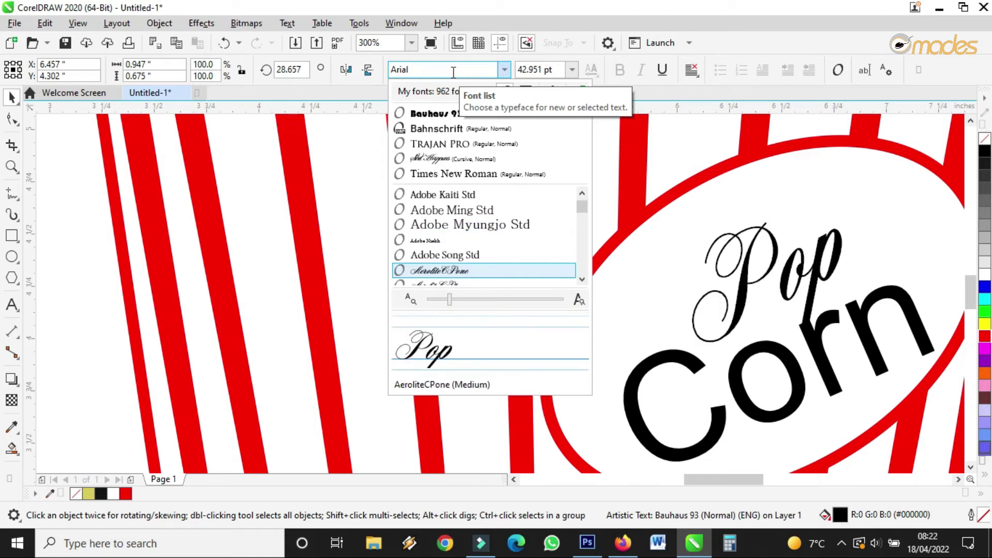
key(Down)
key(Down)
key(Down)
key(Down)
key(Down)
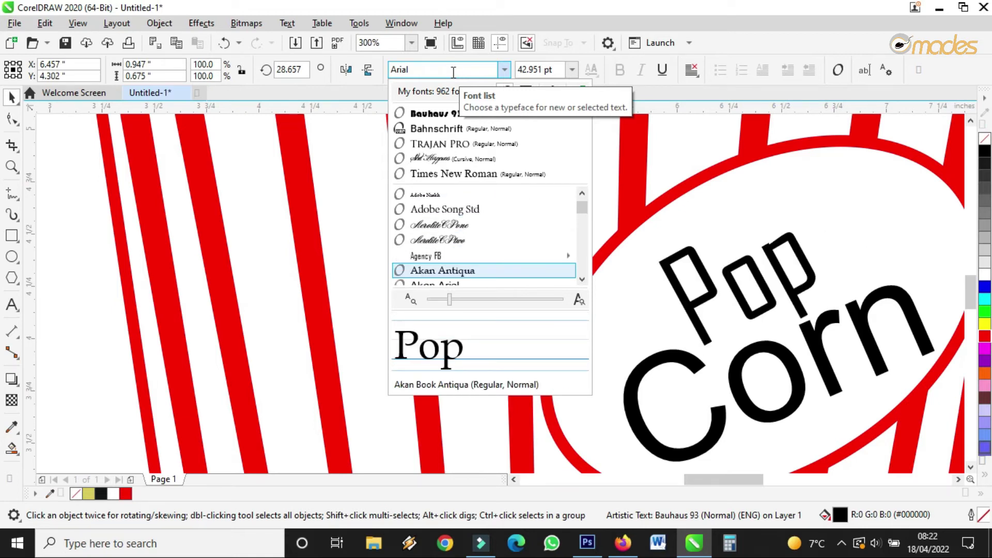
key(Down)
key(Down)
key(Down)
key(Down)
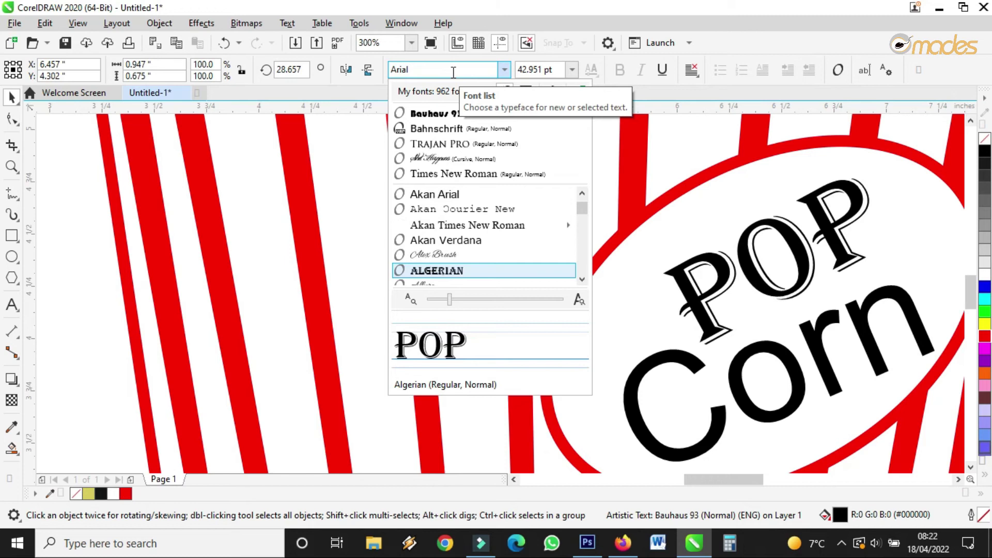
key(Down)
key(Down)
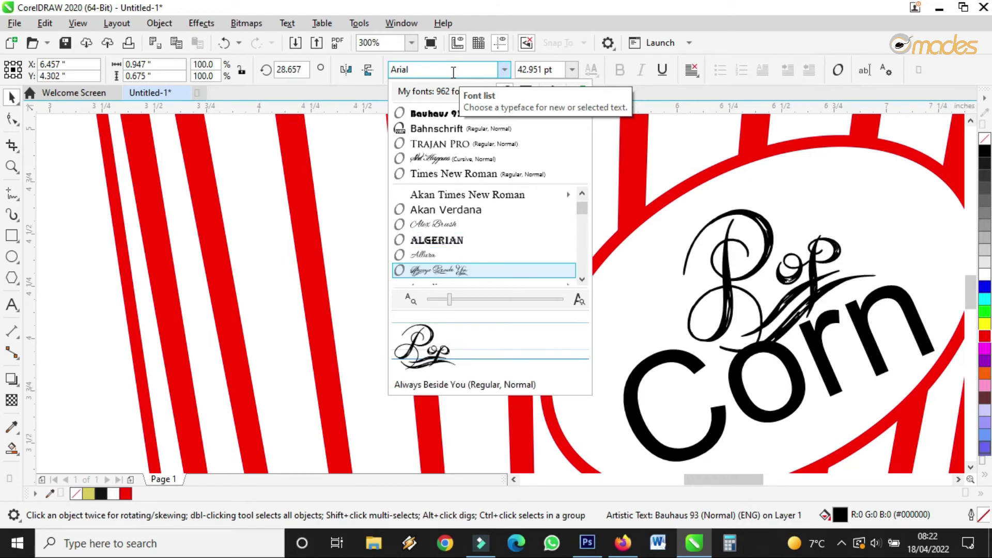
key(Down)
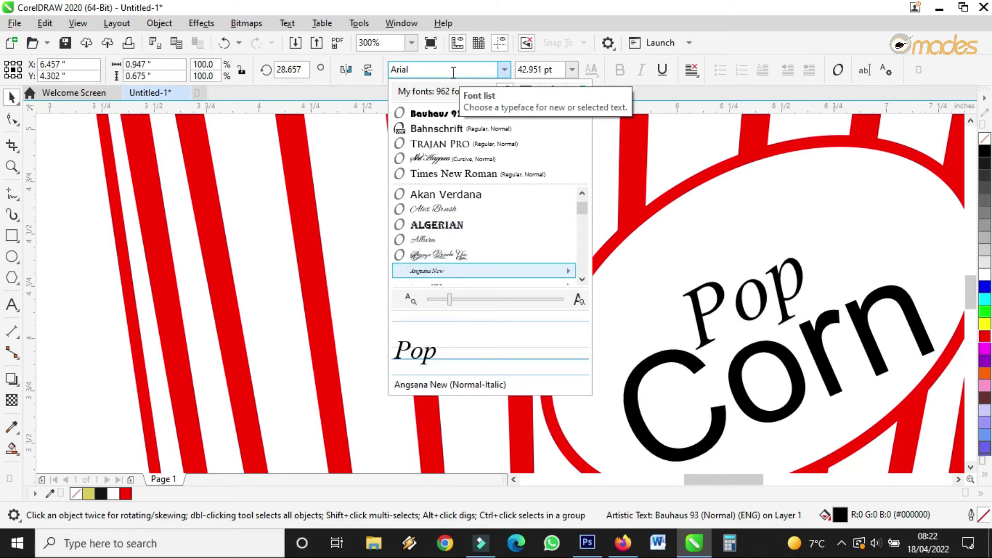
key(Down)
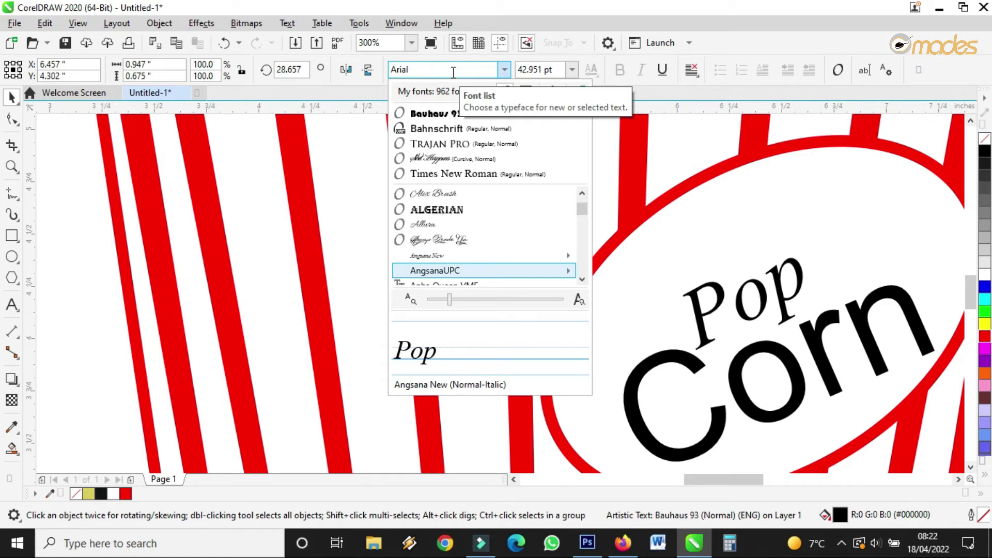
key(Down)
key(Down)
key(Down)
key(Down)
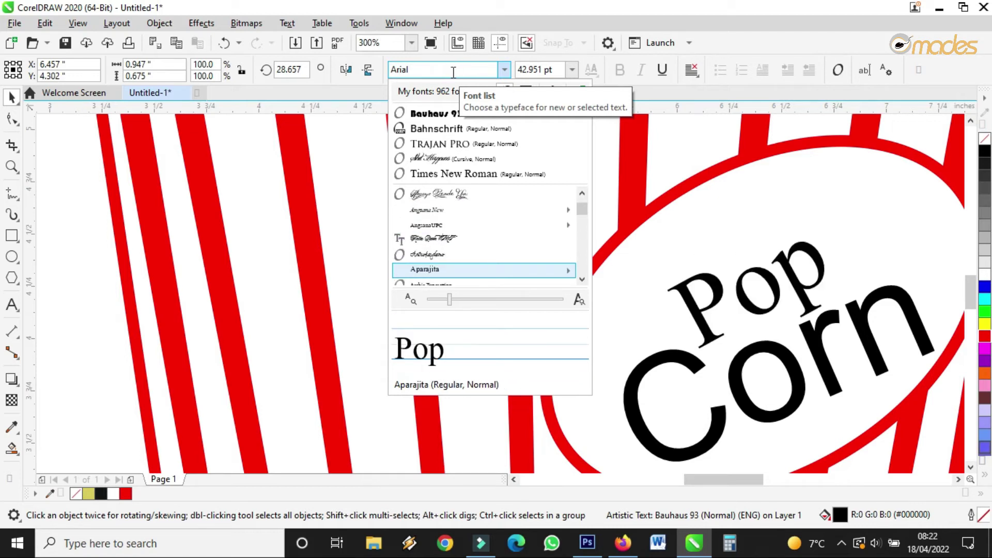
key(Down)
key(Down)
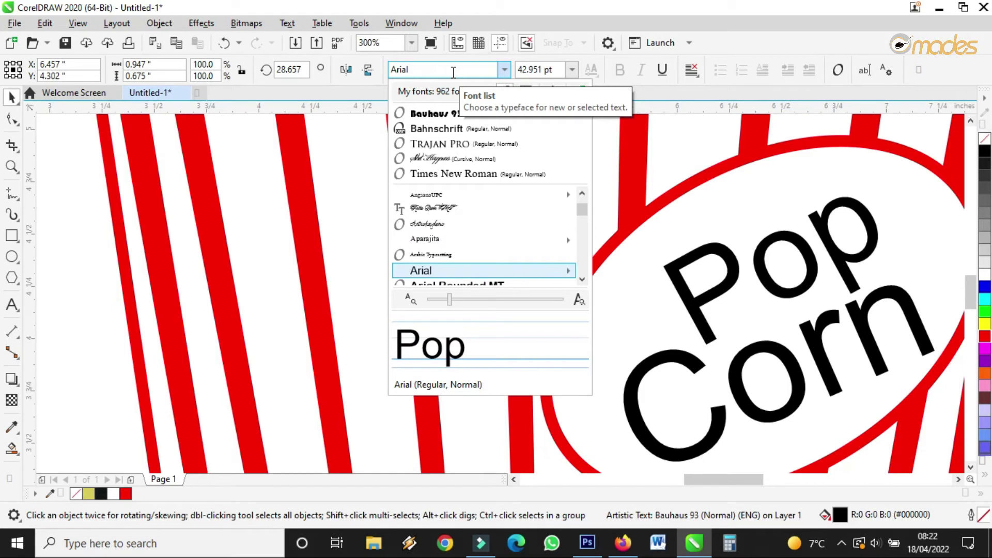
key(Down)
key(Up)
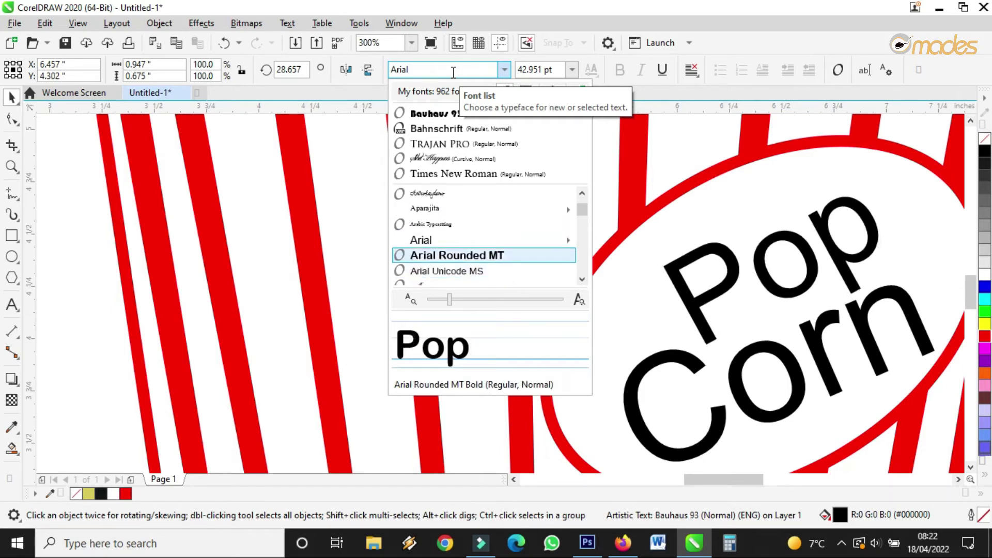
key(Down)
key(Down)
key(Down)
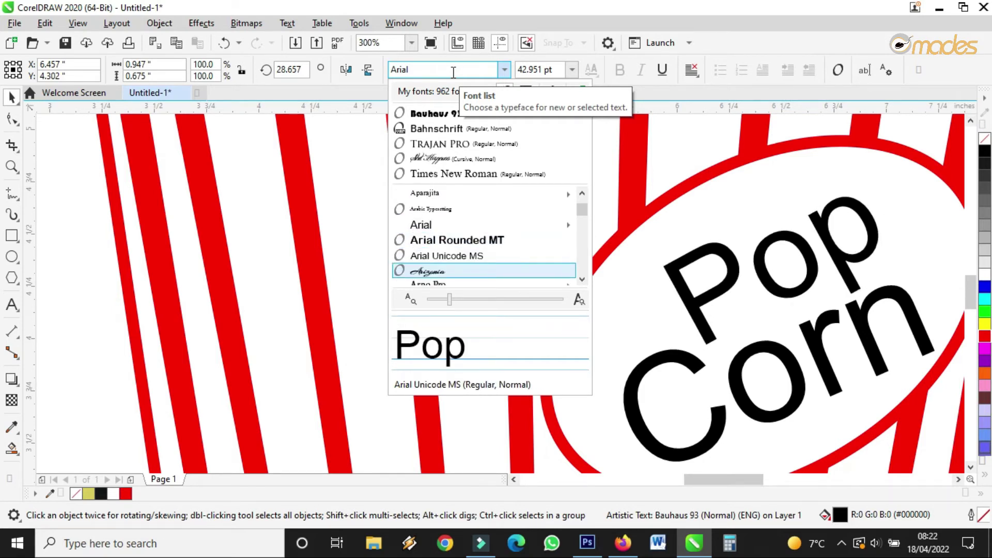
key(Down)
key(Down)
key(Down)
key(Down)
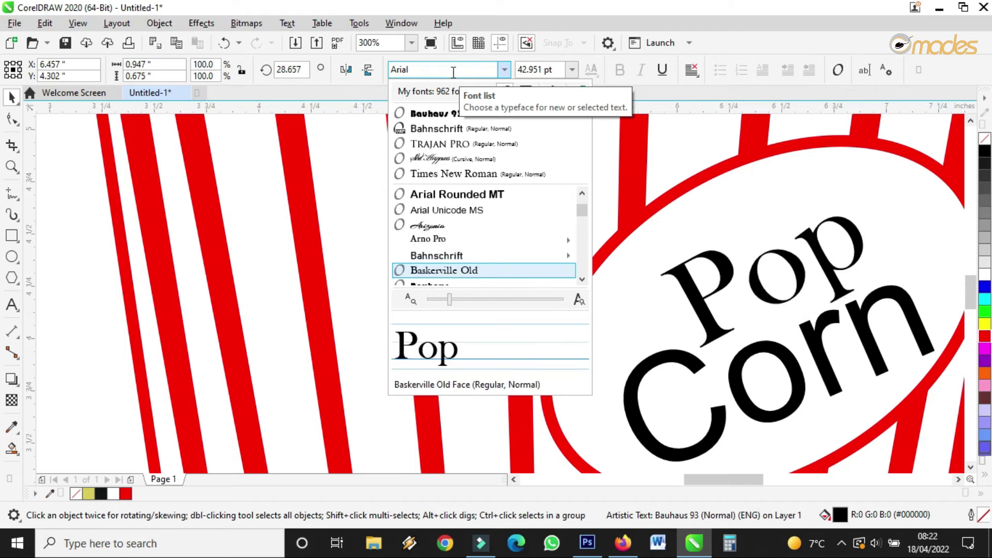
key(Down)
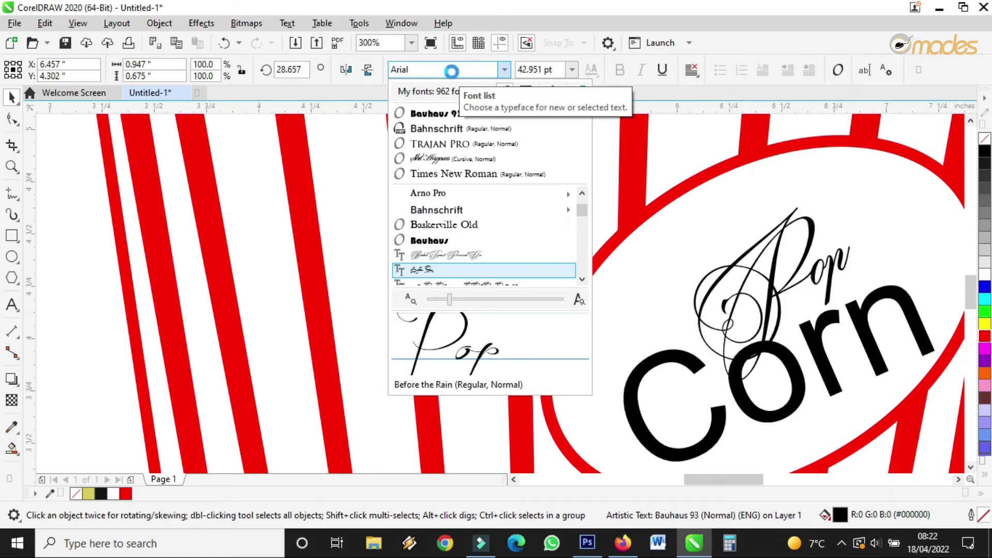
key(Up)
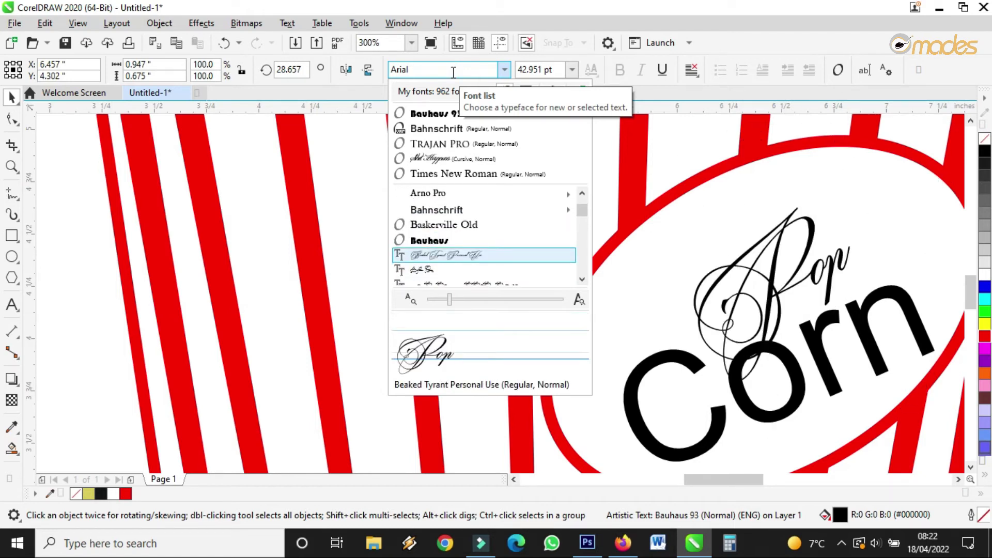
key(Down)
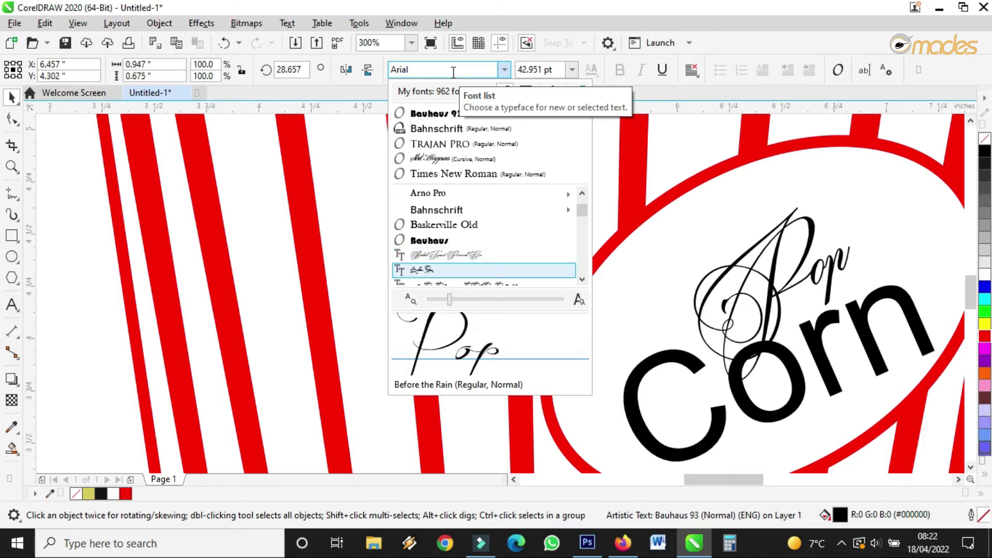
key(Down)
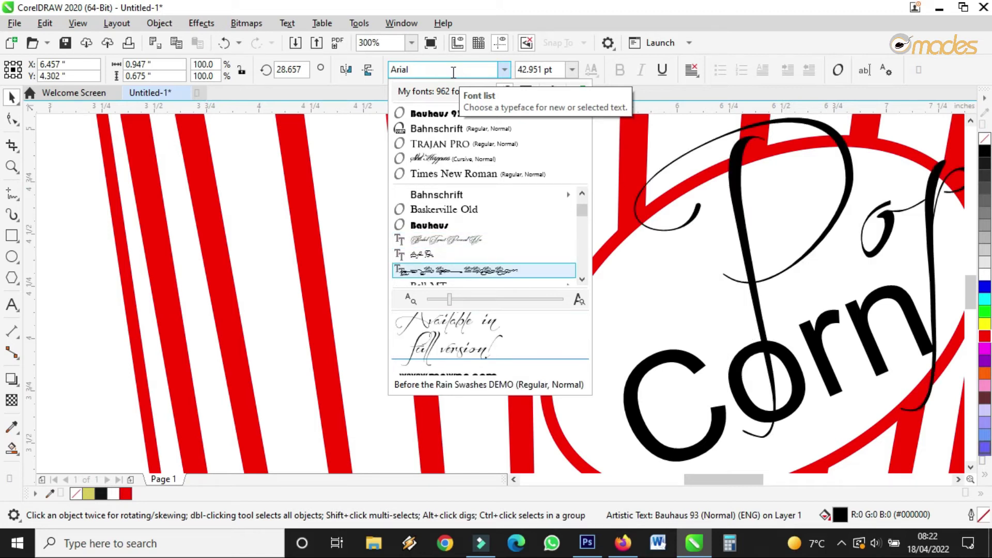
key(Down)
key(Down)
key(Down)
key(Down)
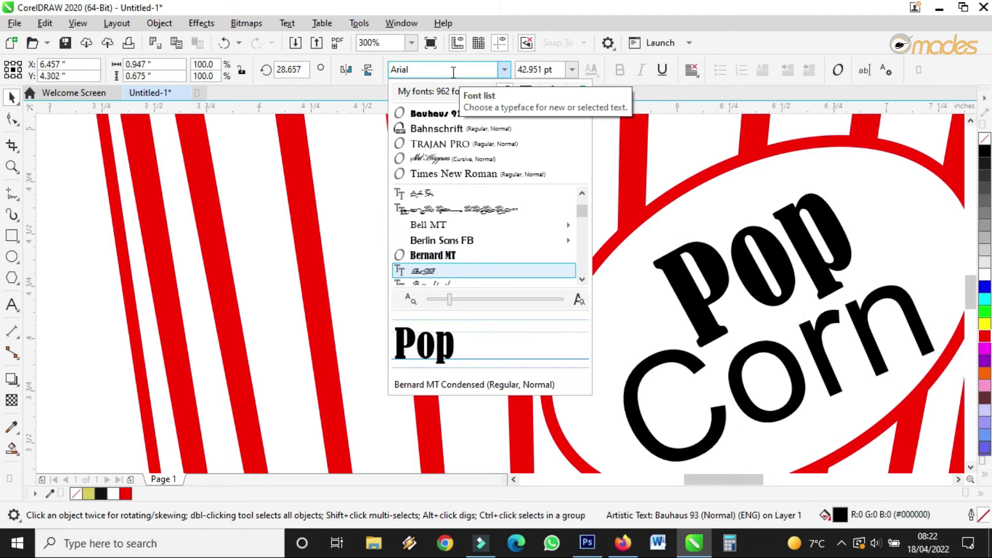
key(Down)
key(Down)
key(Down)
key(Down)
key(Down)
key(Down)
key(Down)
key(Down)
key(Down)
key(Down)
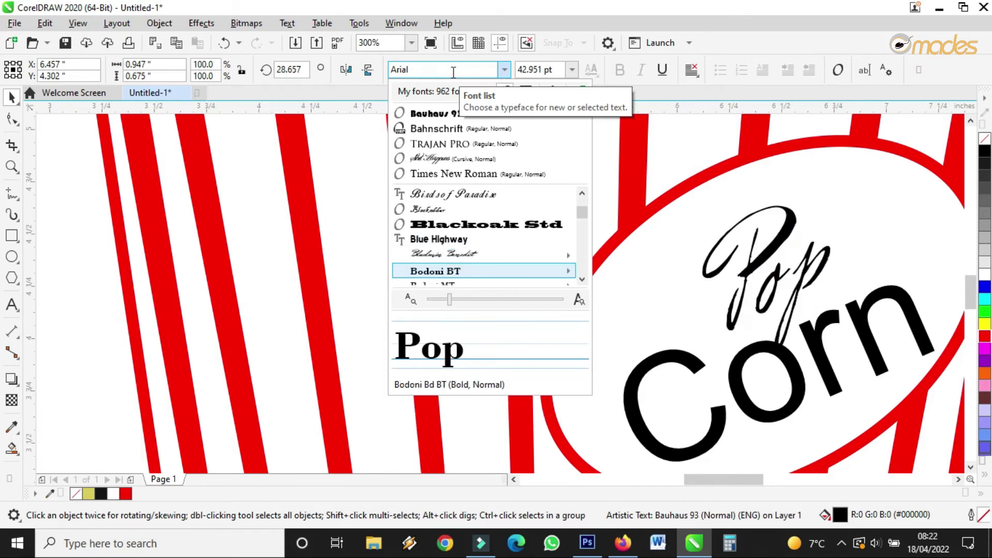
key(Down)
key(Down)
key(Down)
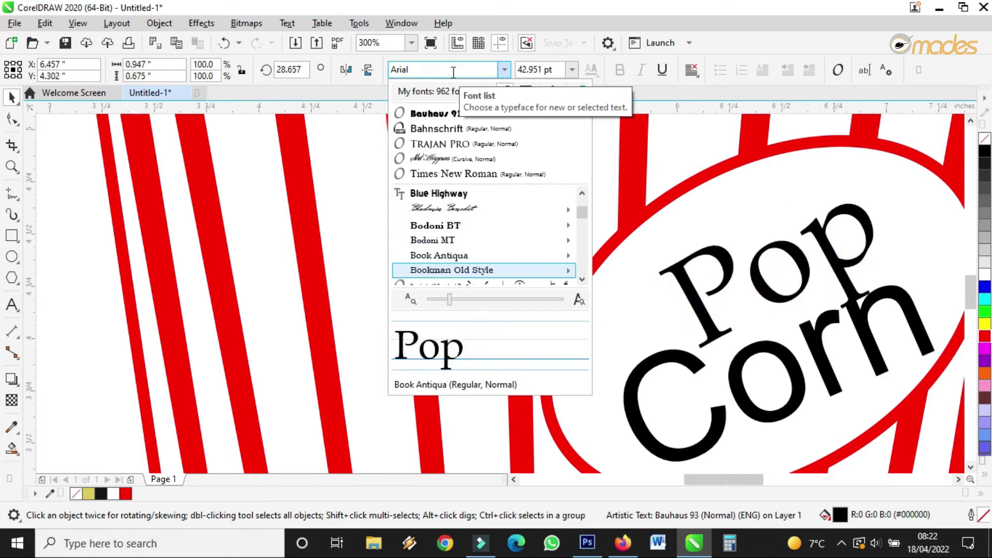
key(Down)
key(Down)
key(Down)
key(Down)
key(Down)
key(Down)
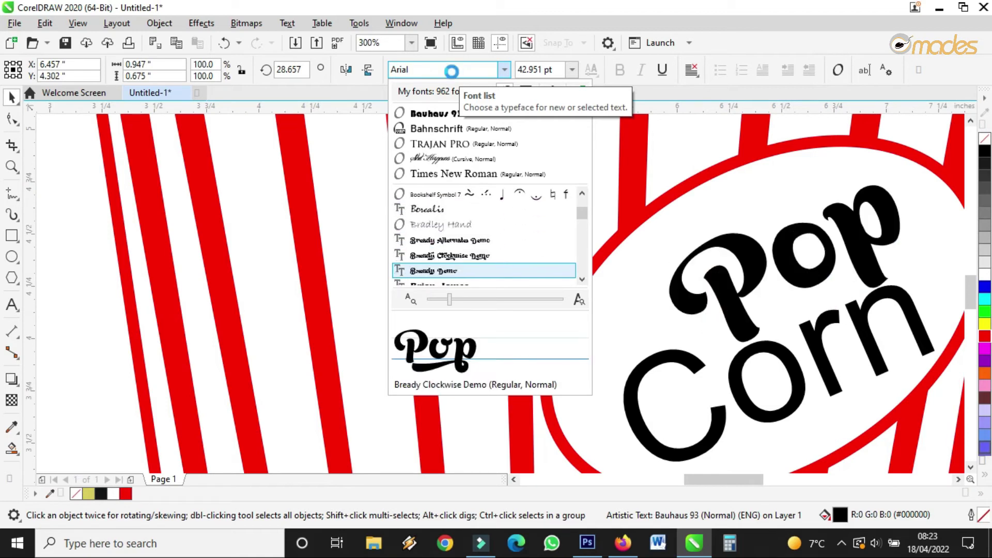
key(Up)
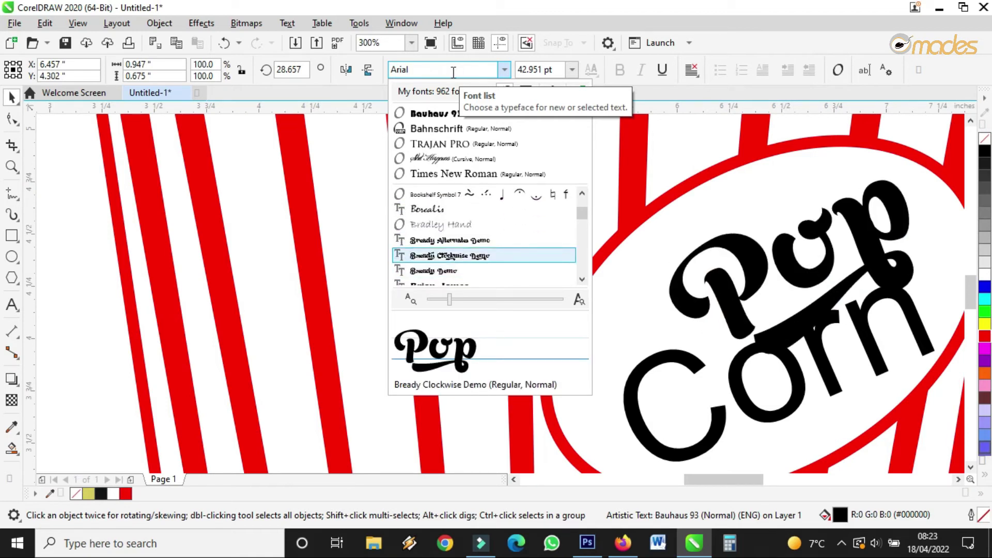
key(Up)
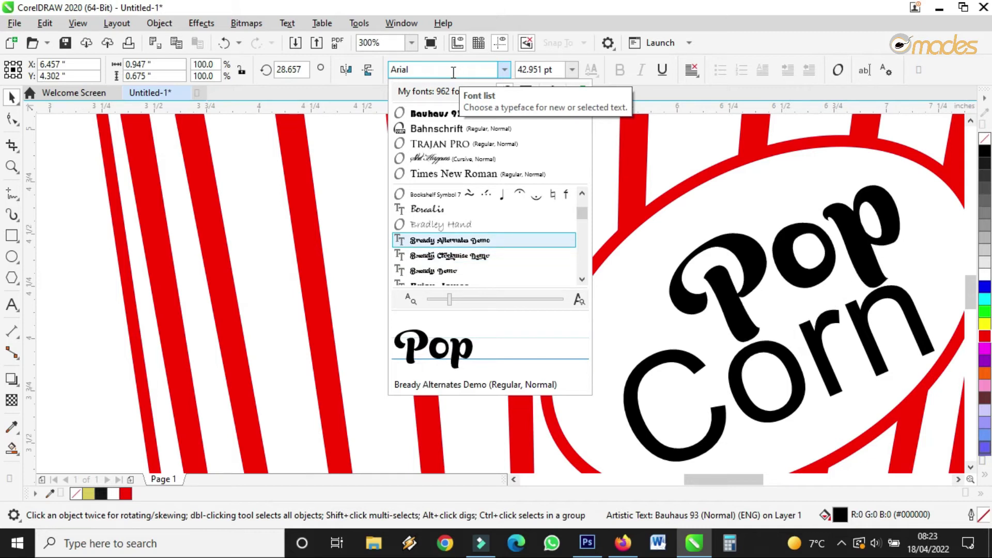
key(Down)
key(Down)
key(Down)
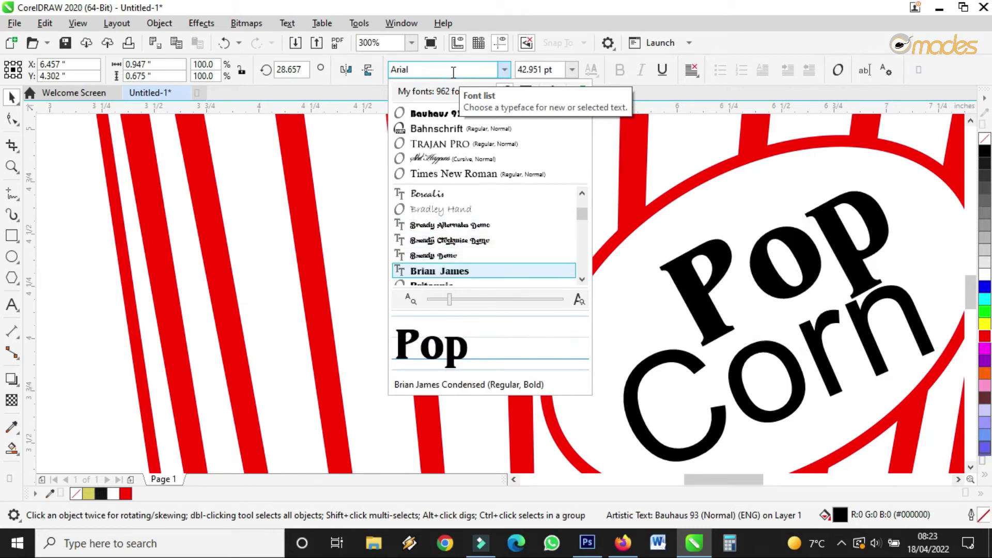
key(Down)
key(Down)
key(Down)
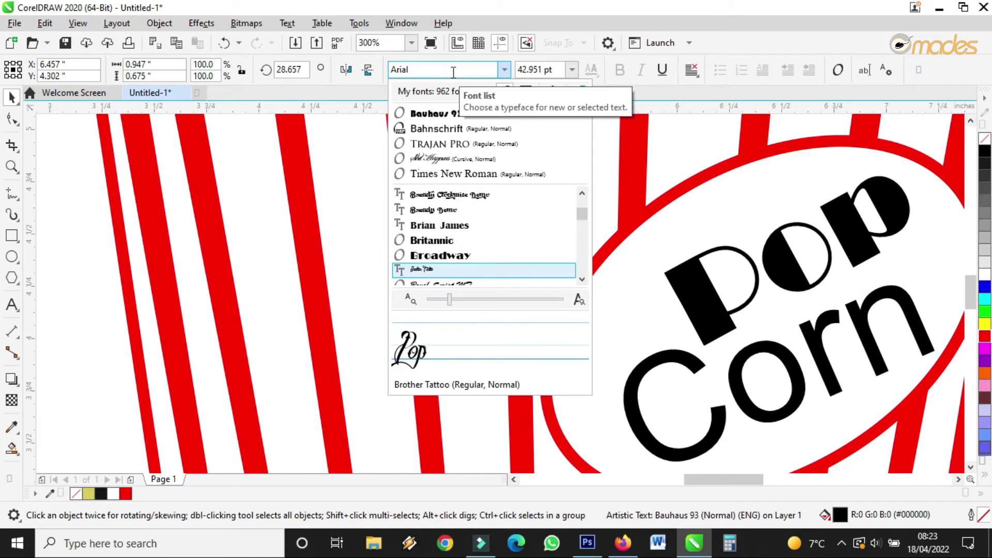
key(Up)
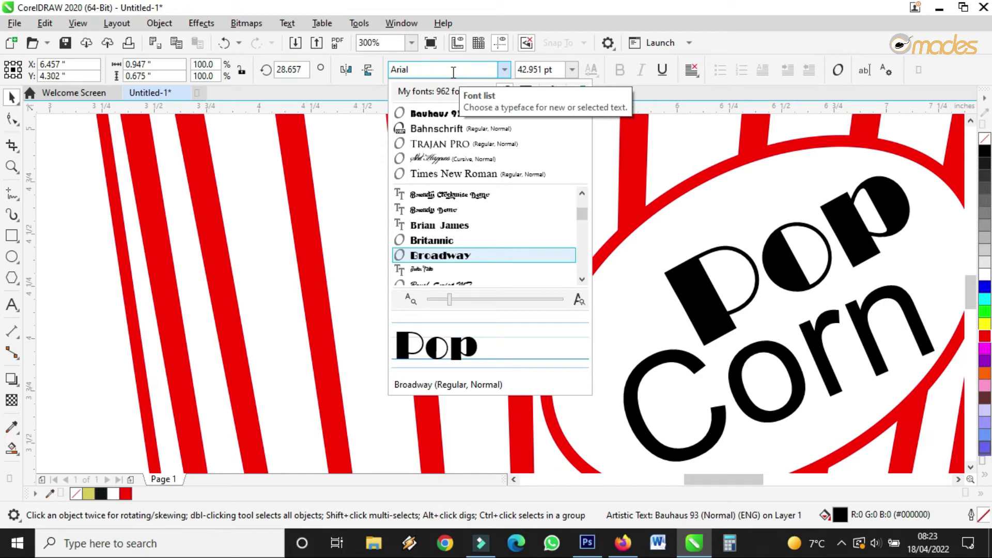
key(Down)
key(Down)
key(Down)
key(Down)
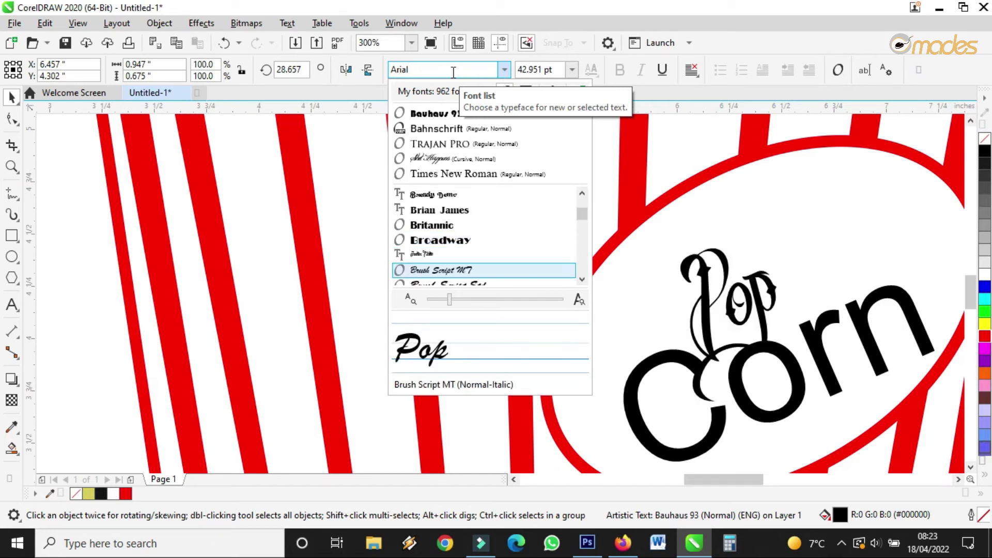
key(Down)
key(Down)
key(Down)
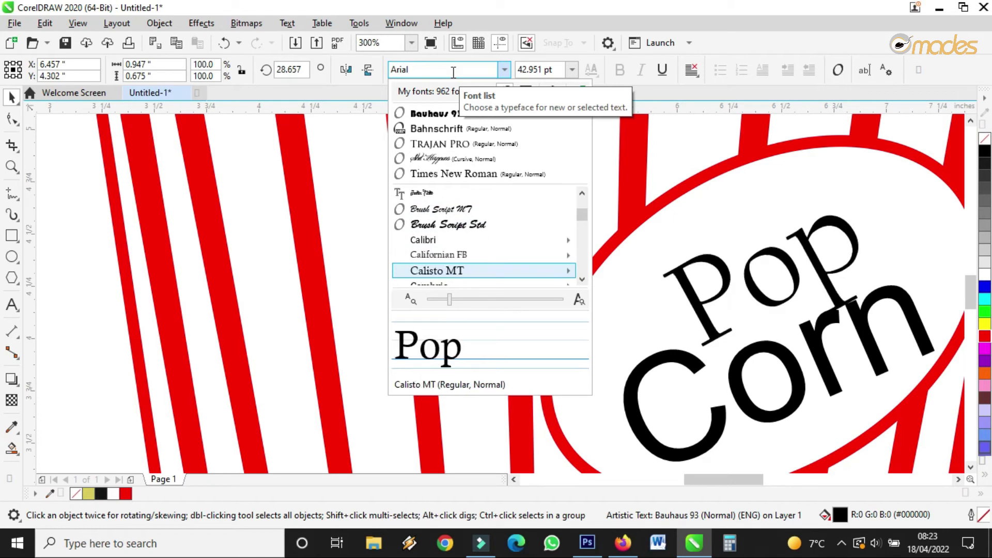
key(Down)
key(Down)
key(Down)
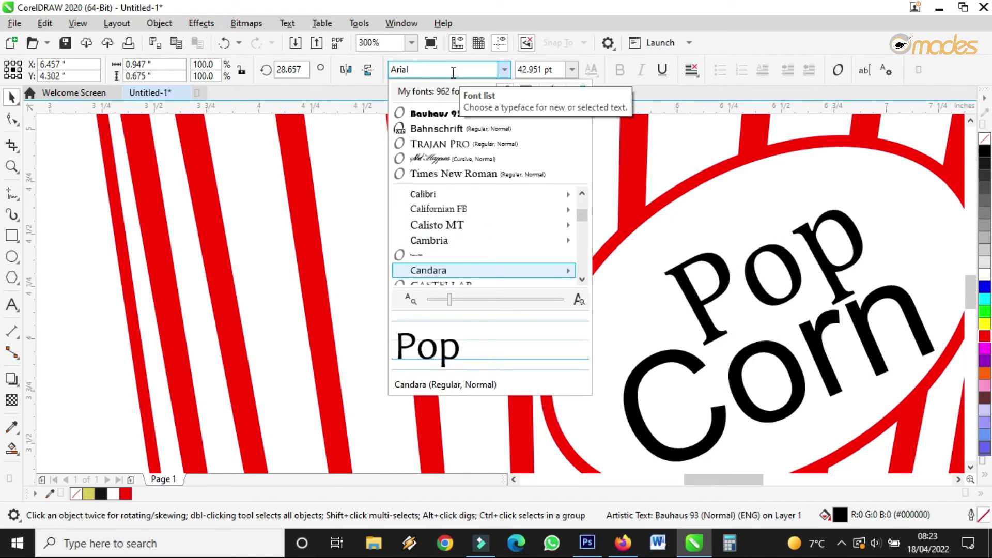
Preview typefaces on the word "Pop", from Castellar through the Century families to Channel Left-Slanted.
key(Down)
key(Down)
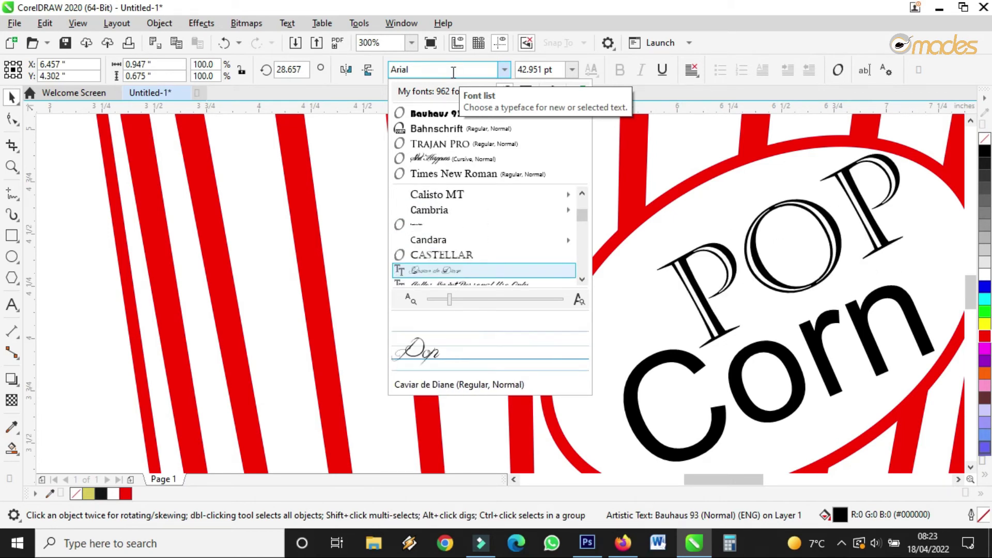
key(Down)
key(Down)
key(Down)
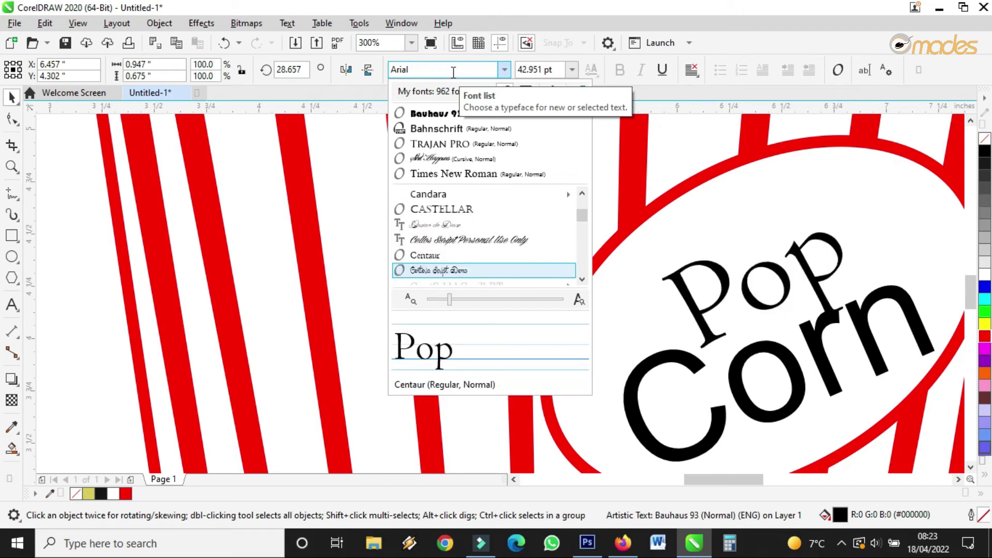
key(Down)
key(Down)
key(Down)
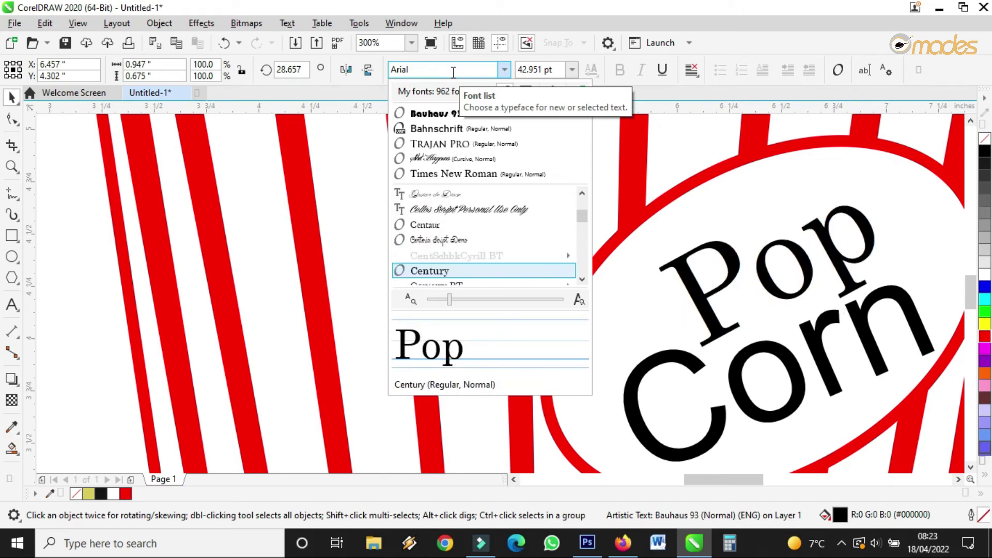
key(Down)
key(Down)
key(Down)
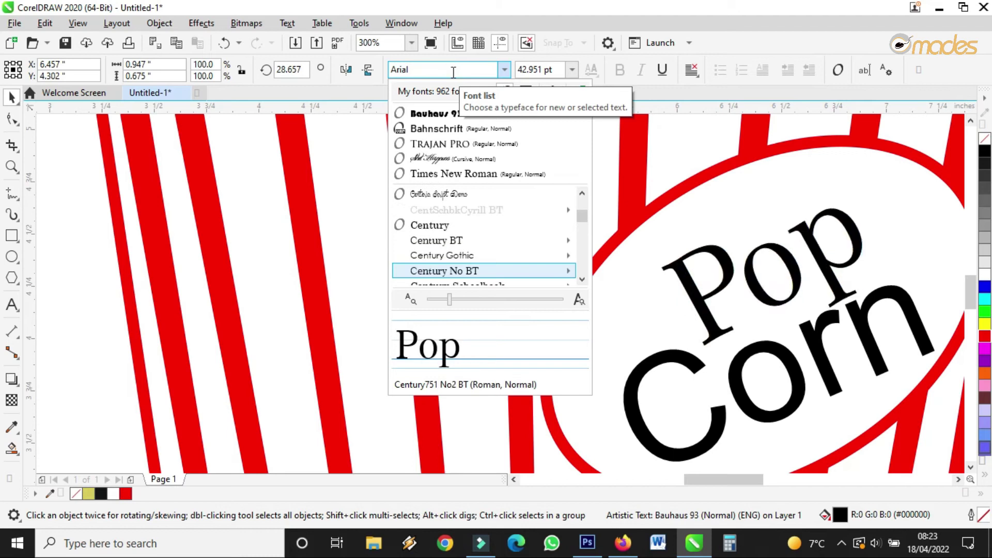
key(Down)
key(Down)
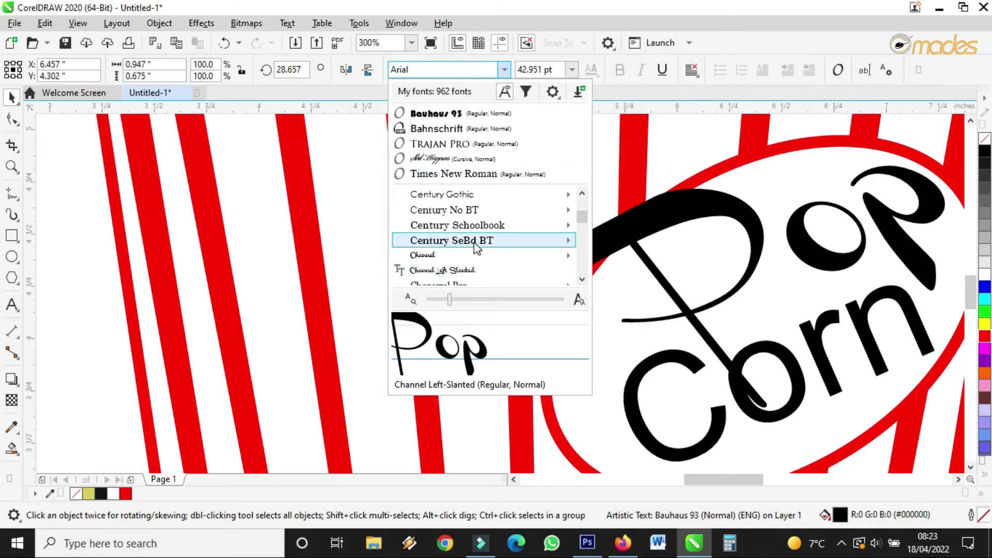
Preview typefaces on the word "Pop", from Chaparral Pro through City, Comic Sans MS and Cooper to Cursive Elegant.
scroll(470, 272, down, 4)
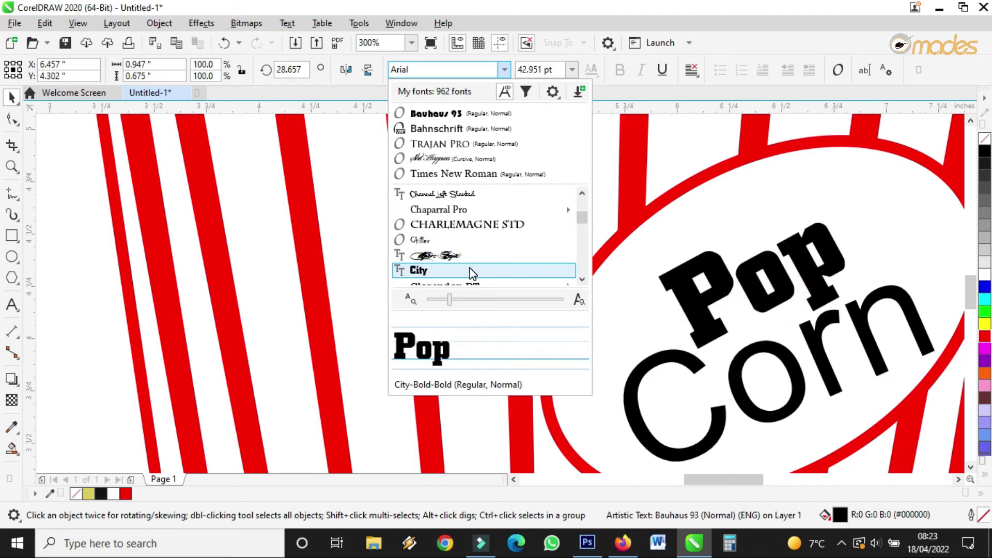
scroll(470, 273, down, 2)
scroll(470, 273, down, 2)
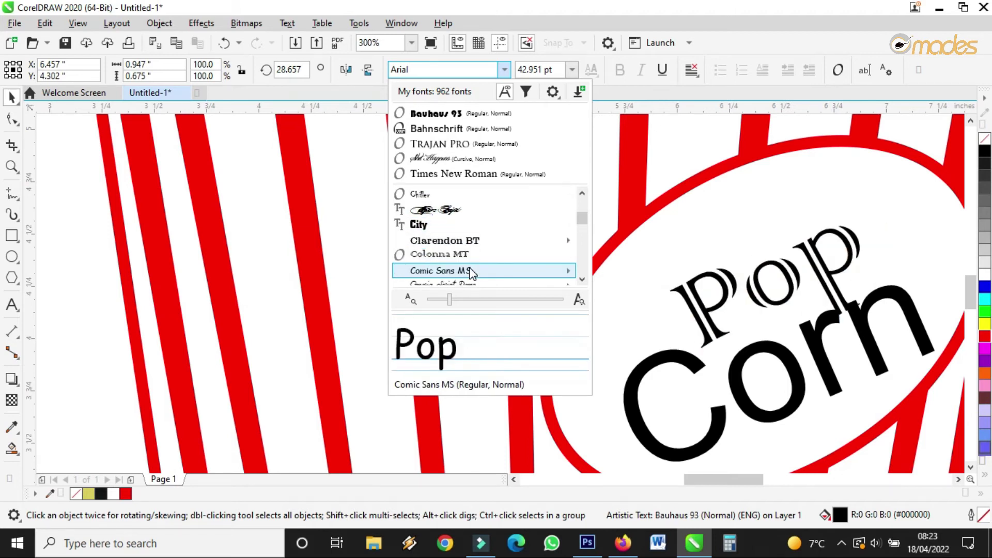
scroll(471, 273, down, 1)
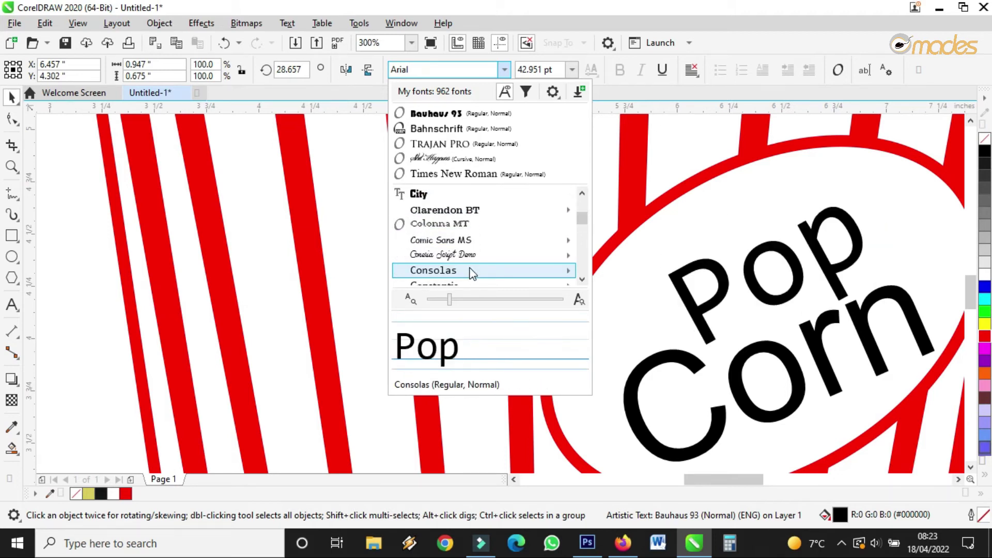
scroll(471, 273, down, 3)
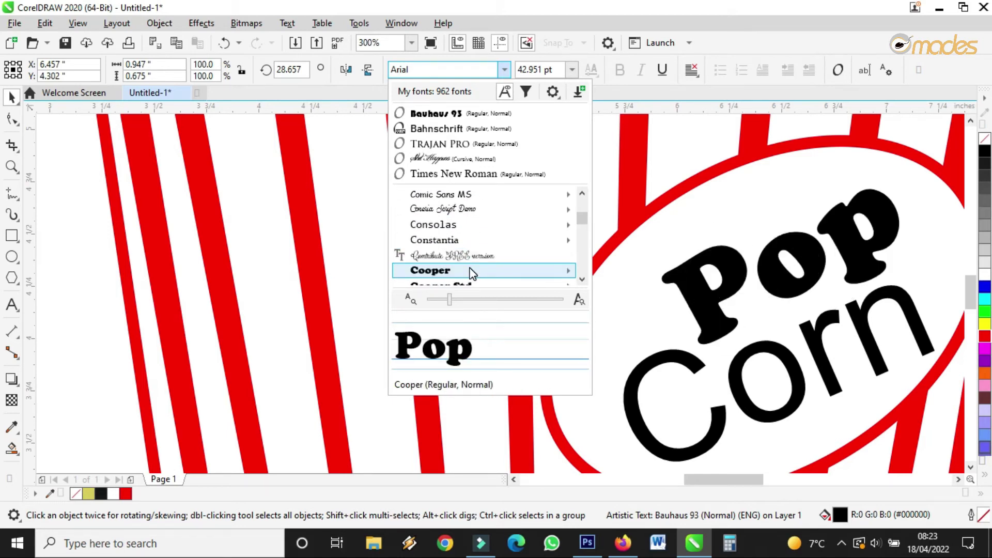
scroll(471, 273, down, 1)
scroll(471, 273, down, 3)
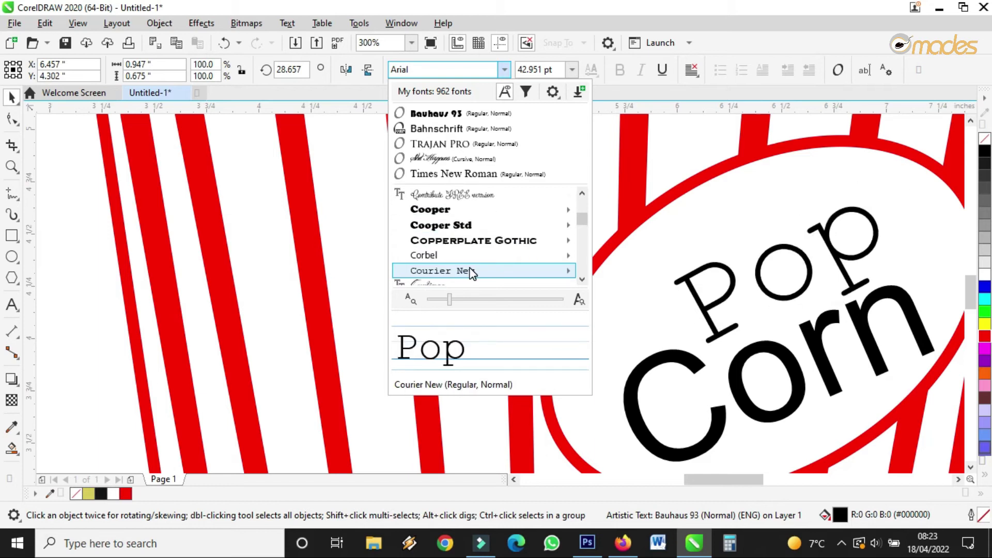
scroll(472, 273, down, 2)
scroll(472, 273, down, 1)
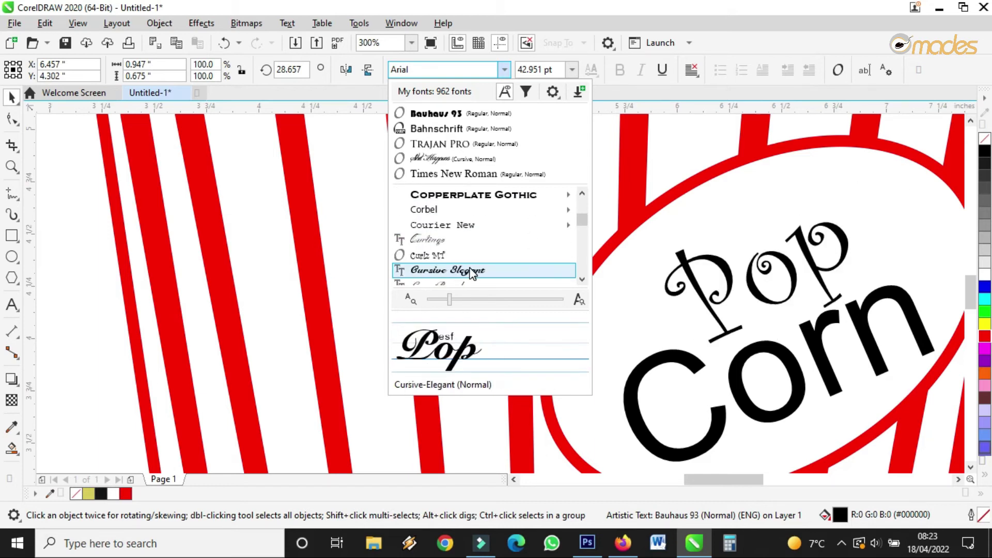
Preview typefaces on the word "Pop", from CygnetRound through the script fonts starting with D to DFMincho-UB.
key(Down)
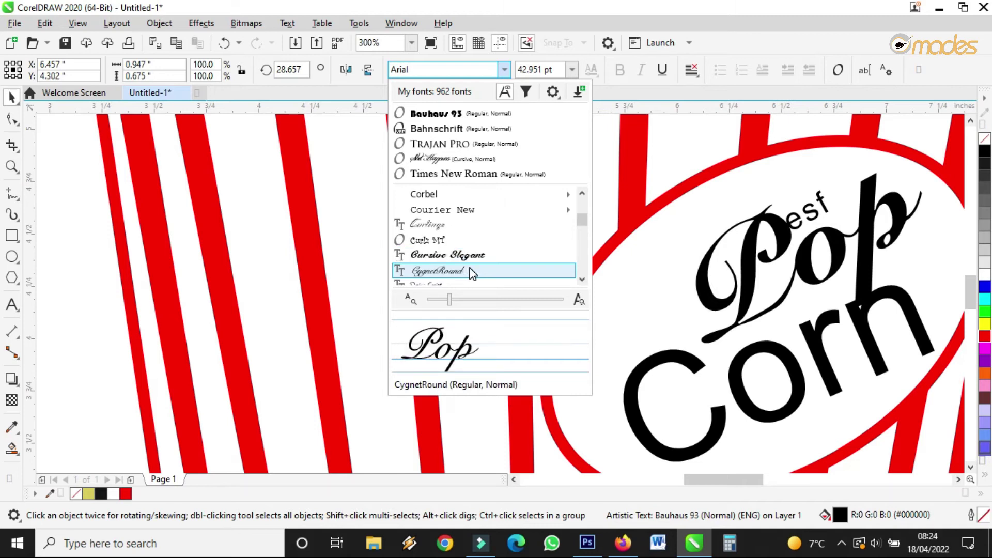
key(Down)
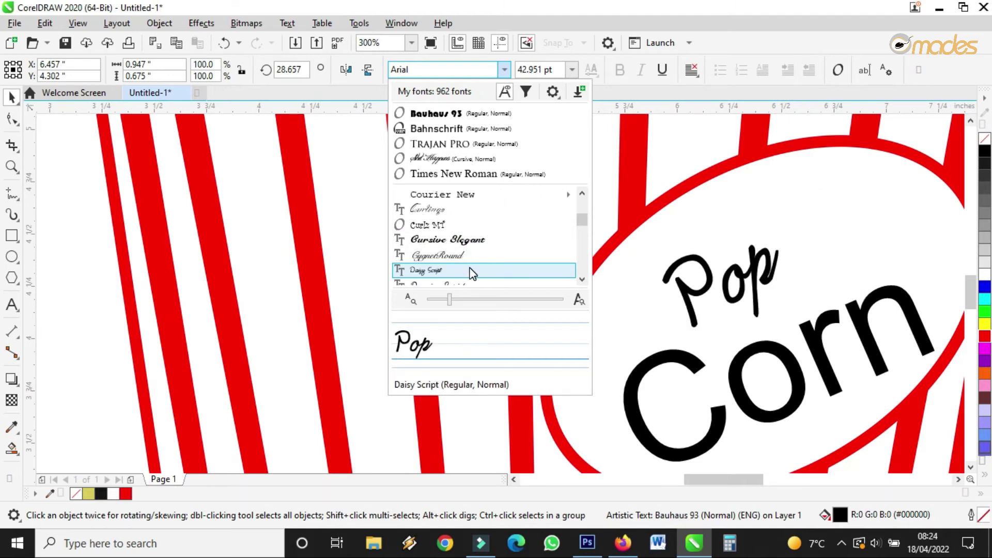
key(Down)
key(Down)
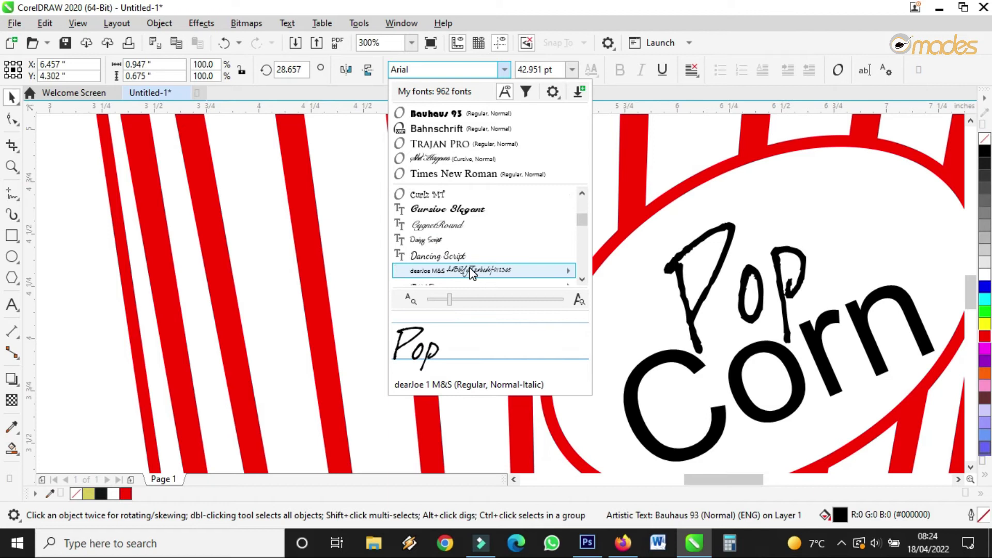
key(Down)
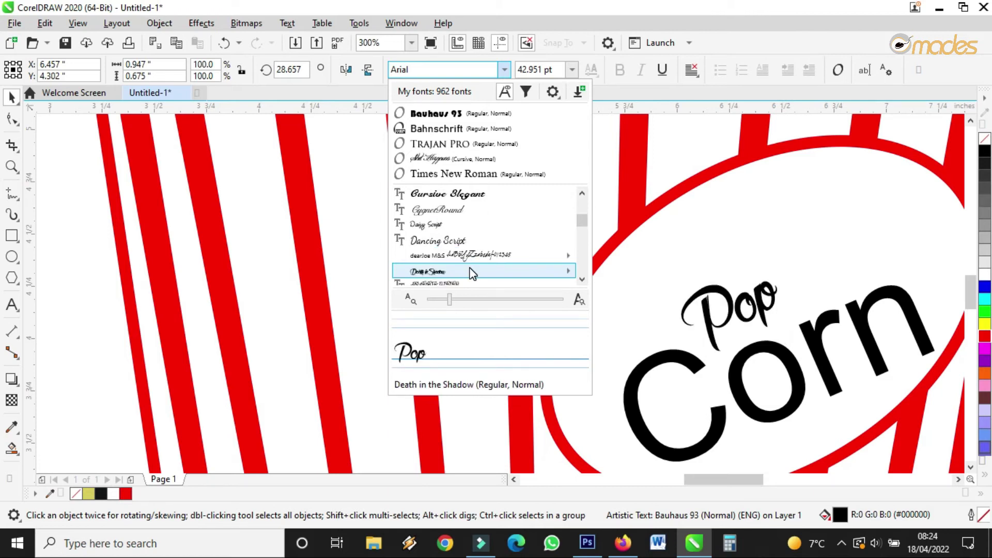
key(Down)
key(Down)
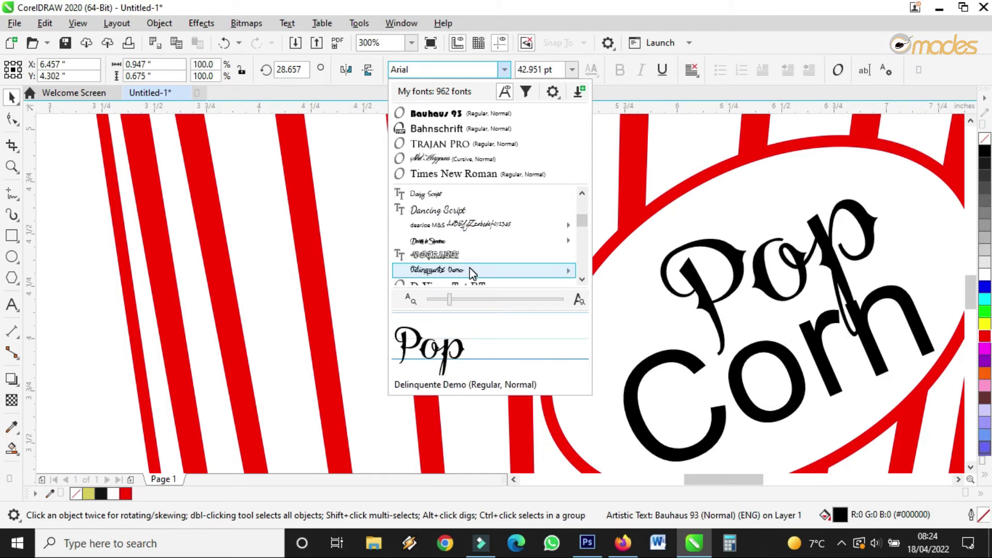
key(Down)
key(Down)
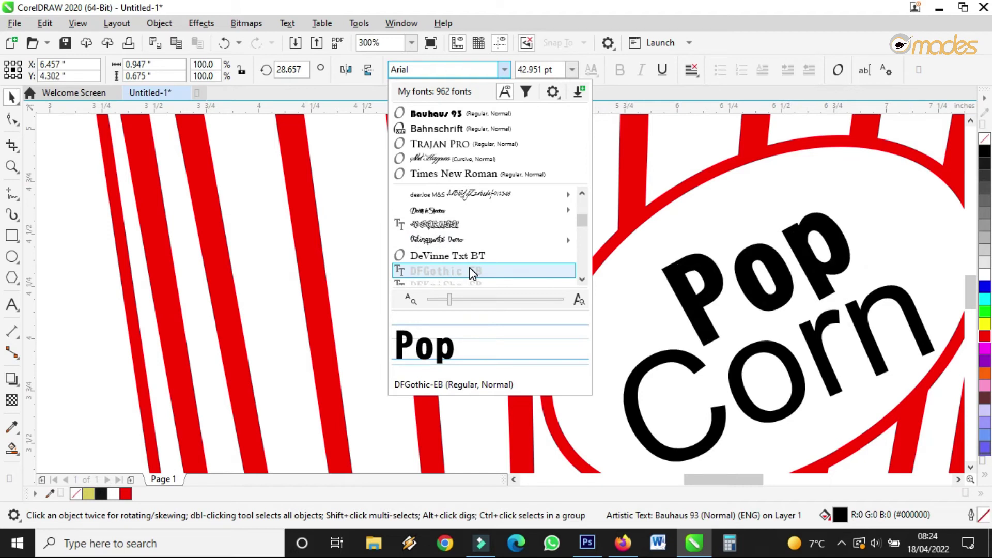
key(Down)
key(Down)
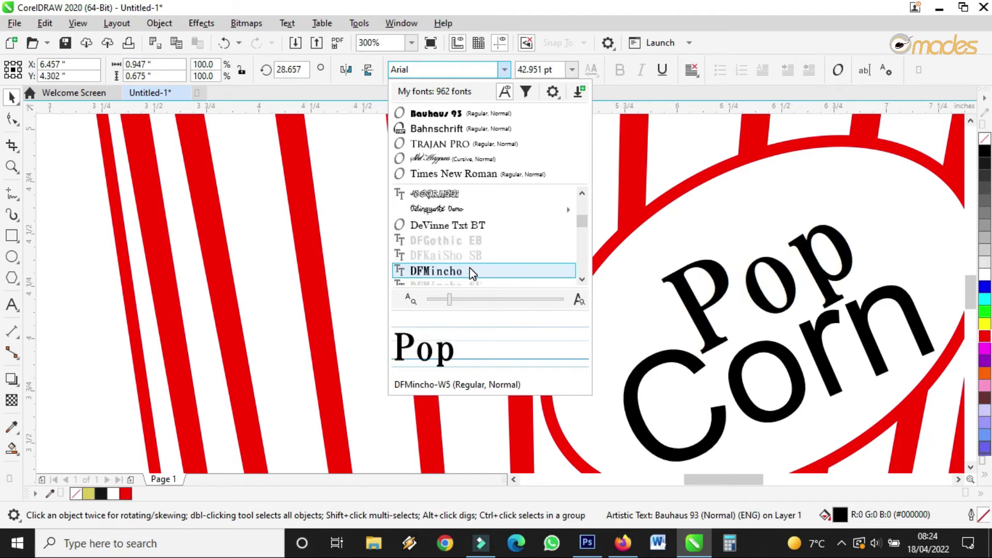
key(Down)
key(Down)
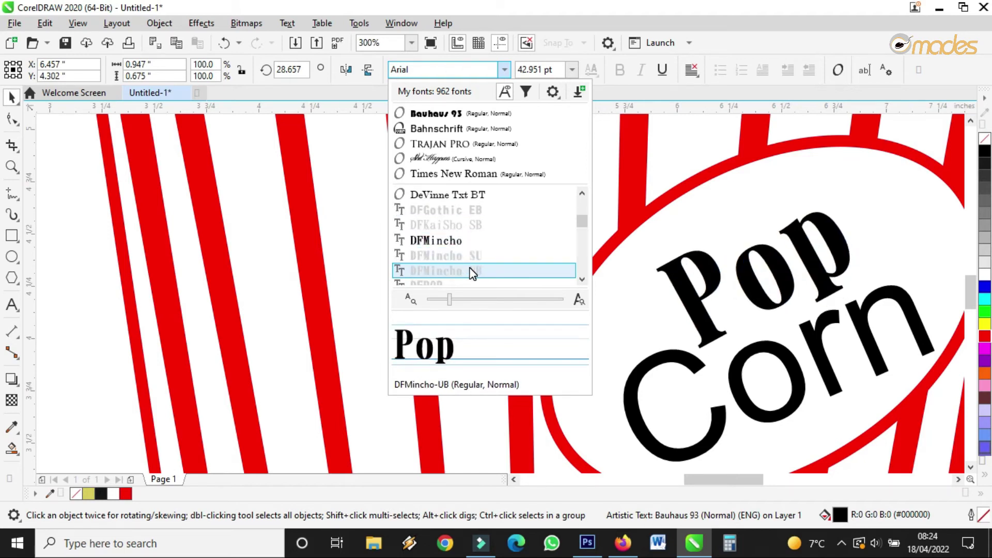
Set the font of the word "Pop" to DFPOP1-W9.
key(Down)
key(Down)
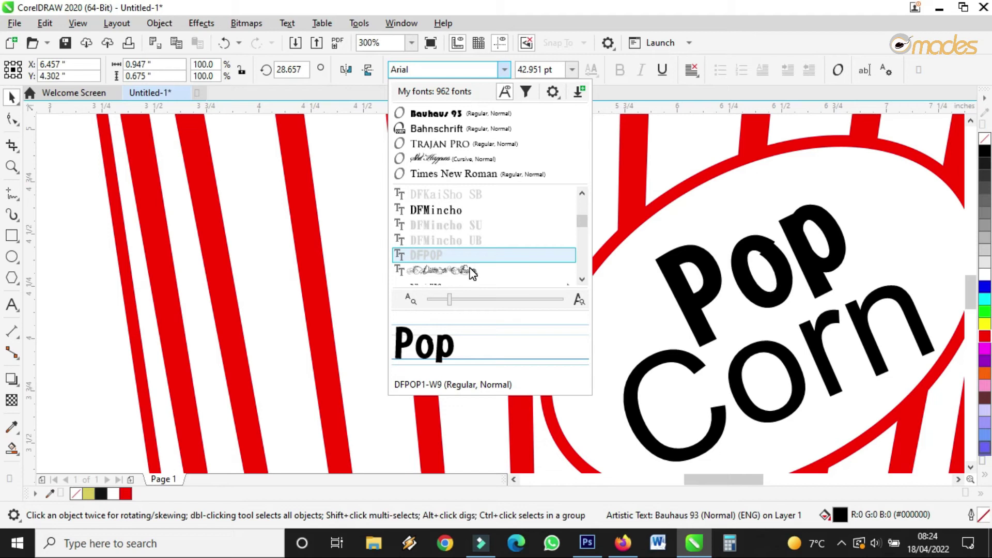
key(Return)
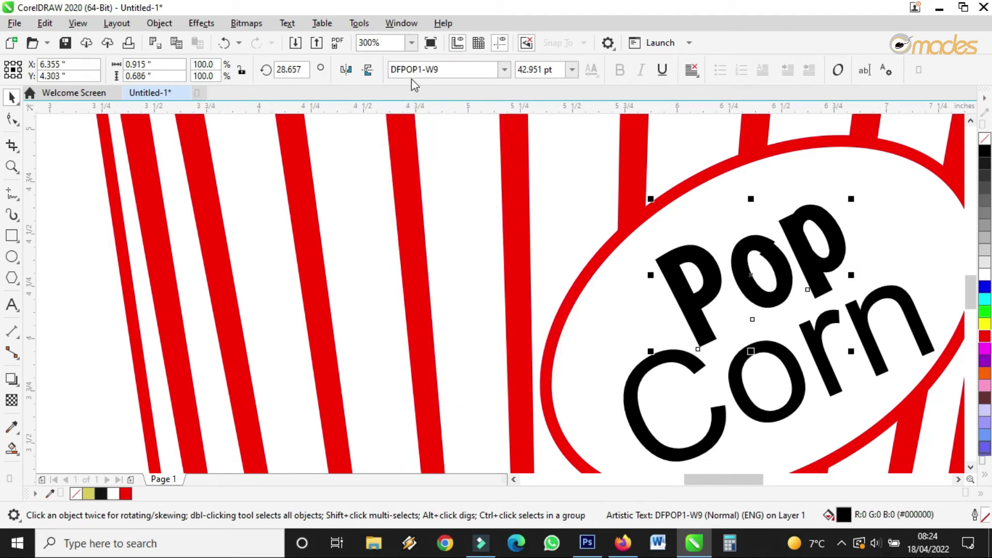
Set the font of the word "Corn" to DFPOP1-W9 to match "Pop".
click(736, 366)
click(503, 70)
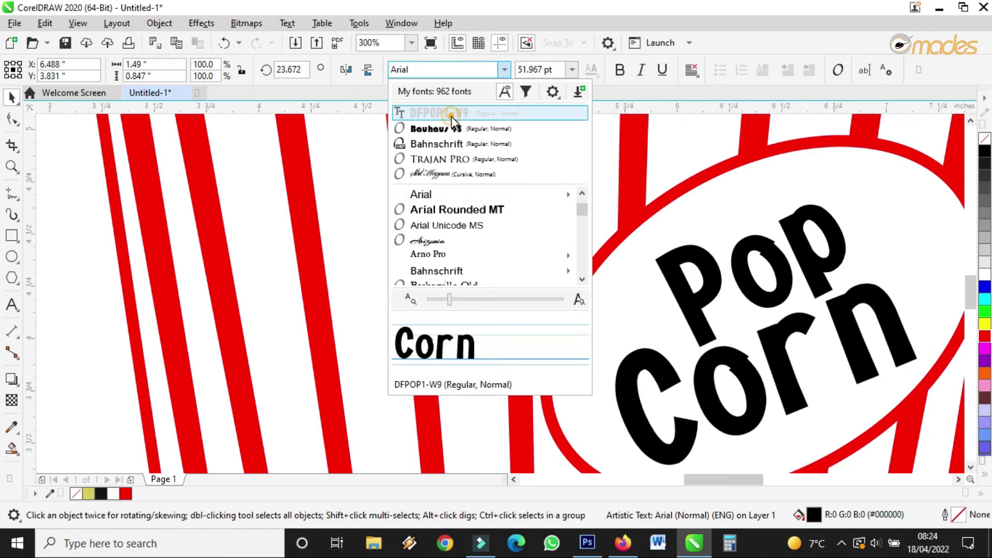
click(451, 115)
scroll(691, 316, down, 1)
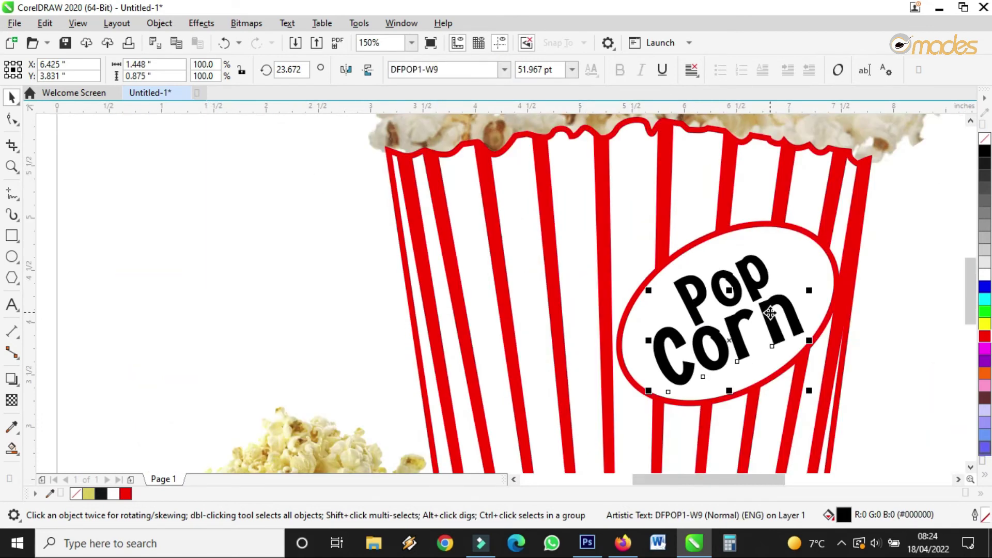
scroll(770, 319, up, 1)
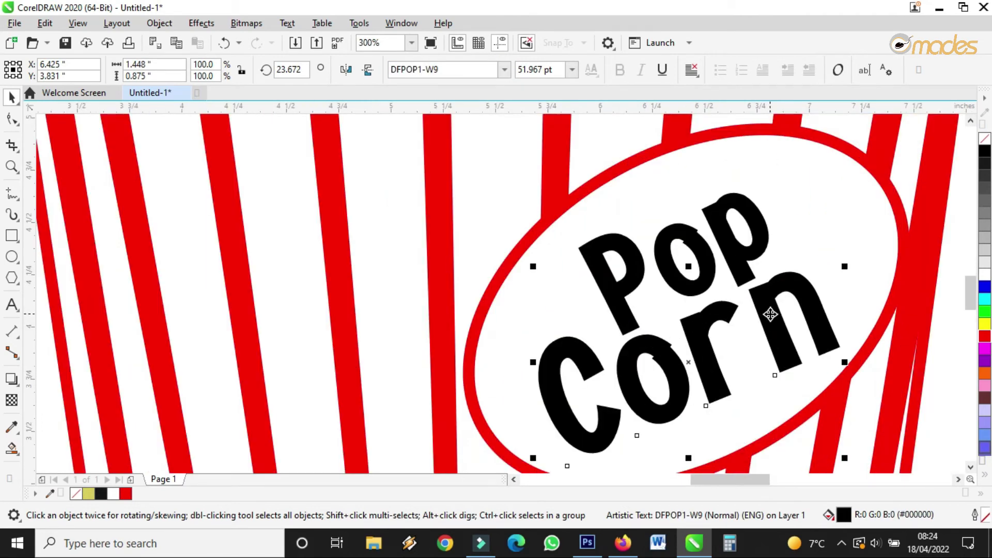
Retype the letters after the C in "Corn" in capitals so the word reads "CORN".
double_click(770, 313)
key(ctrl+a)
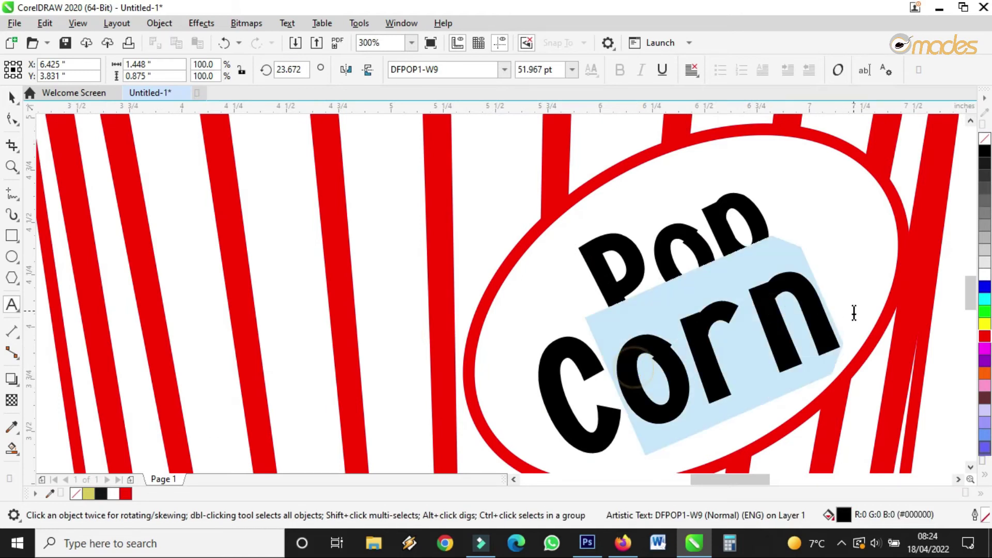
text(orn)
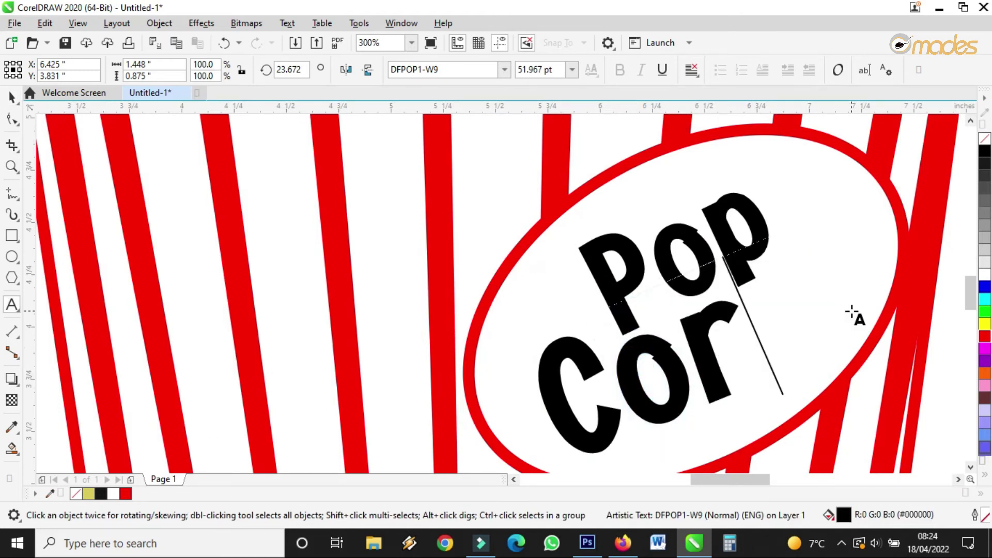
key(BackSpace)
key(BackSpace)
key(BackSpace)
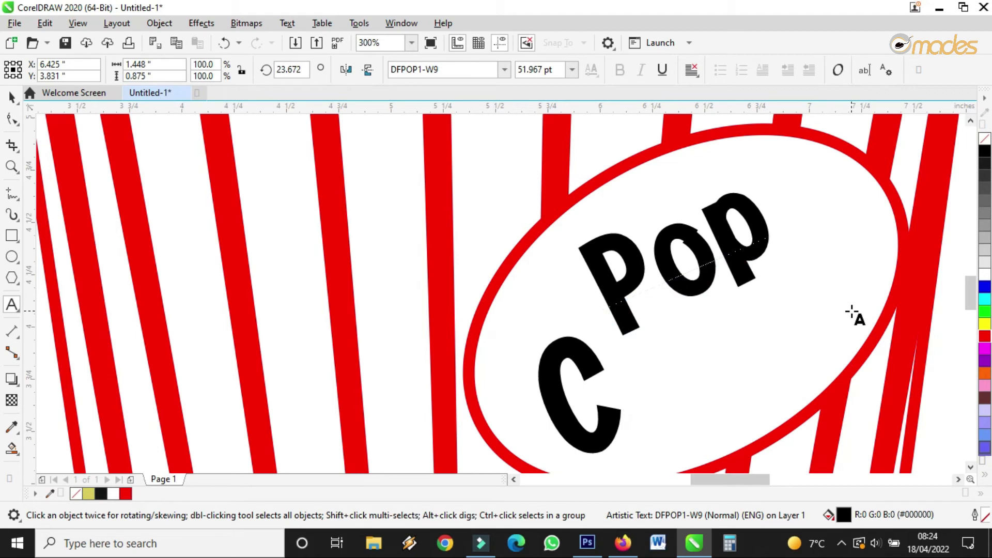
text(ORN)
Replace the word "Pop" with "POP" in capitals.
click(732, 203)
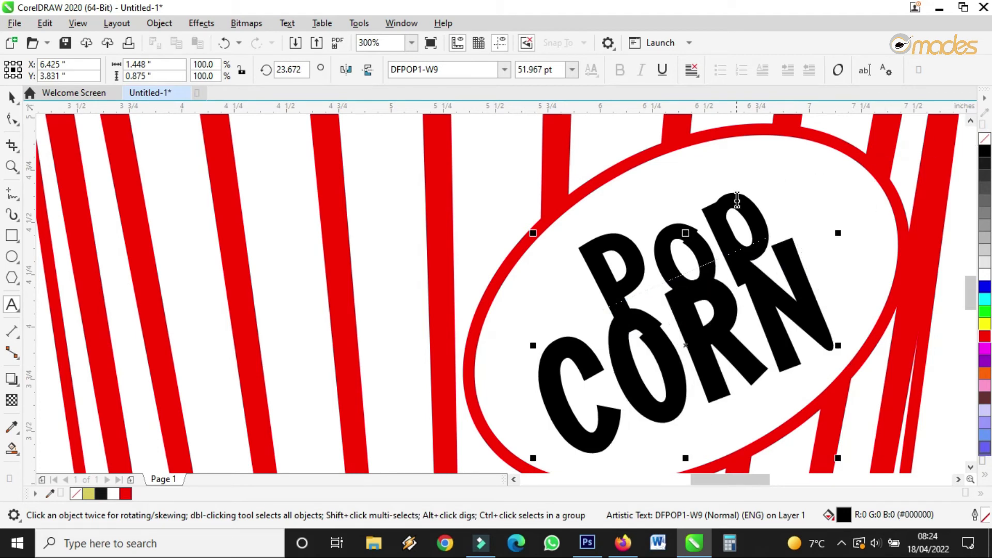
key(ctrl+a)
text(POP)
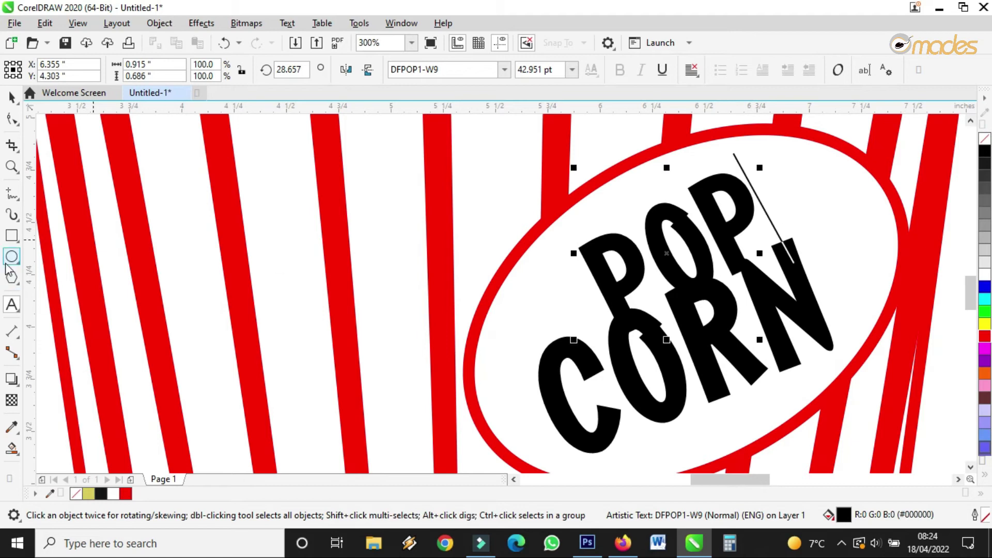
Shift "POP" slightly left and "CORN" slightly right to separate the two words inside the oval.
click(11, 97)
drag(690, 239, 668, 236)
drag(729, 331, 743, 332)
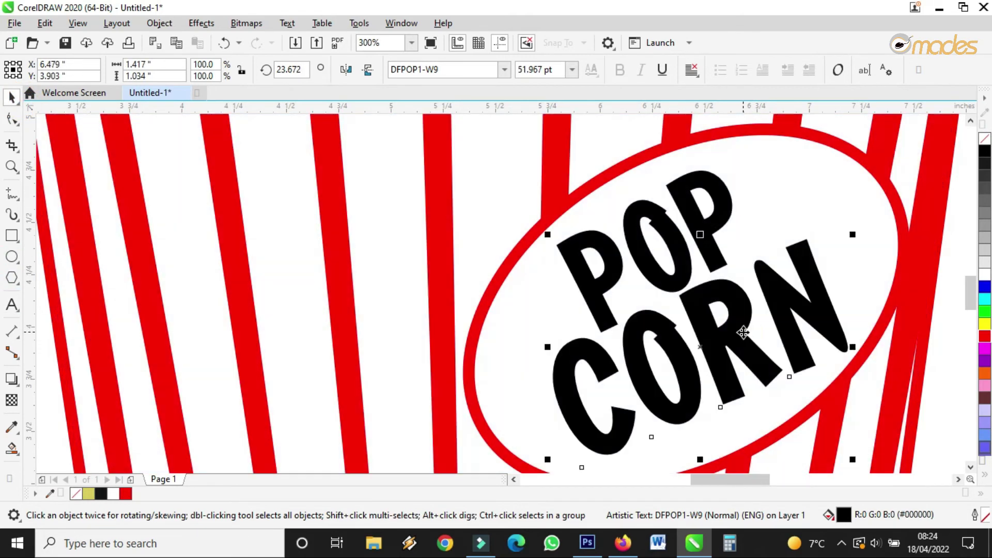
Rotate "CORN" to about 28.75 degrees and resize it to about 53.9 pt inside the oval.
click(743, 332)
drag(858, 233, 876, 214)
click(808, 287)
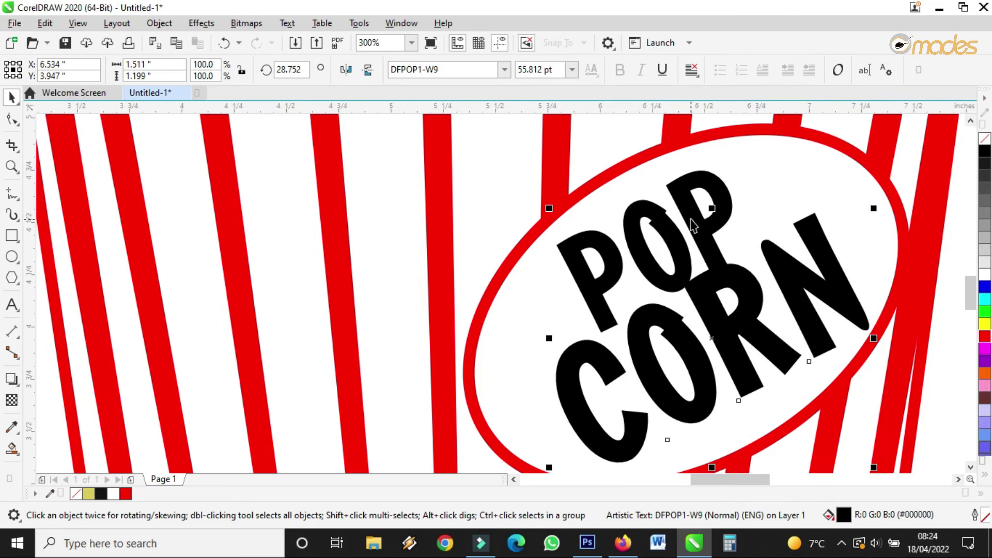
drag(548, 208, 560, 224)
Enlarge "POP" to about 45.8 pt, reduce its height slightly, and nudge both words up and left in the oval.
scroll(563, 227, down, 2)
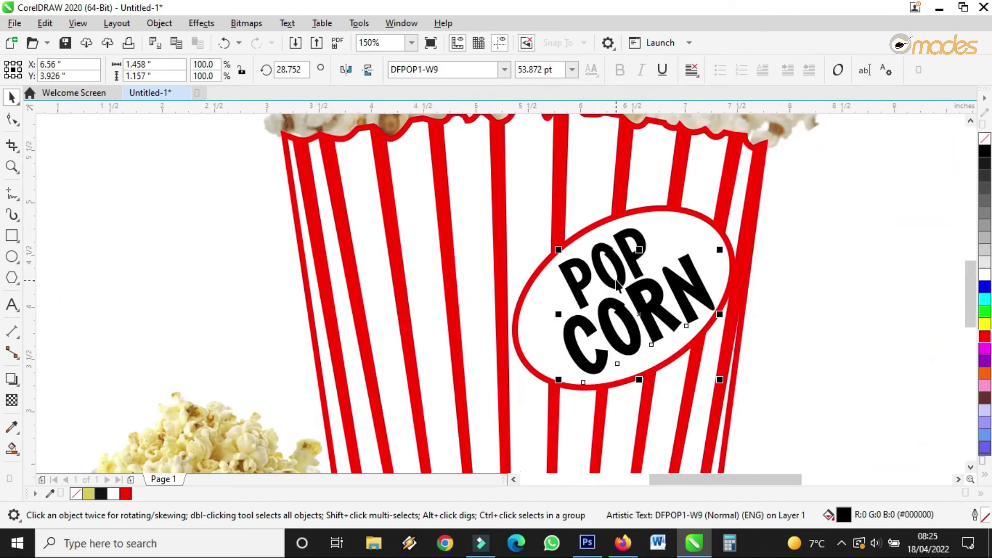
scroll(617, 284, up, 2)
click(631, 257)
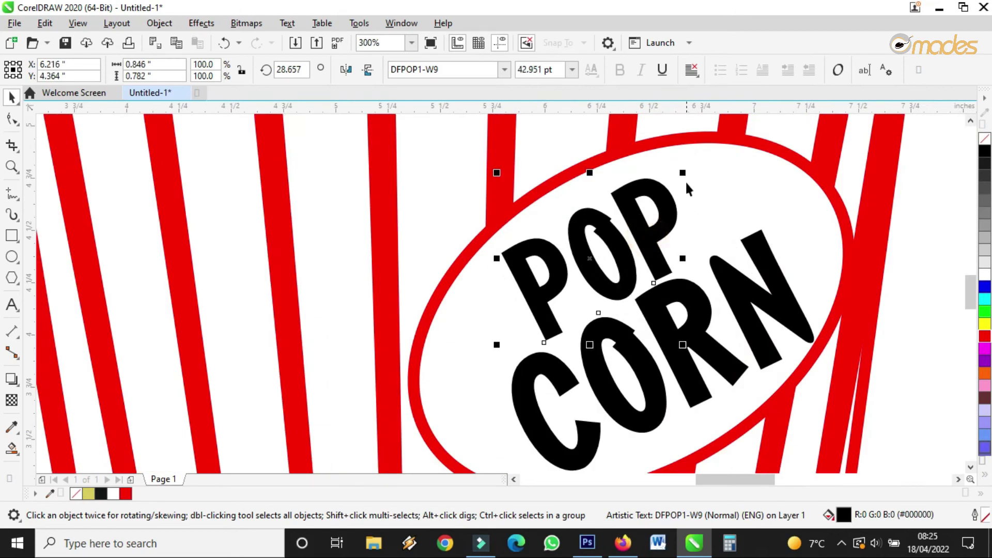
drag(684, 176, 720, 162)
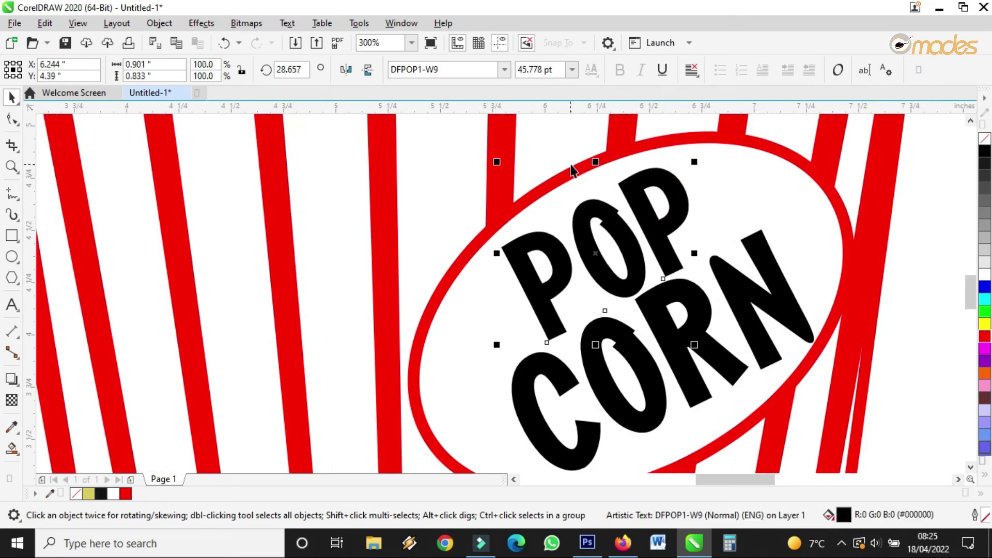
drag(594, 160, 609, 181)
drag(651, 232, 647, 225)
drag(669, 314, 660, 311)
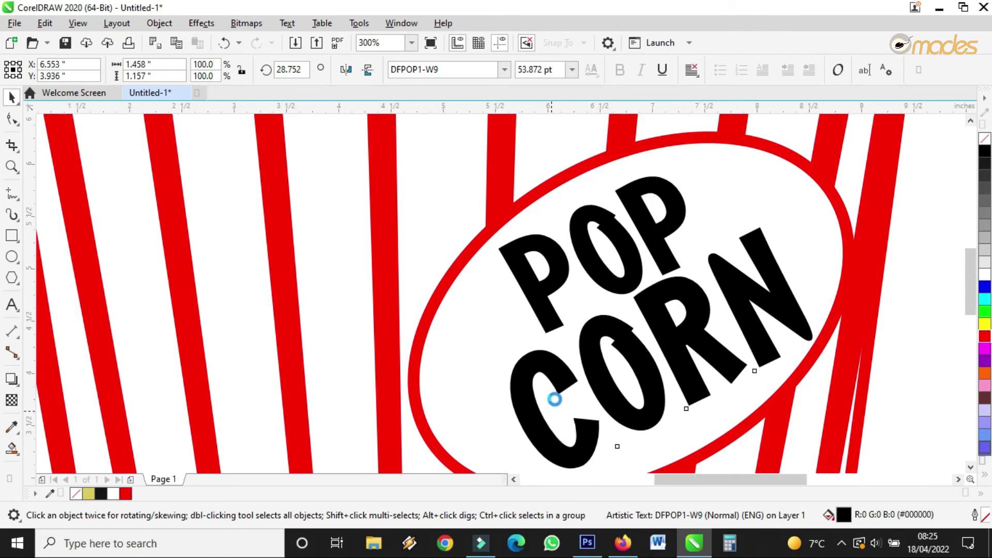
Convert the "CORN" and "POP" texts inside the oval to curves.
scroll(550, 408, down, 2)
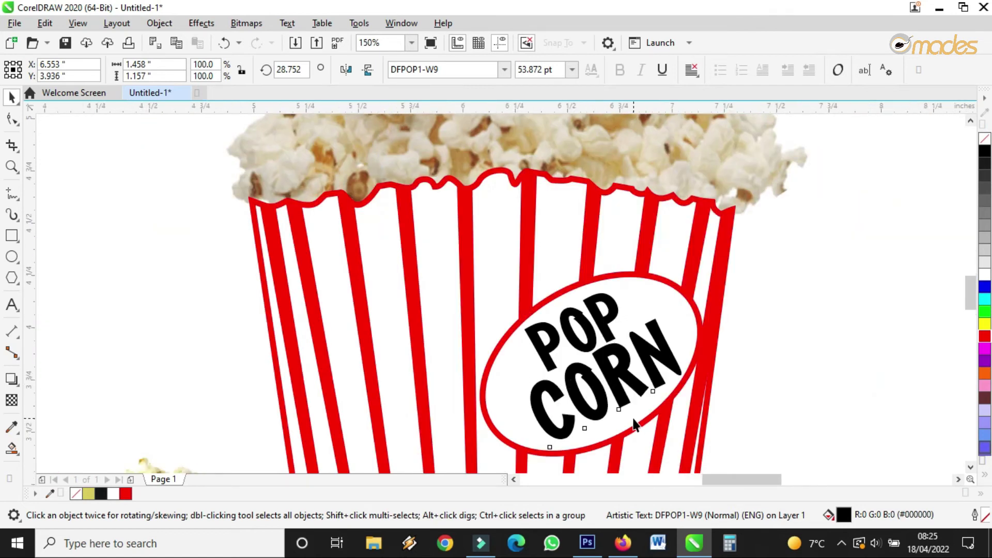
scroll(636, 422, up, 4)
scroll(624, 359, down, 2)
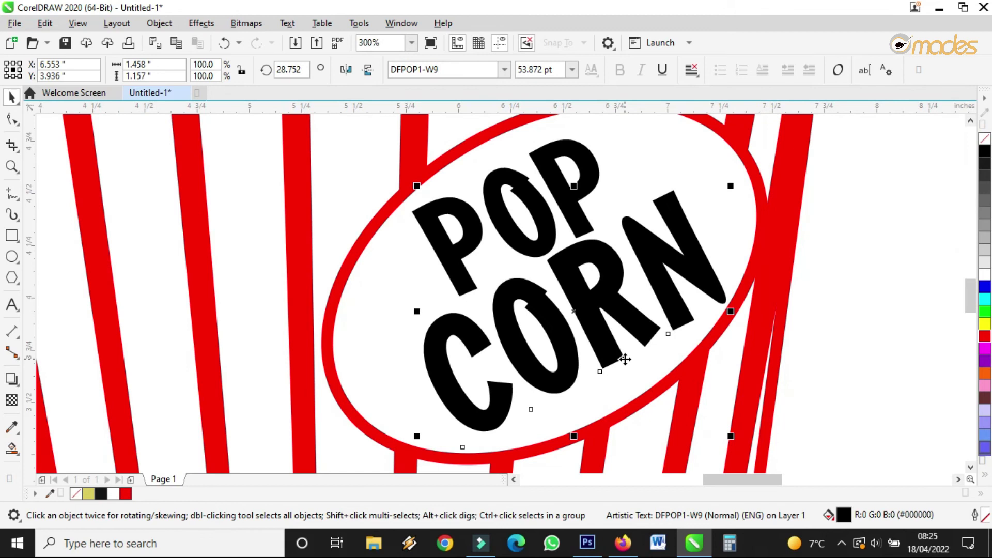
click(159, 22)
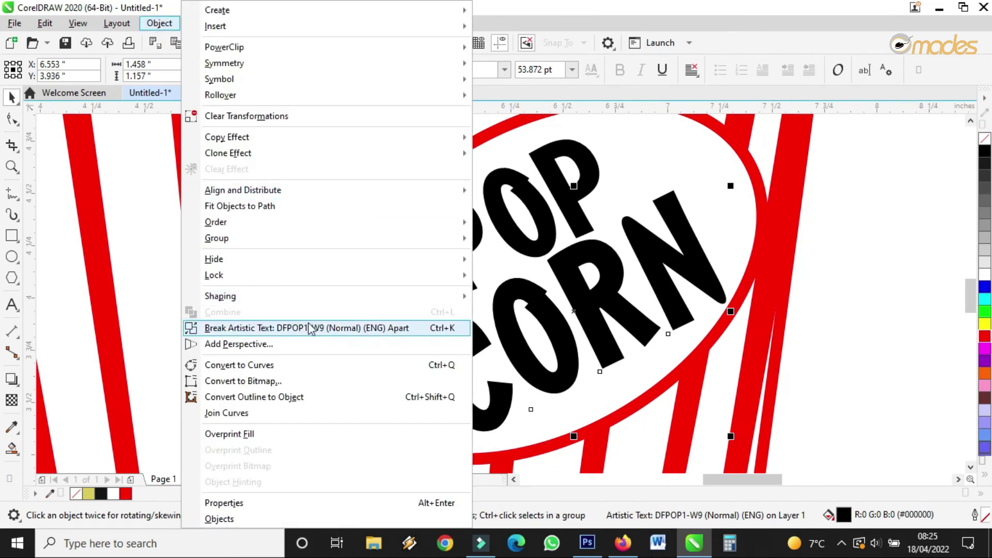
click(270, 365)
click(545, 212)
click(159, 23)
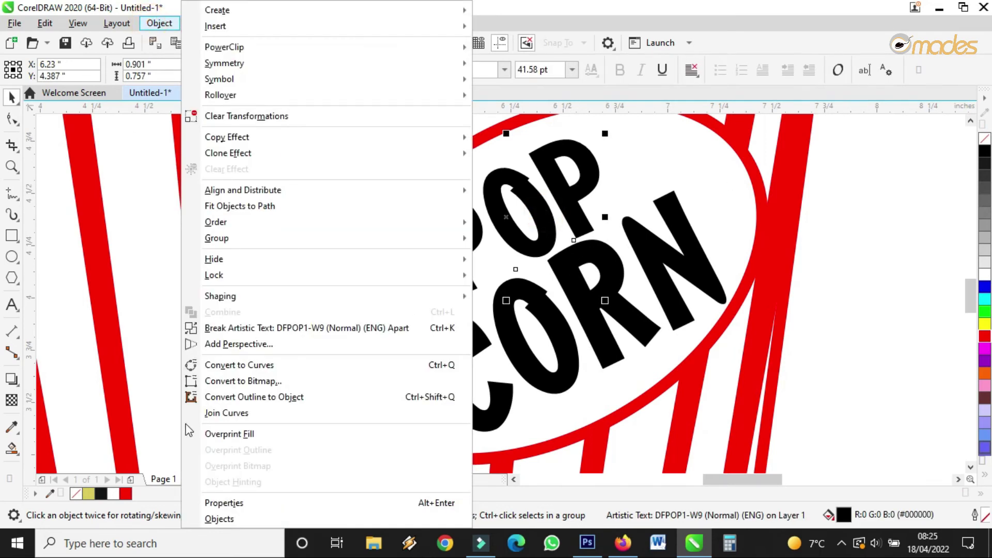
click(256, 364)
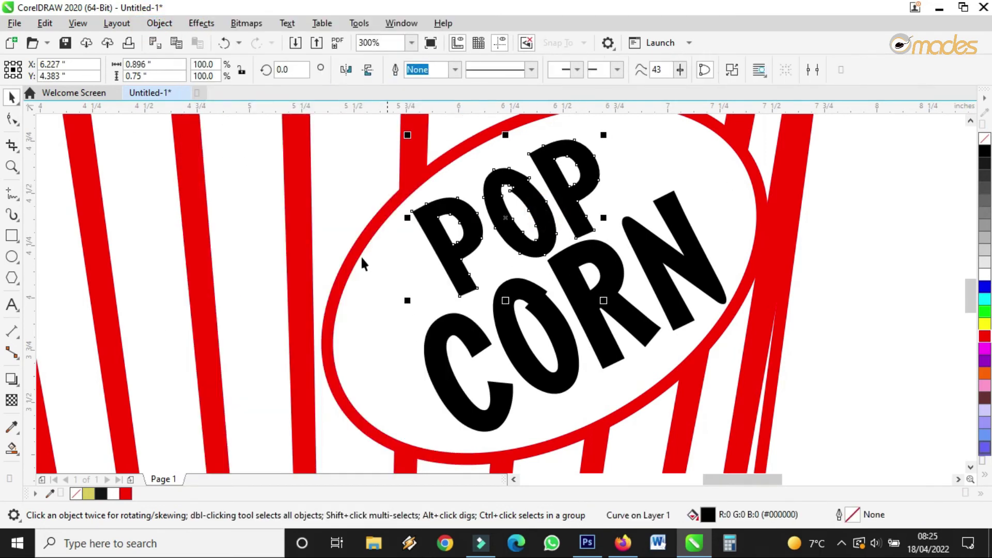
Remove the notch nodes from the O's counter in "POP" and reshape it into a smaller oval.
click(13, 120)
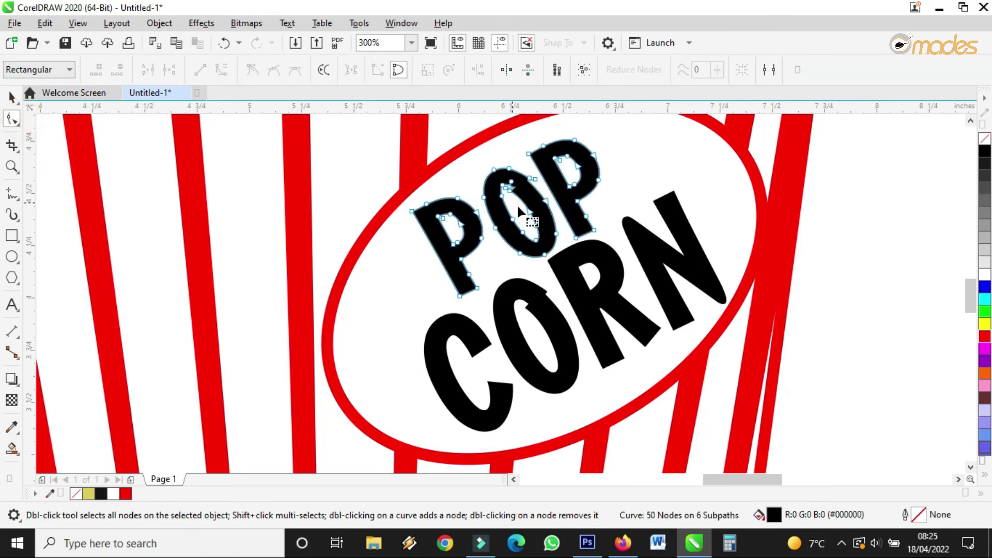
scroll(512, 206, up, 2)
scroll(512, 207, down, 2)
scroll(476, 181, up, 2)
drag(458, 150, 474, 238)
double_click(474, 237)
drag(439, 282, 456, 305)
click(483, 212)
drag(483, 210, 487, 224)
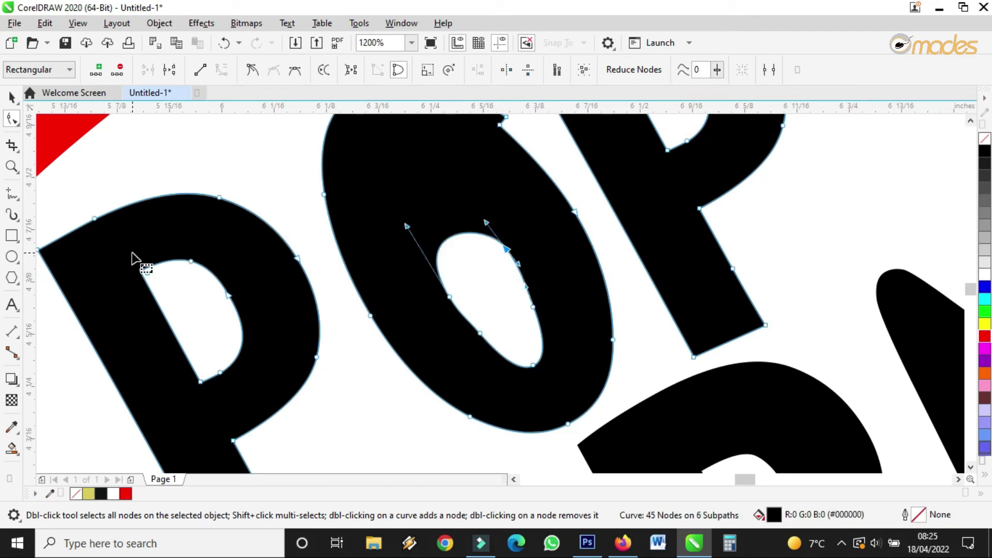
Shrink the counter of the first P in "POP", removing its extra nodes and rounding its top.
drag(111, 260, 221, 281)
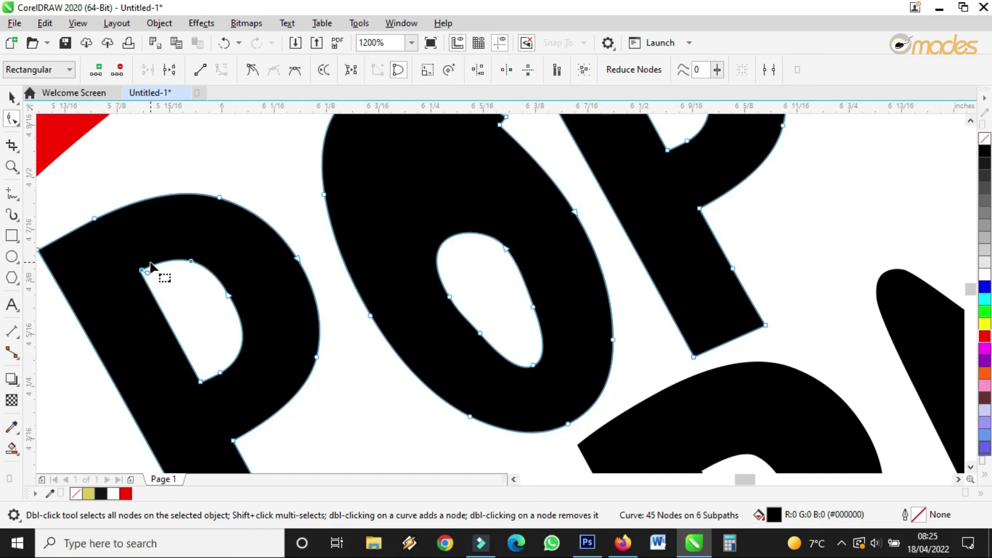
drag(143, 272, 154, 312)
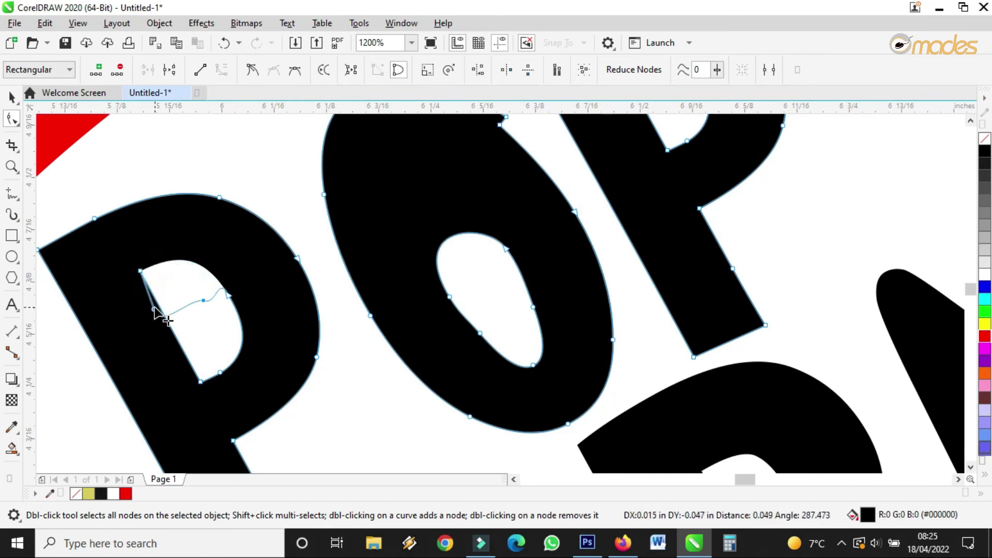
double_click(141, 271)
double_click(203, 299)
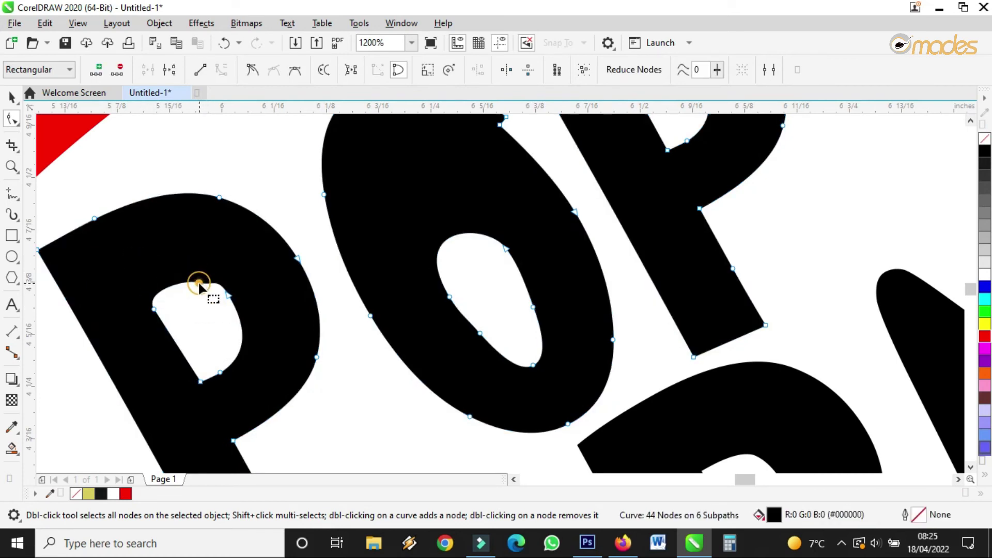
drag(226, 297, 229, 313)
mouse_move(169, 328)
mouse_down()
mouse_move(184, 339)
mouse_move(173, 333)
mouse_up()
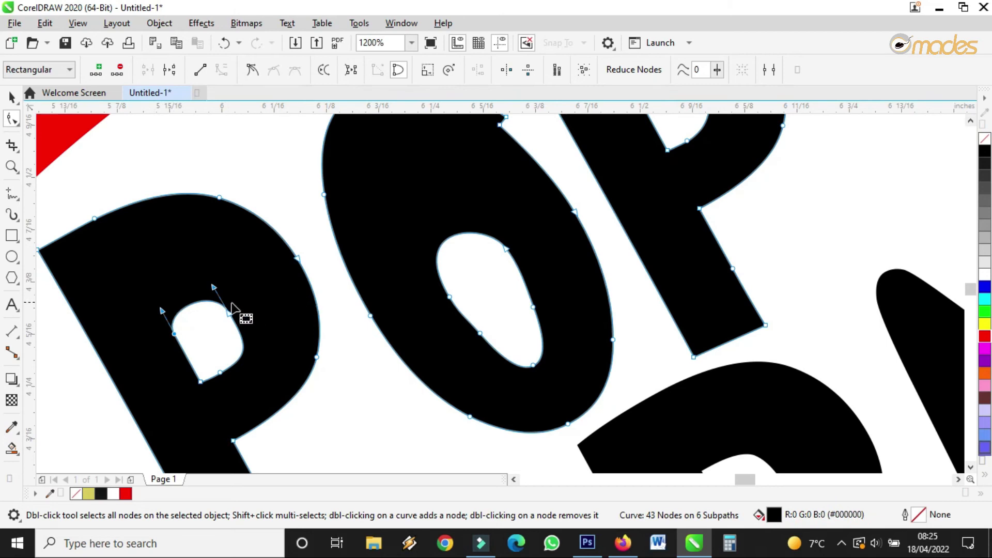
drag(209, 285, 239, 363)
Smooth the side of the O's counter in "POP" by shifting its nodes and removing one.
drag(448, 299, 452, 321)
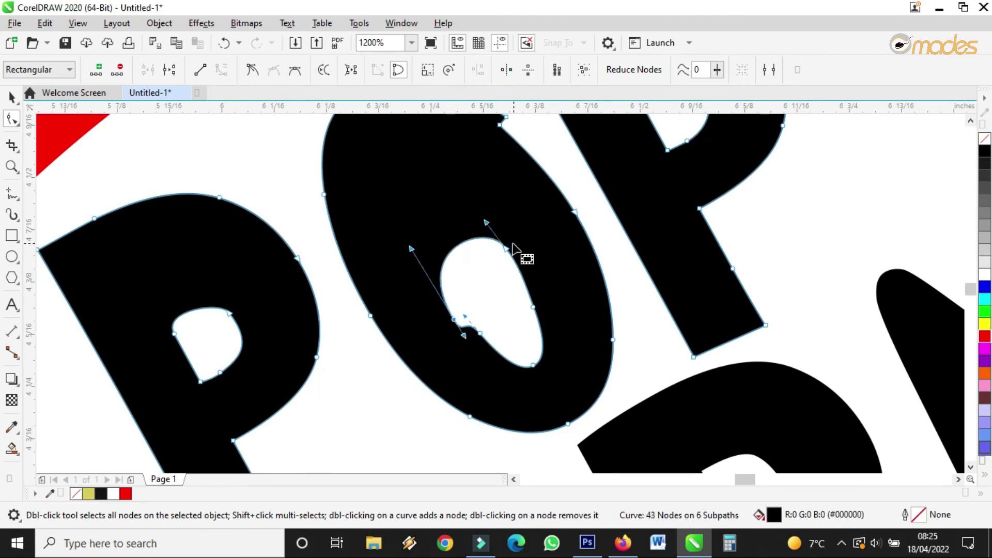
drag(506, 251, 465, 324)
double_click(454, 321)
Pull the upper nodes of the last P's counter in "POP" downward to make the counter smaller.
scroll(465, 324, down, 4)
scroll(597, 289, up, 2)
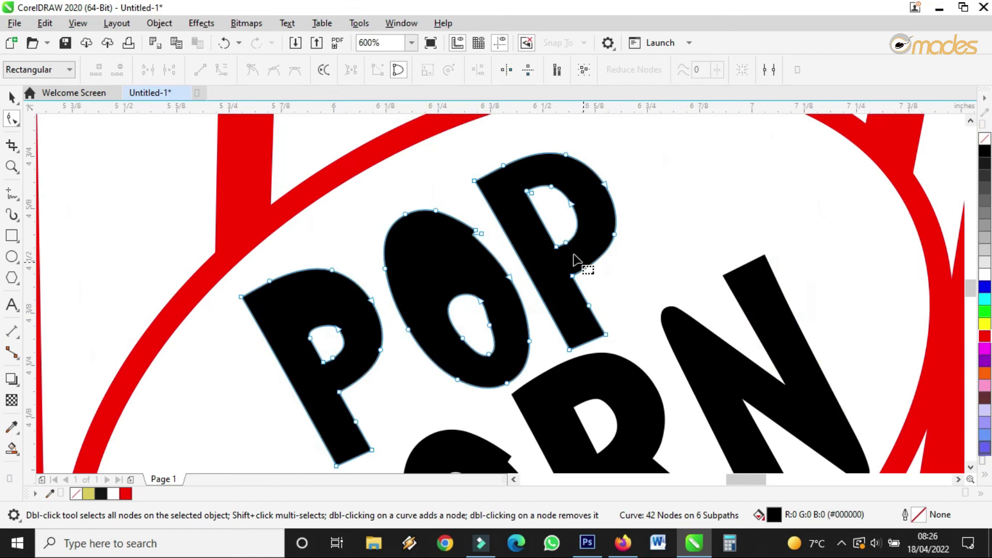
scroll(543, 193, up, 2)
click(548, 185)
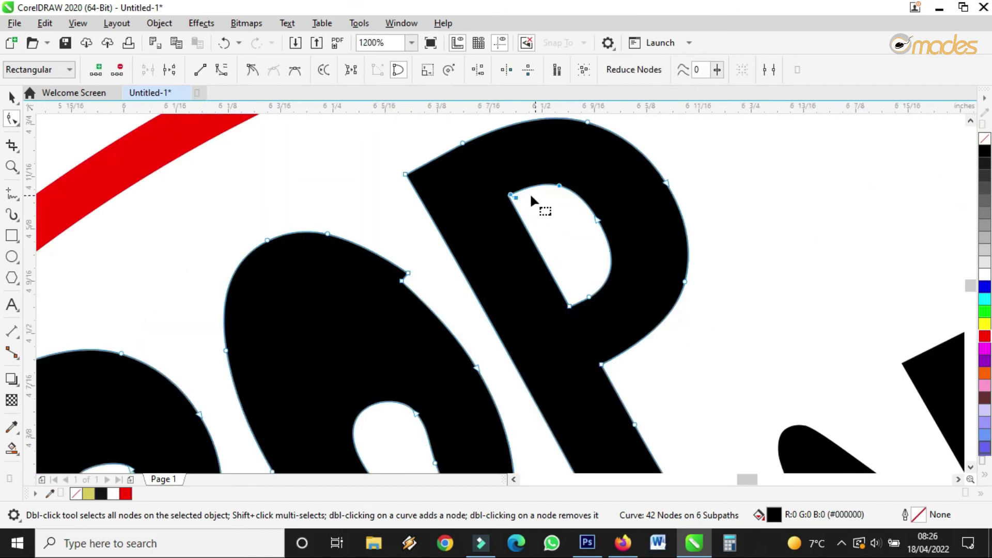
drag(511, 195, 569, 215)
click(150, 144)
click(591, 251)
key(ctrl+z)
mouse_move(546, 263)
mouse_down()
mouse_move(550, 239)
mouse_move(543, 265)
mouse_move(552, 273)
mouse_up()
key(ctrl+z)
Remove the extra corner nodes from the last P's counter and round off its top curve.
scroll(548, 253, up, 2)
click(542, 260)
double_click(542, 257)
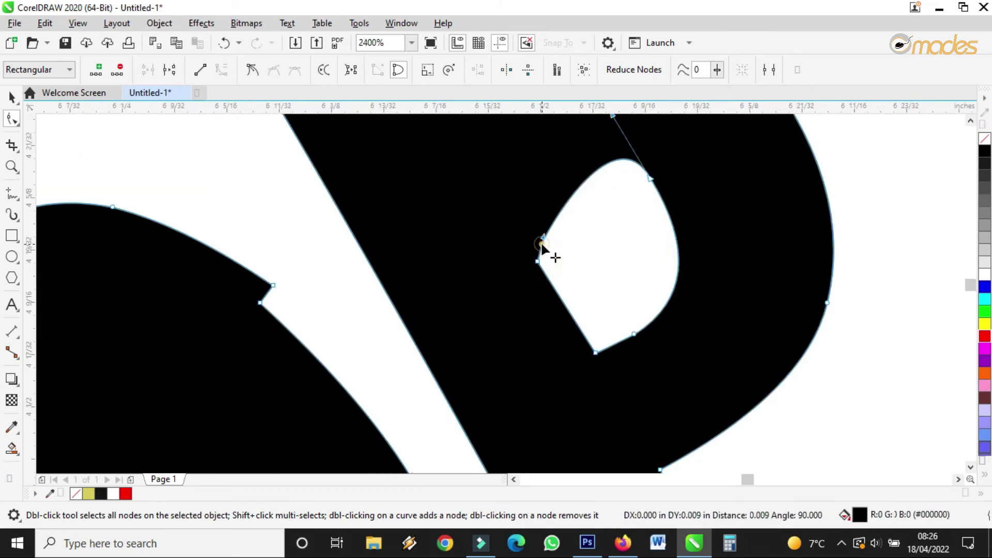
click(652, 179)
drag(659, 190, 671, 225)
scroll(635, 209, down, 3)
scroll(639, 209, up, 1)
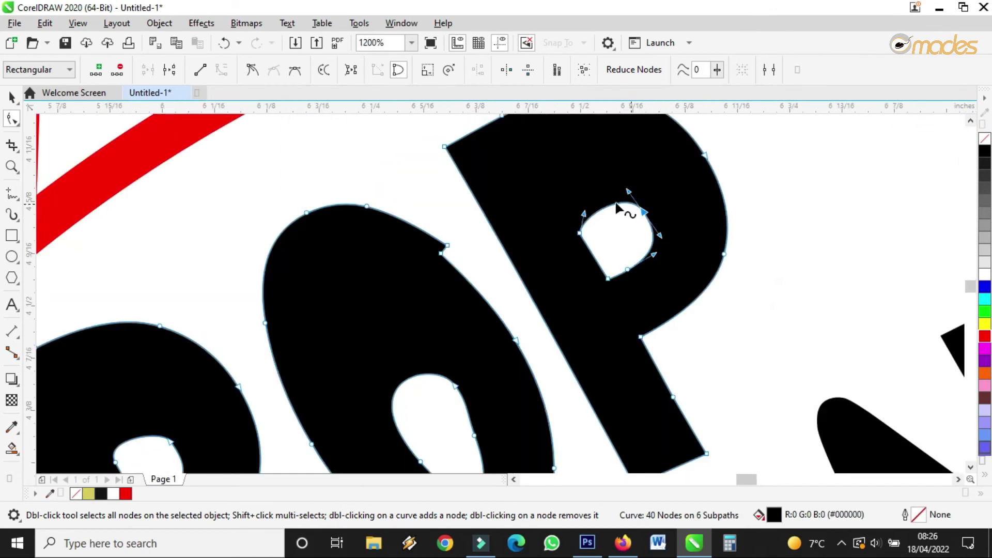
Lower the inner corner between the R's legs in "CORN" and shift the R's counter down.
scroll(620, 211, down, 2)
scroll(635, 329, up, 1)
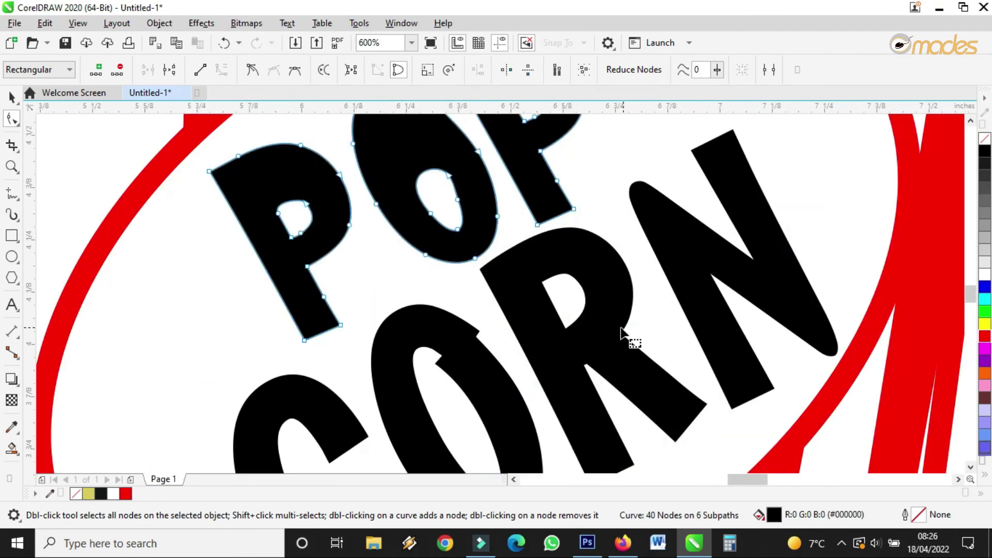
click(592, 356)
scroll(594, 361, up, 1)
drag(601, 328, 619, 404)
drag(470, 166, 646, 350)
drag(541, 288, 578, 354)
Move the N's two inner corners apart in "CORN" to thicken its diagonal stroke.
scroll(613, 230, down, 2)
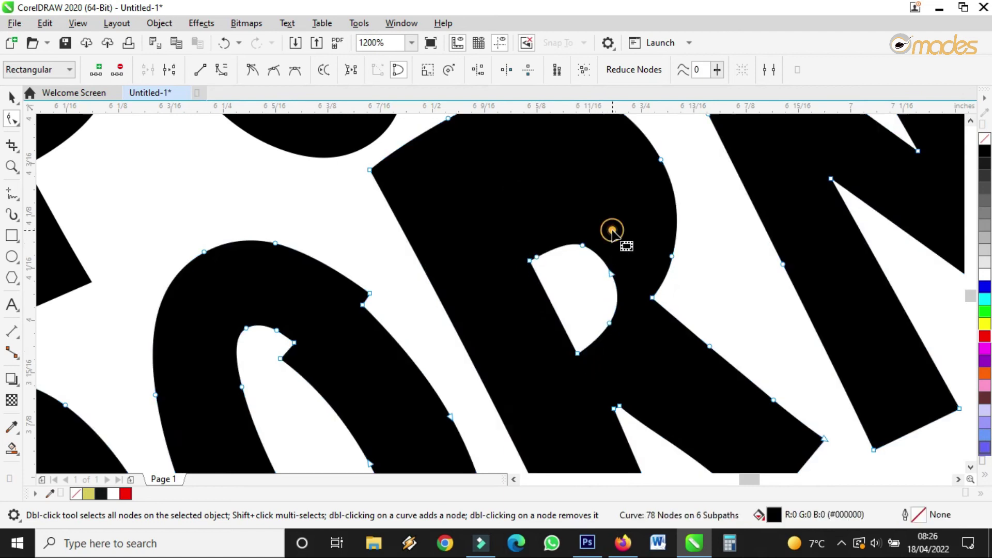
scroll(593, 249, up, 1)
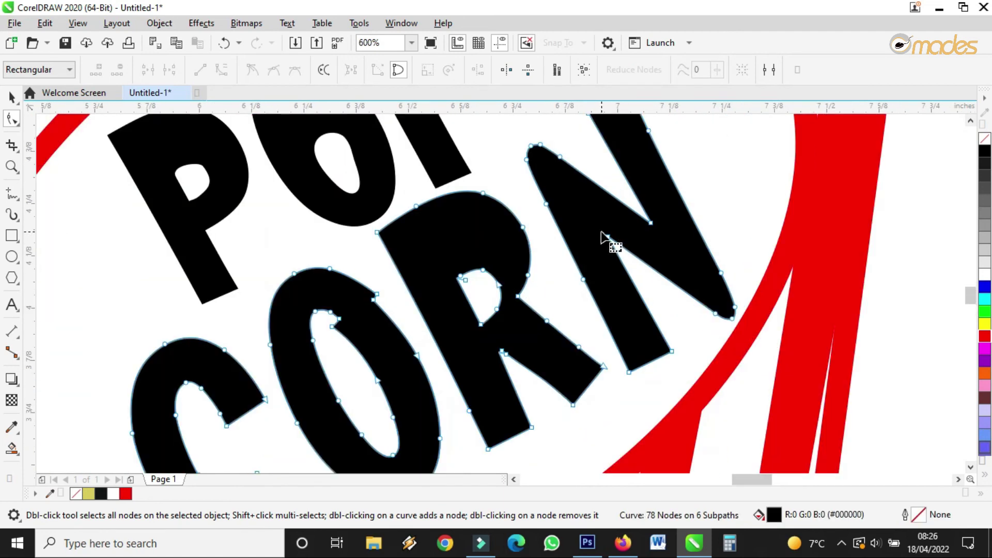
scroll(602, 234, up, 1)
click(615, 243)
drag(615, 243, 669, 312)
drag(701, 213, 650, 137)
scroll(656, 277, down, 2)
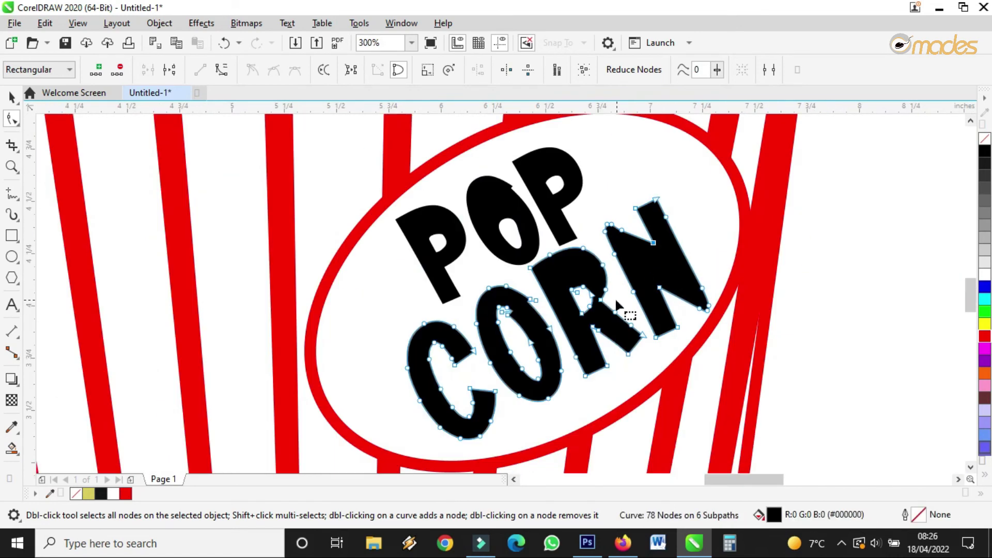
Remove the notch from the O's counter in "CORN" and reshape the counter into a small oval.
scroll(548, 363, up, 1)
scroll(448, 262, up, 1)
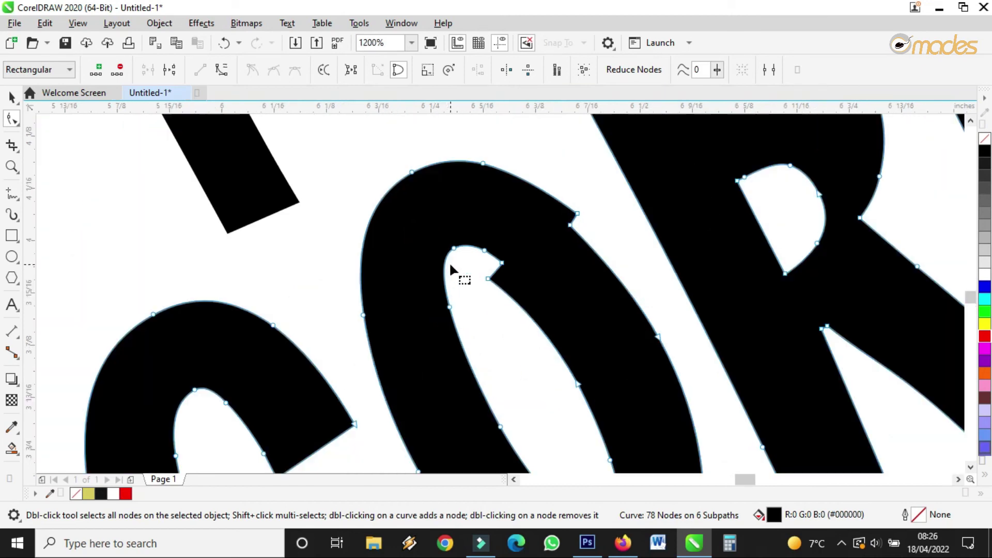
drag(434, 239, 534, 369)
drag(497, 427, 516, 358)
scroll(516, 358, down, 2)
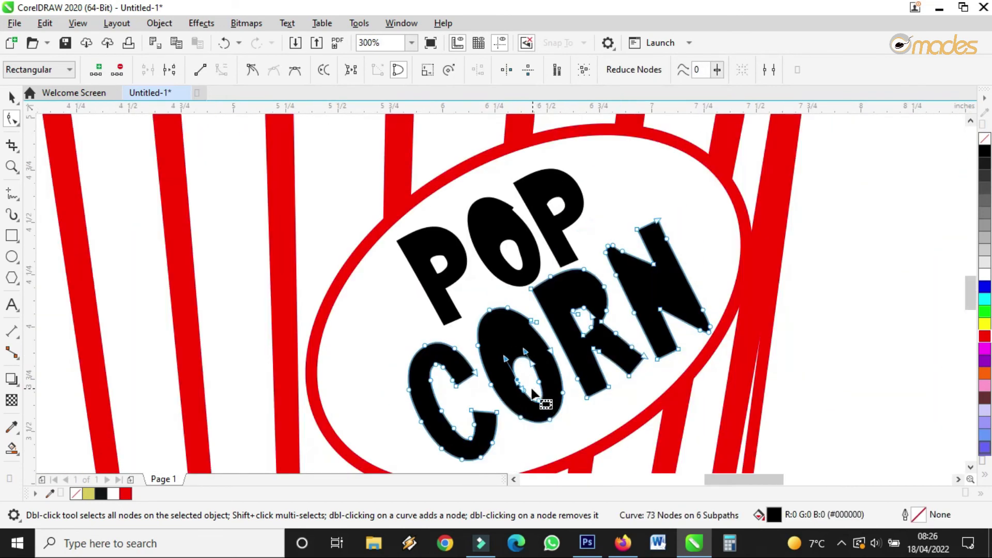
scroll(534, 392, up, 2)
drag(537, 295, 554, 336)
scroll(553, 221, down, 2)
Delete the notch node on the O's outer contour in "CORN" and smooth the curve there.
scroll(463, 291, up, 4)
double_click(448, 325)
click(477, 280)
scroll(477, 280, down, 2)
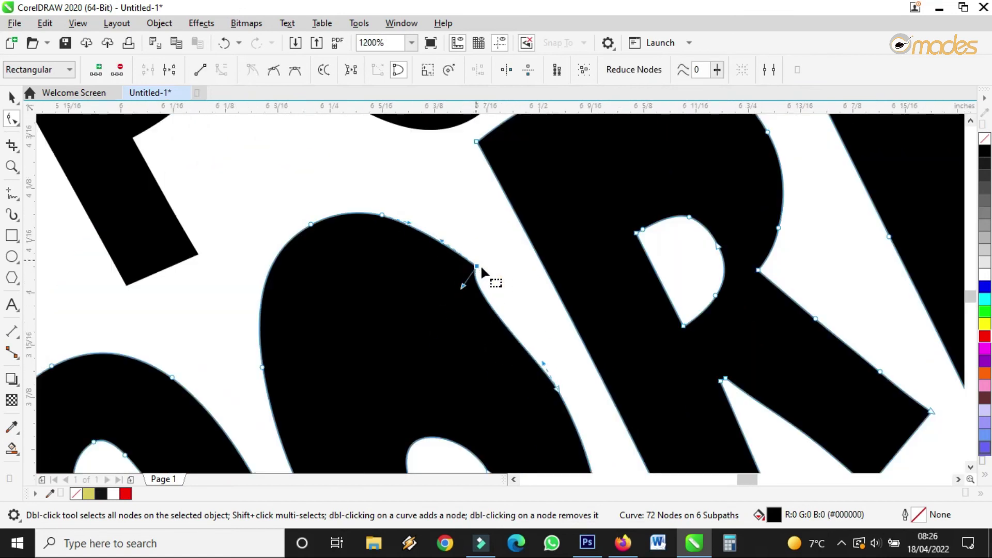
drag(462, 288, 509, 287)
Pull the upper inner curve of the C in "CORN" downward and delete the surplus node beside it.
scroll(531, 348, down, 2)
scroll(464, 370, up, 2)
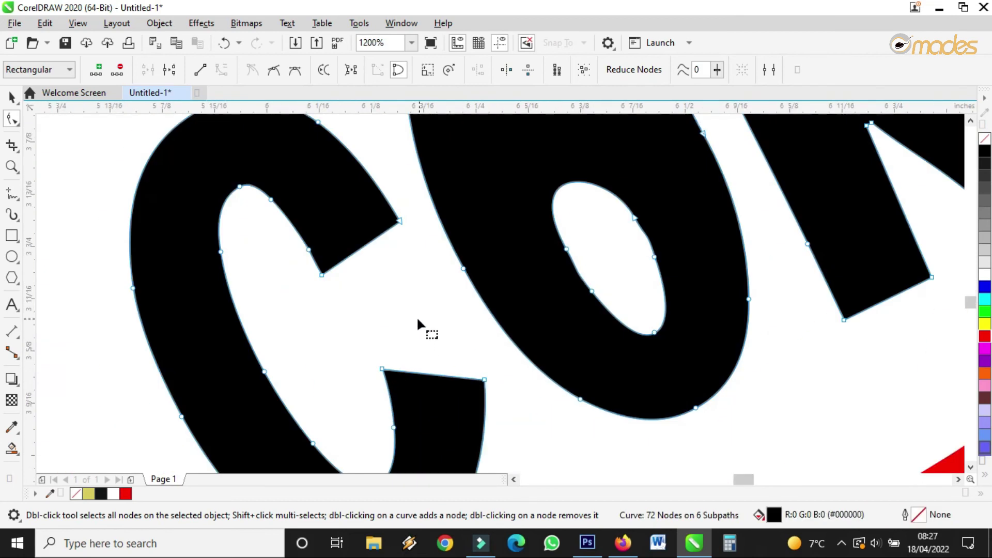
drag(191, 168, 286, 273)
drag(224, 249, 259, 382)
double_click(264, 371)
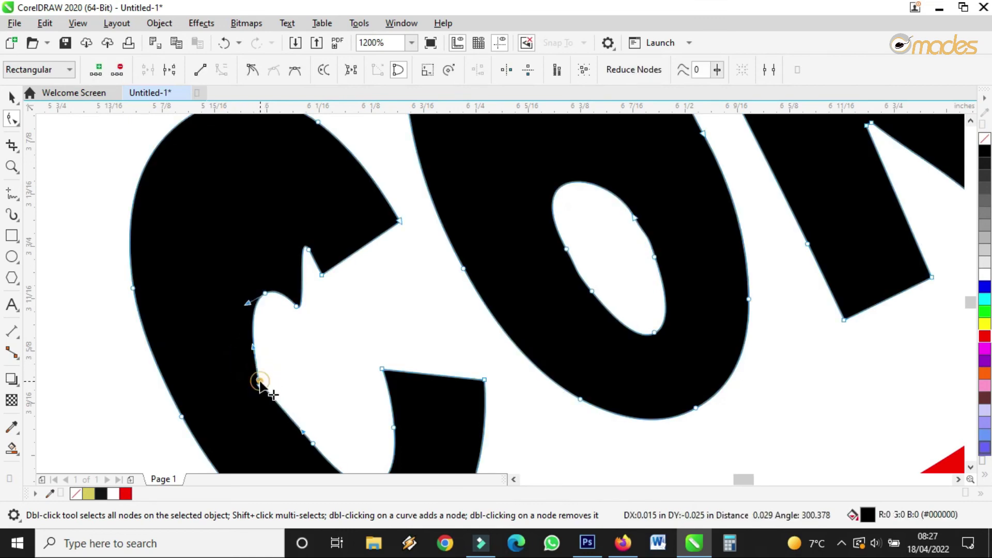
key(Delete)
Delete the remaining spike nodes inside the C and smooth its inner curve.
click(266, 293)
double_click(308, 250)
click(297, 306)
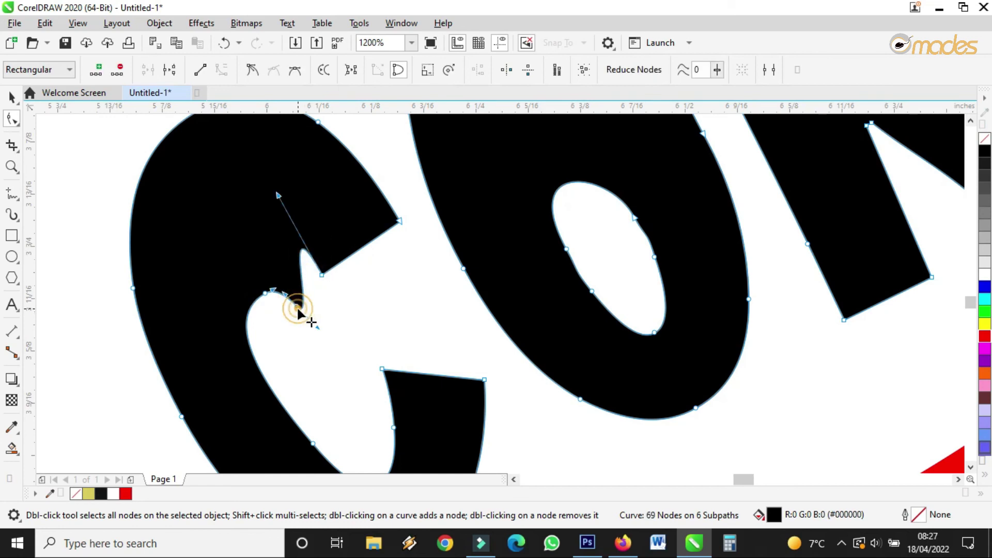
key(Delete)
click(265, 293)
drag(288, 277, 276, 248)
scroll(289, 279, down, 4)
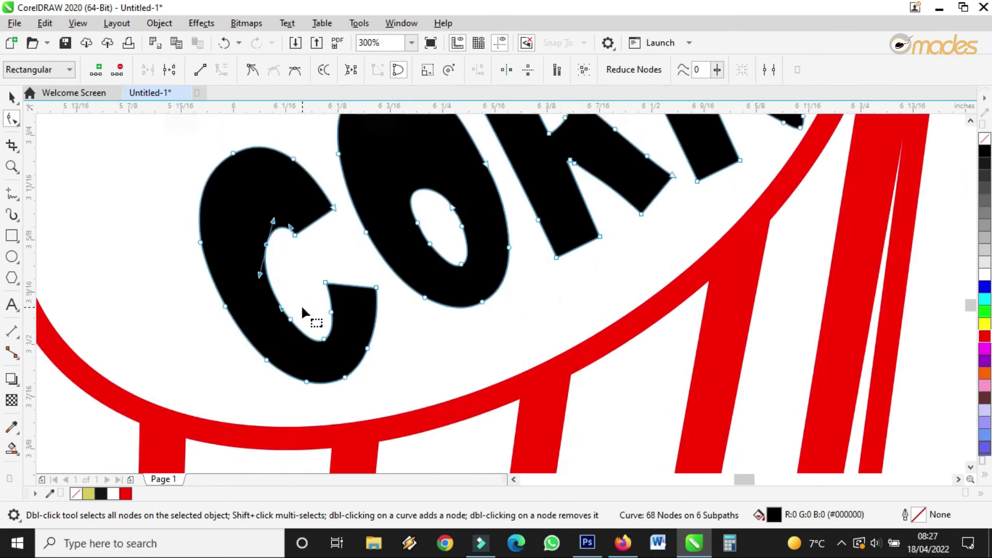
scroll(301, 305, up, 4)
drag(284, 343, 292, 347)
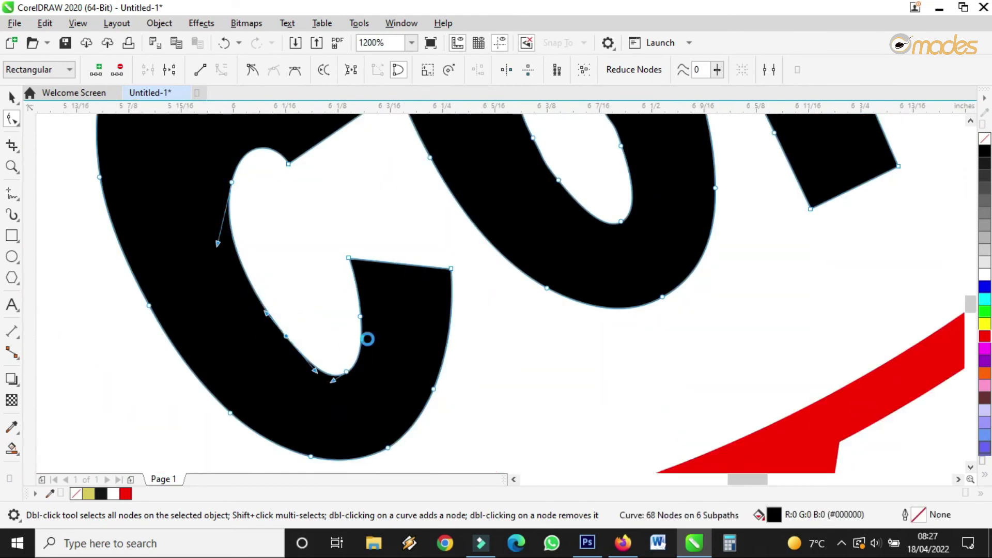
Fill both words, "POP" and "CORN", with red.
scroll(368, 339, down, 6)
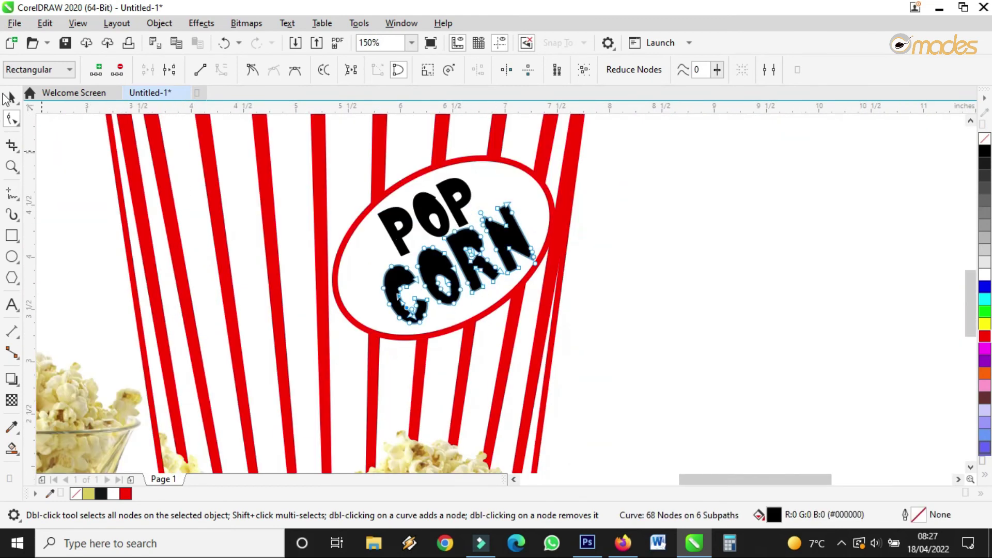
click(11, 96)
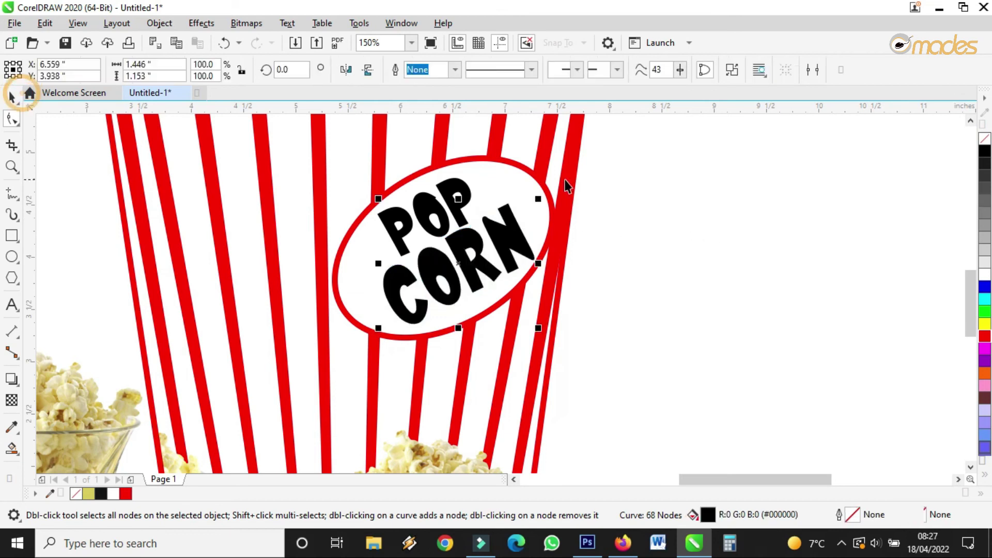
click(562, 185)
drag(607, 162, 366, 341)
click(984, 336)
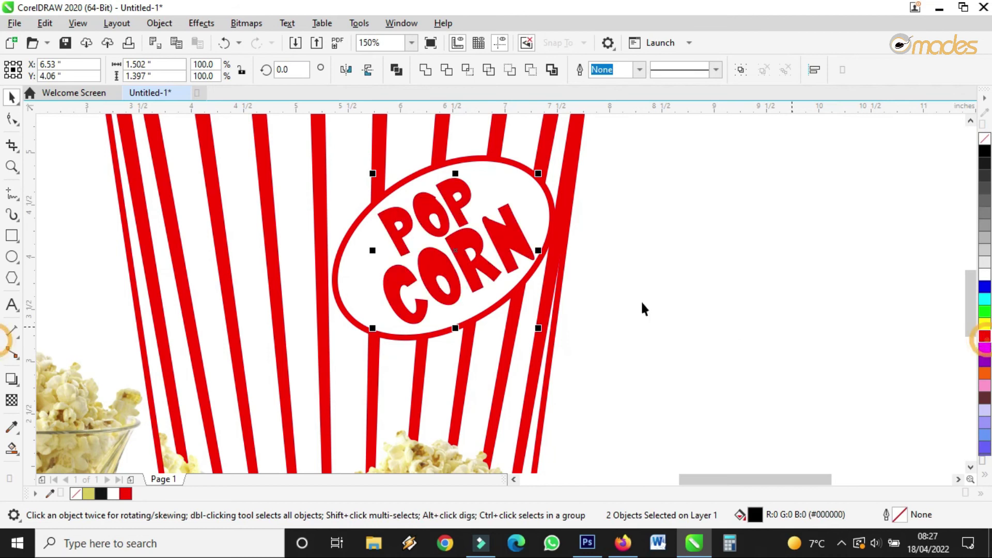
click(694, 279)
Duplicate the whole oval "POP CORN" label onto the left face of the carton.
scroll(697, 248, down, 5)
drag(687, 236, 554, 317)
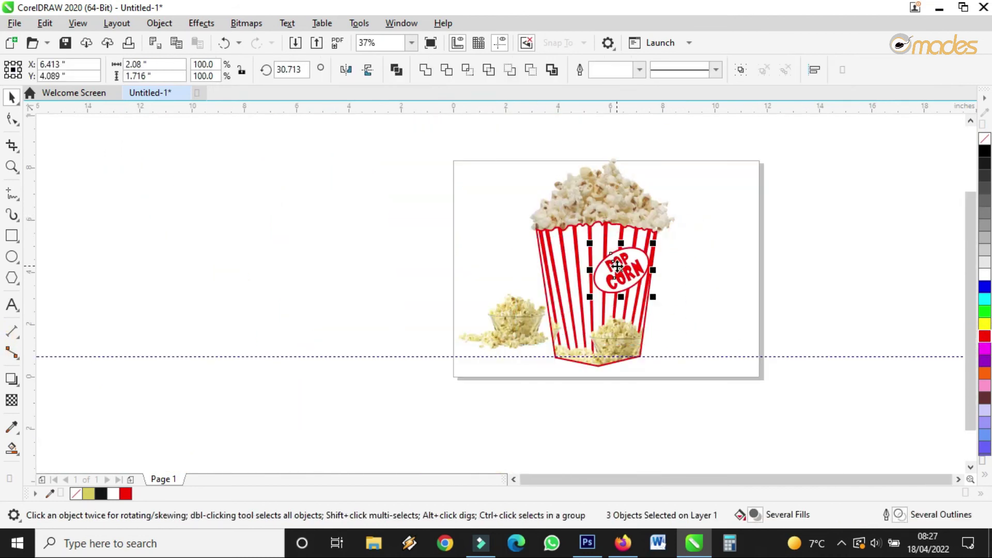
scroll(621, 266, up, 5)
drag(631, 281, 407, 290)
Scale down the duplicated label and centre it on the carton's left face.
click(408, 289)
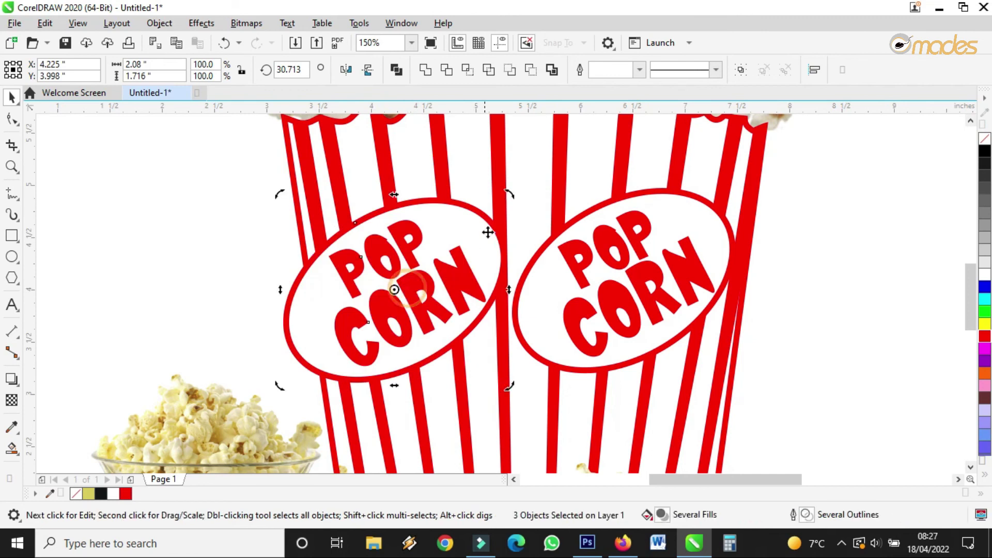
drag(511, 199, 454, 241)
drag(423, 270, 432, 242)
Select the larger label with its oval and shift it slightly up and right on the carton's right face.
scroll(431, 243, down, 3)
scroll(431, 243, down, 3)
scroll(414, 248, up, 2)
drag(574, 182, 407, 331)
drag(497, 257, 498, 258)
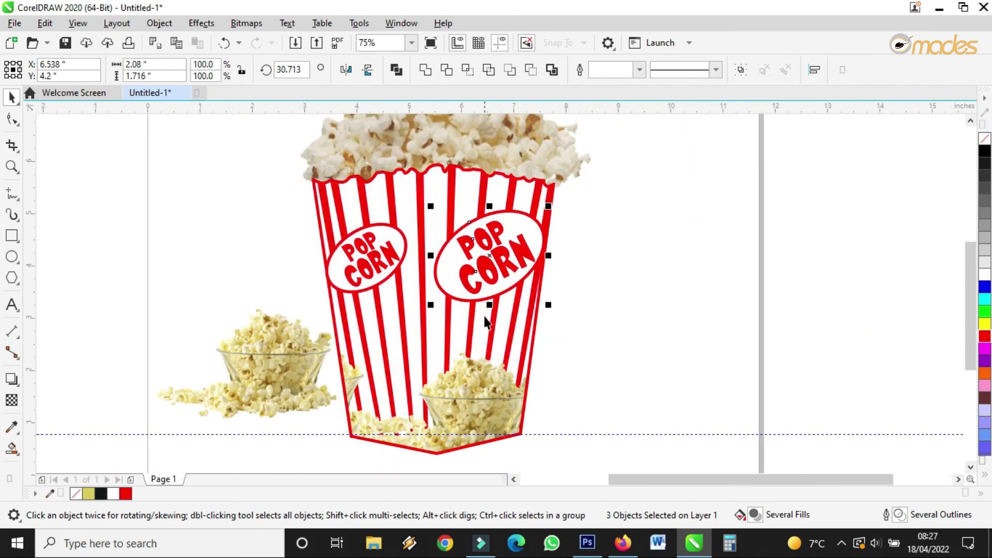
Move the spare popcorn bowl image off the page, to the left of the carton.
scroll(558, 329, down, 3)
click(386, 342)
drag(365, 343, 122, 344)
click(568, 307)
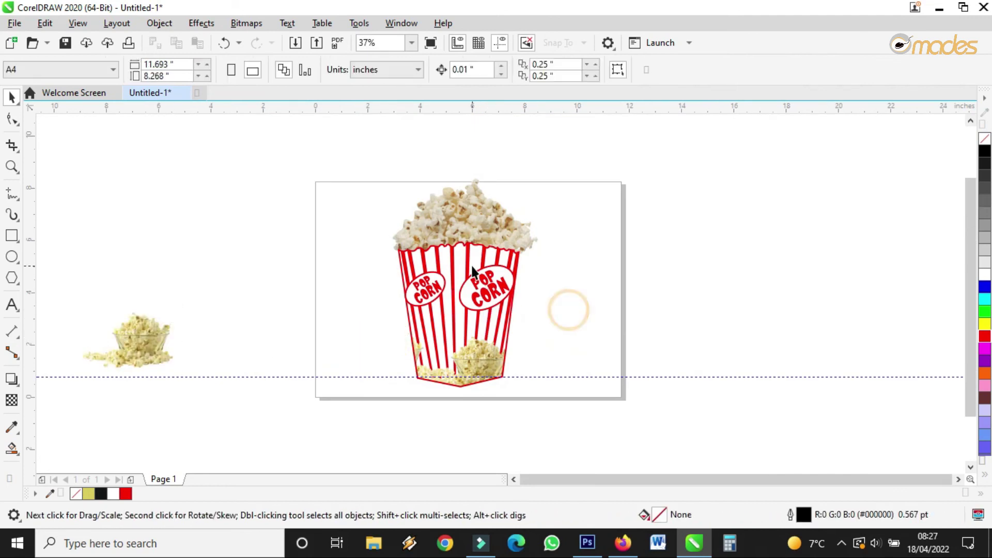
Trim most of the bowl off the spare popcorn image by lowering its upper outline nodes to just above the spilled popcorn.
scroll(466, 377, up, 3)
scroll(466, 376, down, 2)
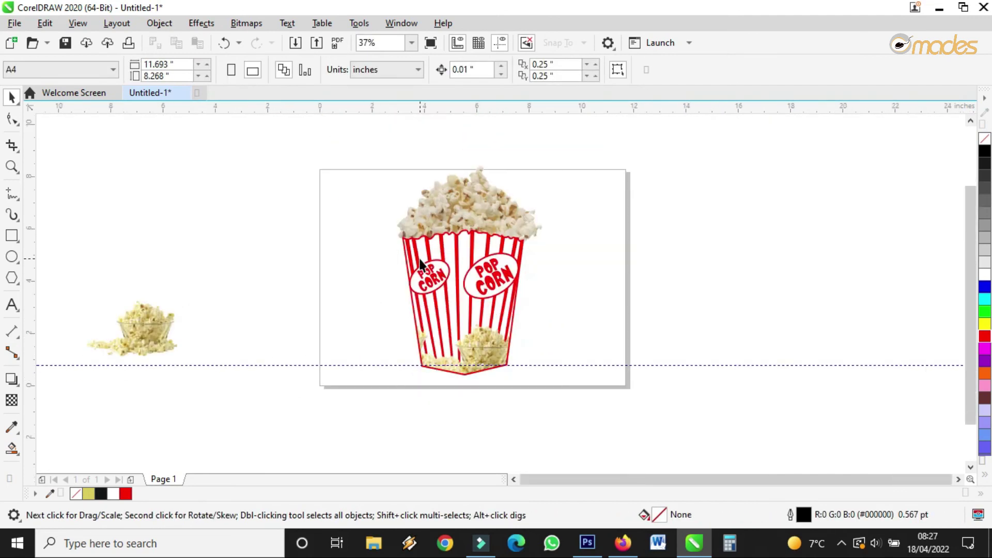
click(144, 332)
scroll(114, 332, up, 3)
scroll(188, 332, down, 1)
drag(184, 331, 337, 332)
scroll(353, 321, up, 2)
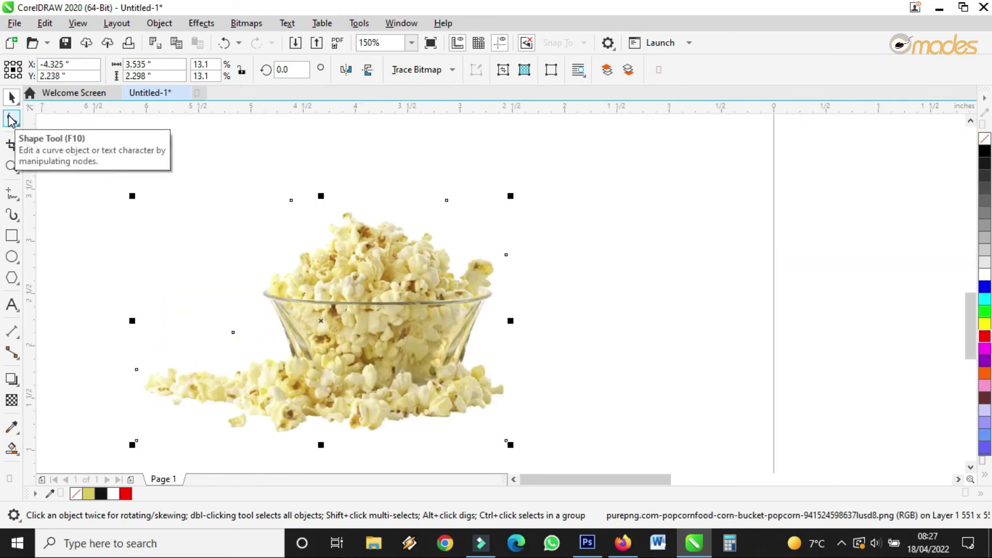
click(11, 120)
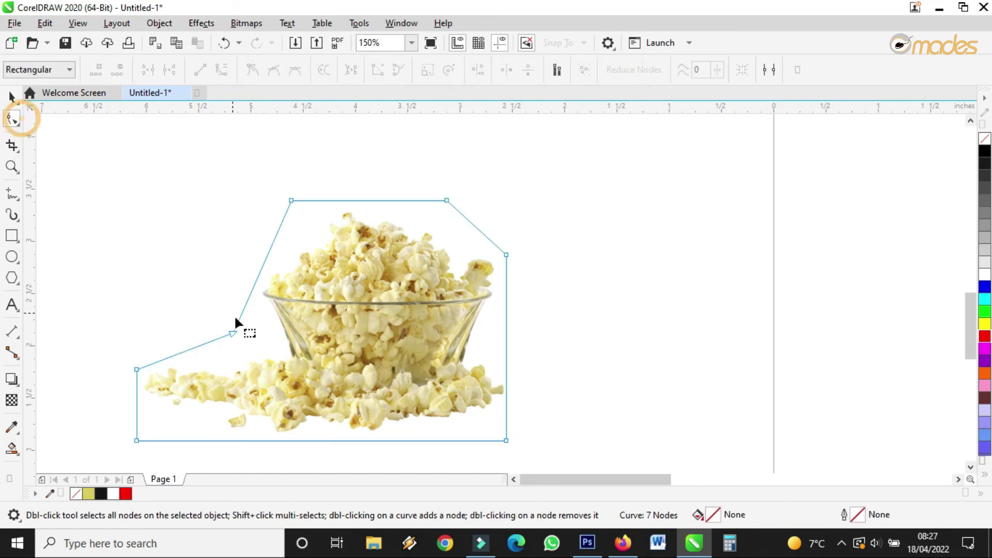
drag(269, 182, 417, 344)
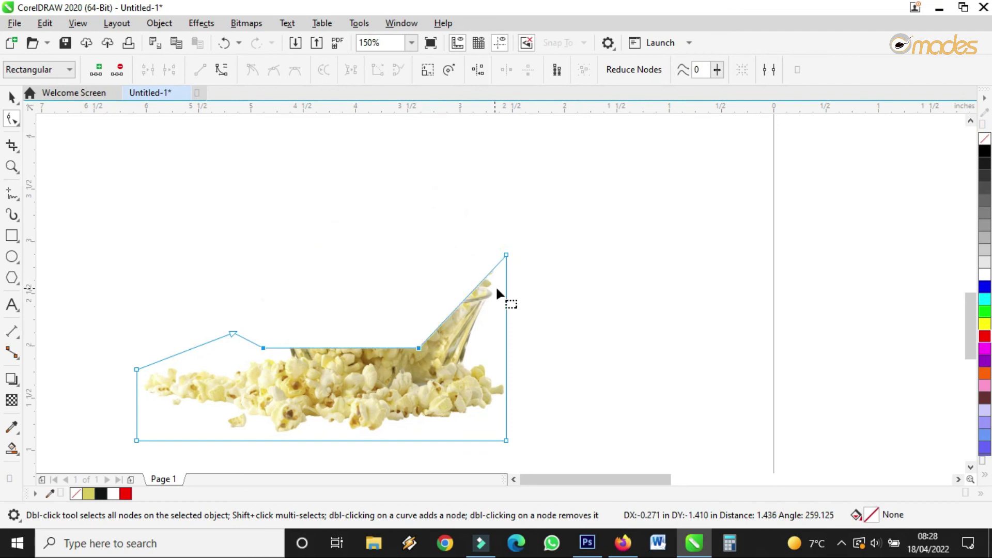
drag(507, 254, 501, 346)
Add and adjust nodes along the image's upper edge so the trim follows the contour of the spilled popcorn.
click(392, 348)
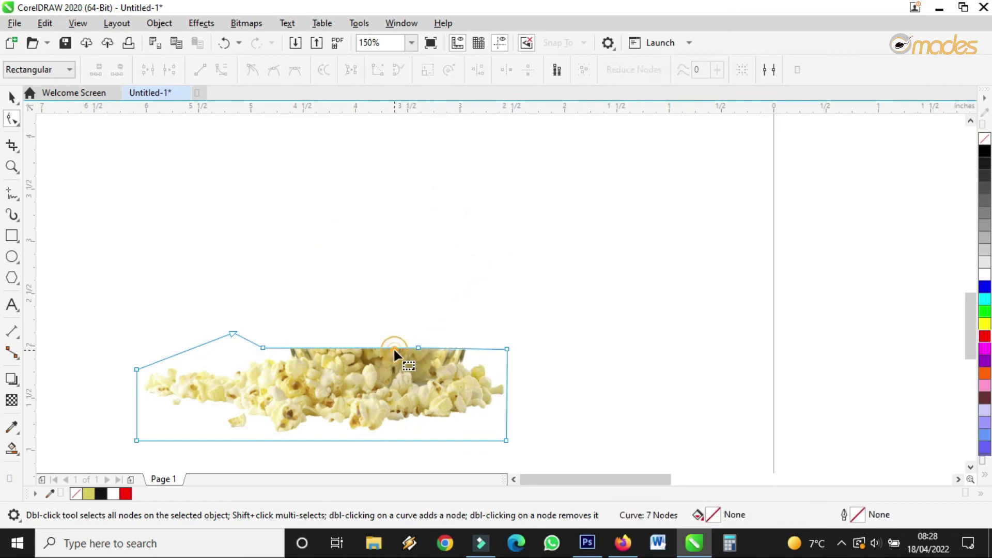
drag(393, 346, 417, 360)
double_click(312, 356)
double_click(348, 362)
drag(347, 362, 348, 354)
drag(263, 348, 233, 362)
click(11, 97)
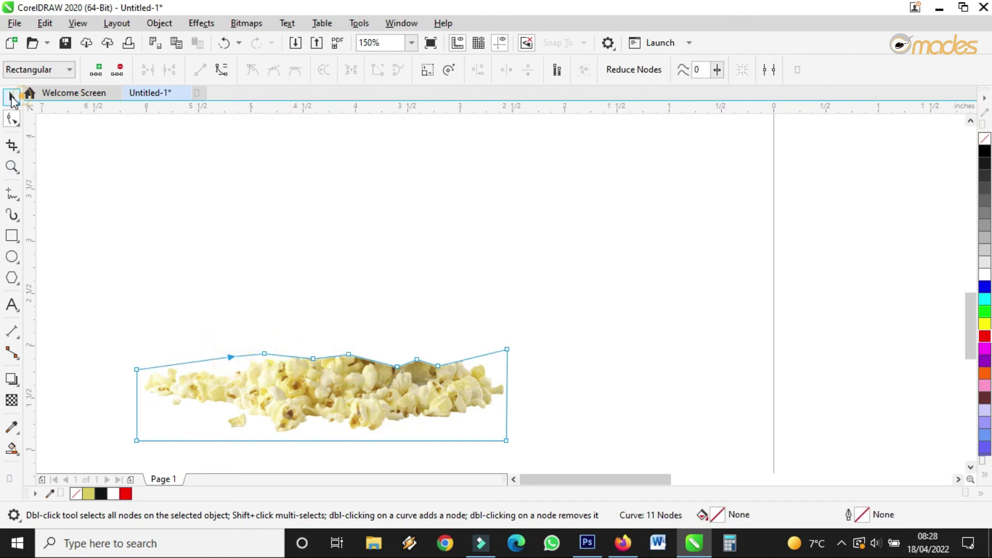
Move the trimmed spilled-popcorn image onto the base of the carton.
scroll(207, 267, down, 2)
drag(241, 300, 491, 320)
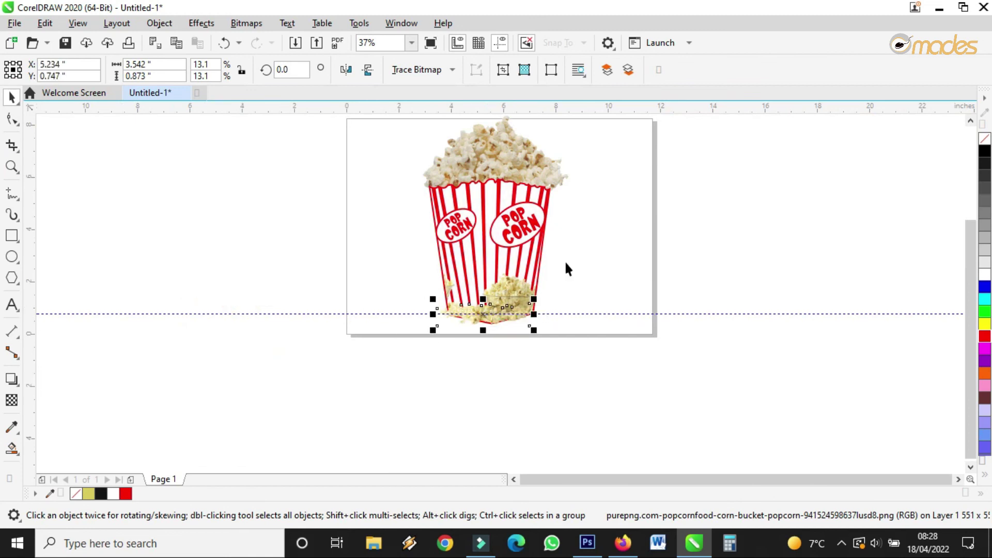
scroll(512, 307, up, 1)
drag(460, 324, 456, 346)
Enlarge the spilled-popcorn image to about 6.6 by 1.6 inches and centre it under the carton's base.
drag(548, 318, 632, 294)
drag(539, 343, 534, 341)
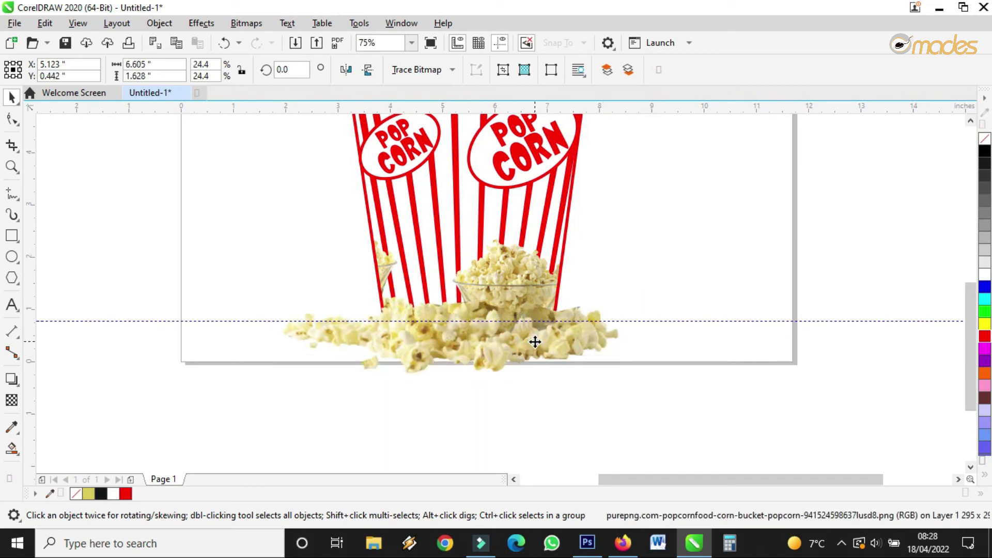
click(535, 340)
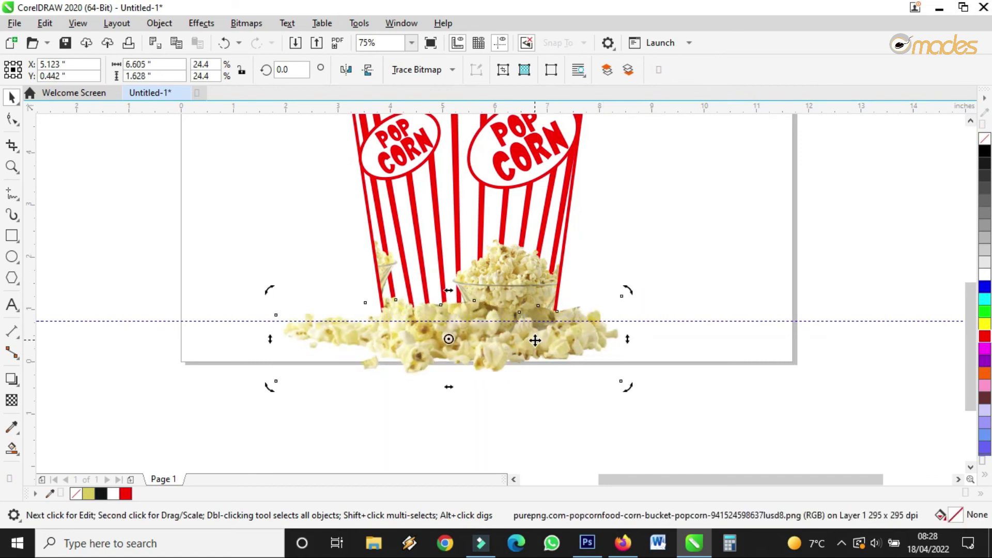
click(528, 273)
click(514, 342)
mouse_move(514, 342)
mouse_down()
mouse_move(525, 365)
mouse_move(509, 346)
mouse_up()
Select the complete carton artwork, reposition it on the right half of the page, and place a duplicate to its left.
scroll(502, 350, down, 2)
drag(339, 416, 571, 148)
drag(534, 181, 590, 176)
drag(622, 140, 619, 143)
drag(570, 244, 474, 226)
Group the duplicated carton artwork, scale it down, and arrange it beside the larger carton.
click(740, 71)
drag(532, 144, 474, 219)
drag(434, 303, 450, 280)
click(559, 267)
drag(559, 266, 543, 268)
click(675, 277)
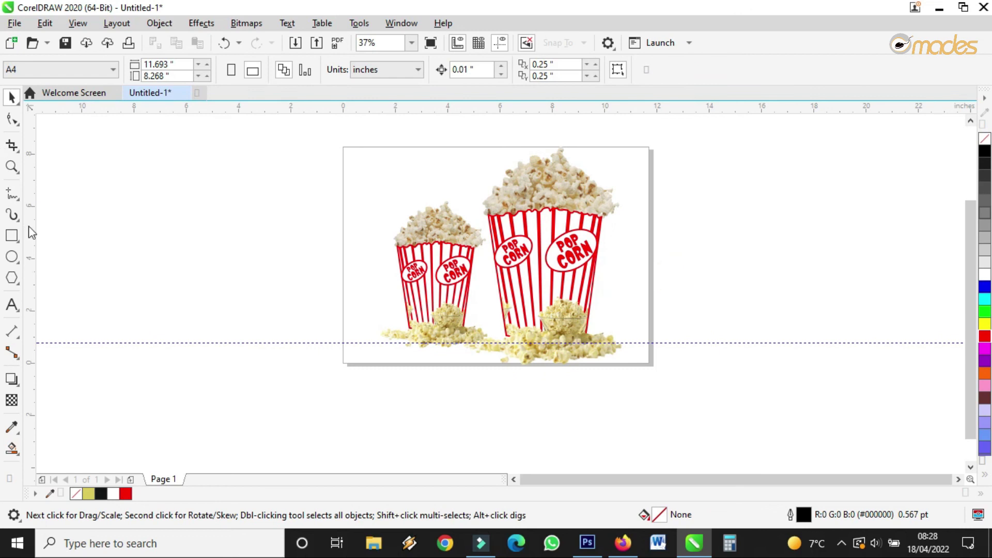
Add a page-sized rectangle behind the cartons and fill it with yellow (#FFFF00).
double_click(10, 241)
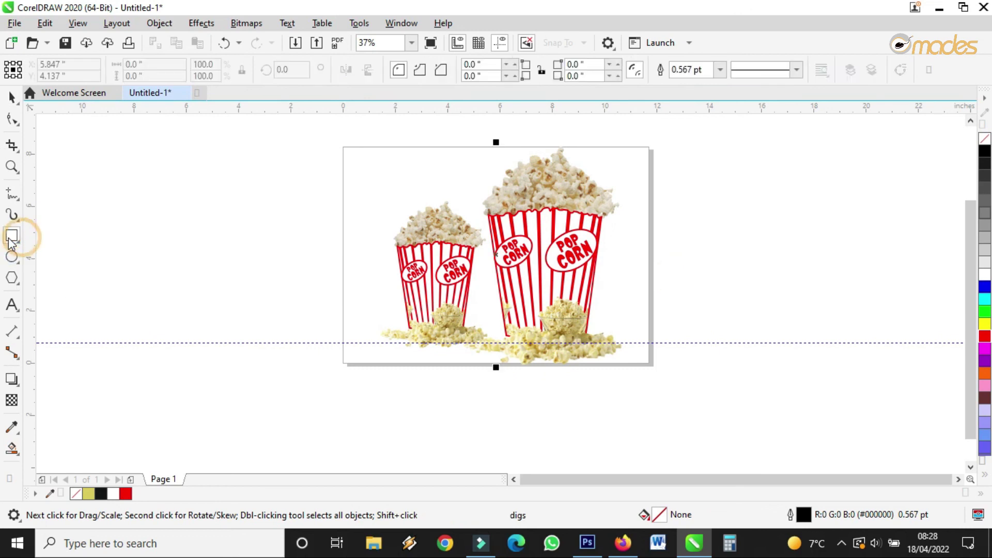
click(12, 96)
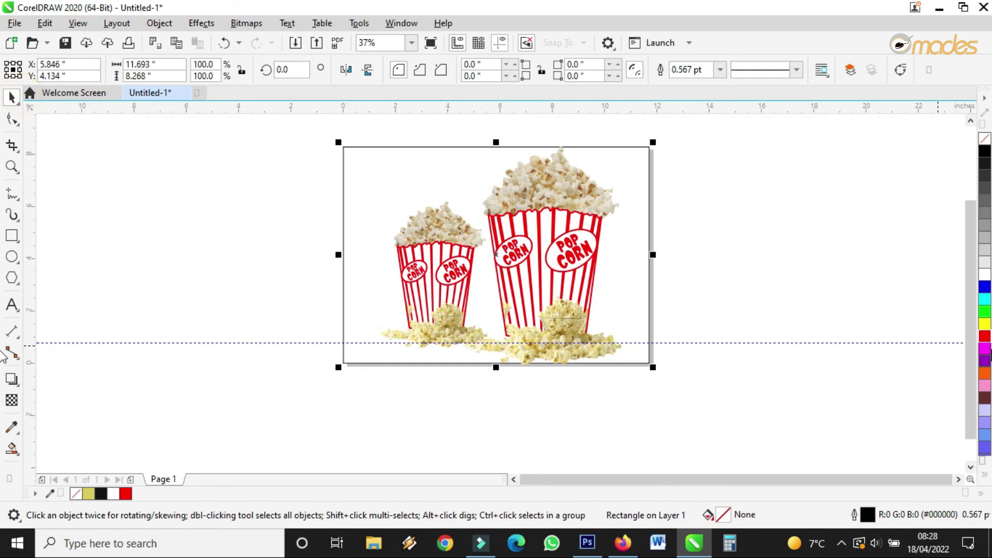
click(983, 324)
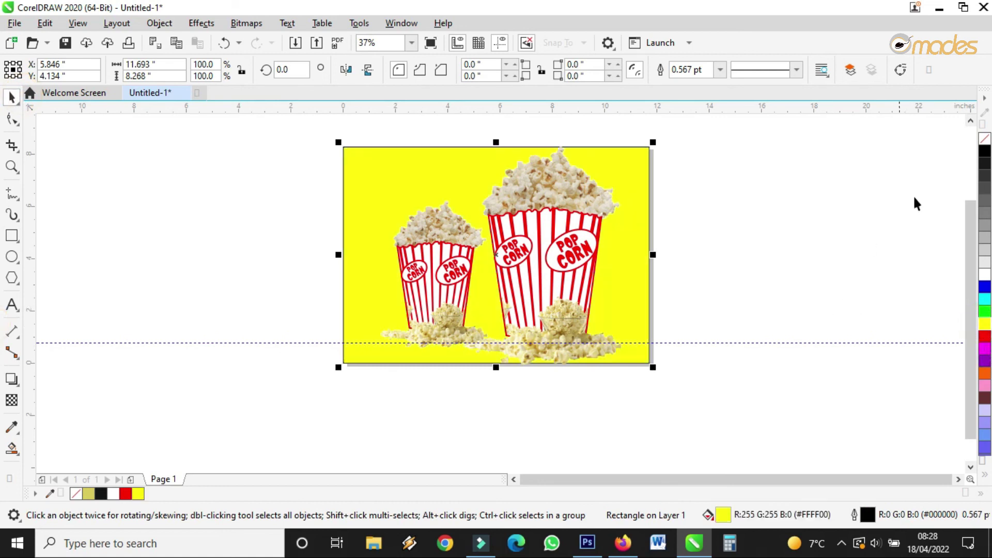
click(881, 193)
Scale both cartons down slightly together so they fit within the yellow background.
drag(349, 437, 647, 140)
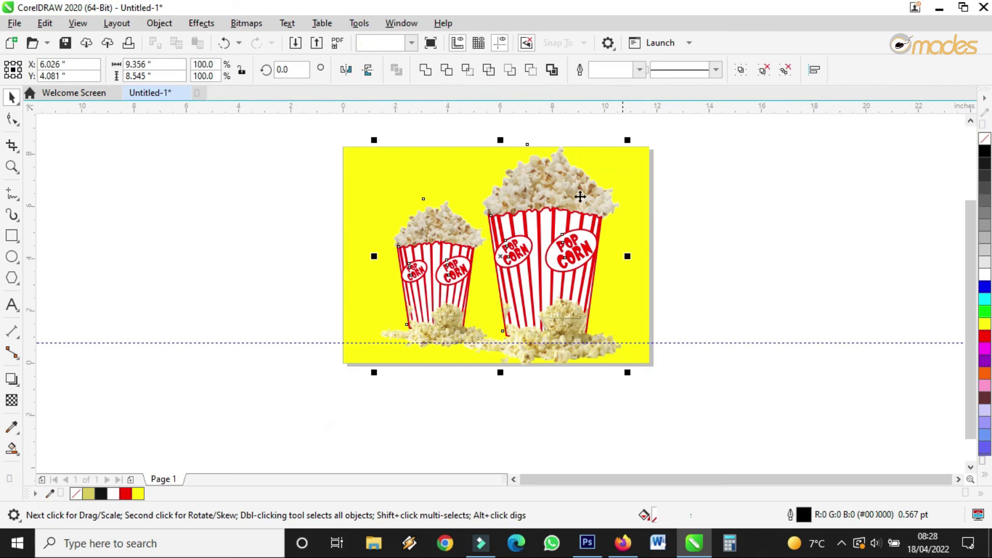
drag(627, 373, 620, 370)
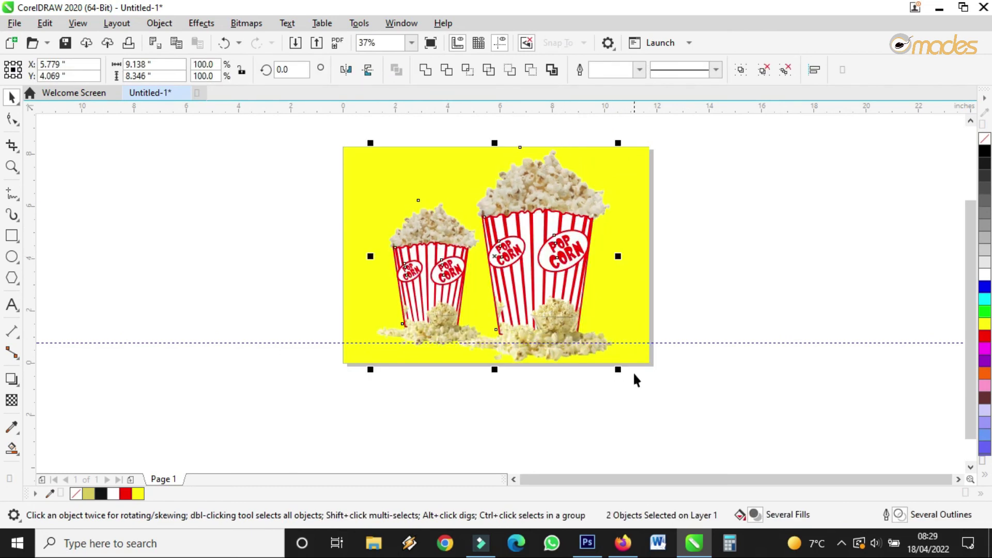
drag(620, 370, 615, 377)
click(744, 379)
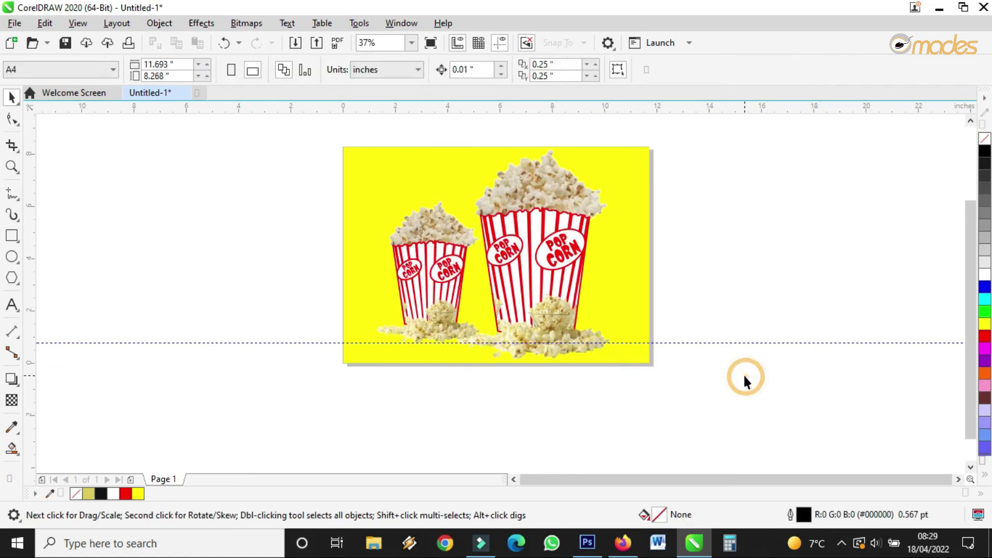
Zoom in on the whole page and view the finished design in full-screen preview.
click(12, 168)
drag(331, 145, 657, 370)
click(430, 43)
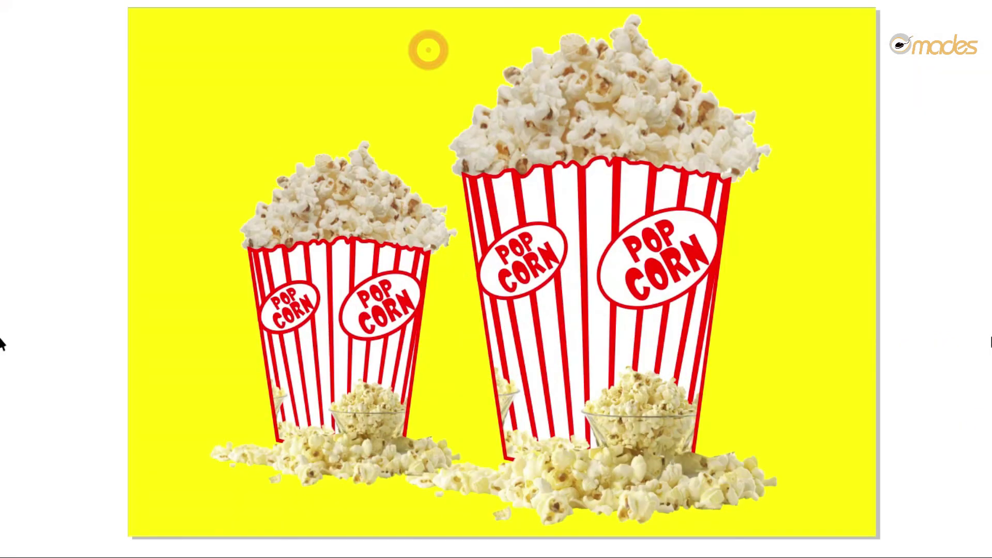